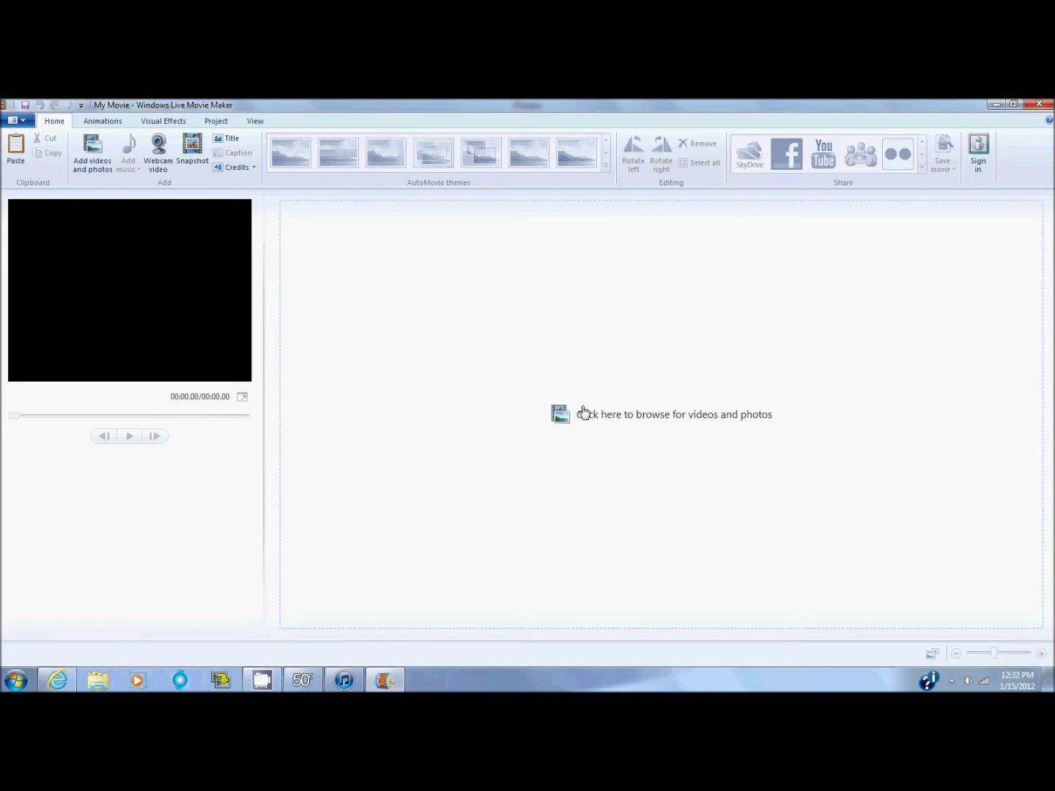
Step: Import the 30.09-second Wildlife video from the Sample Videos folder into the storyboard
{"action": "left_click", "coordinate": [112, 165]}
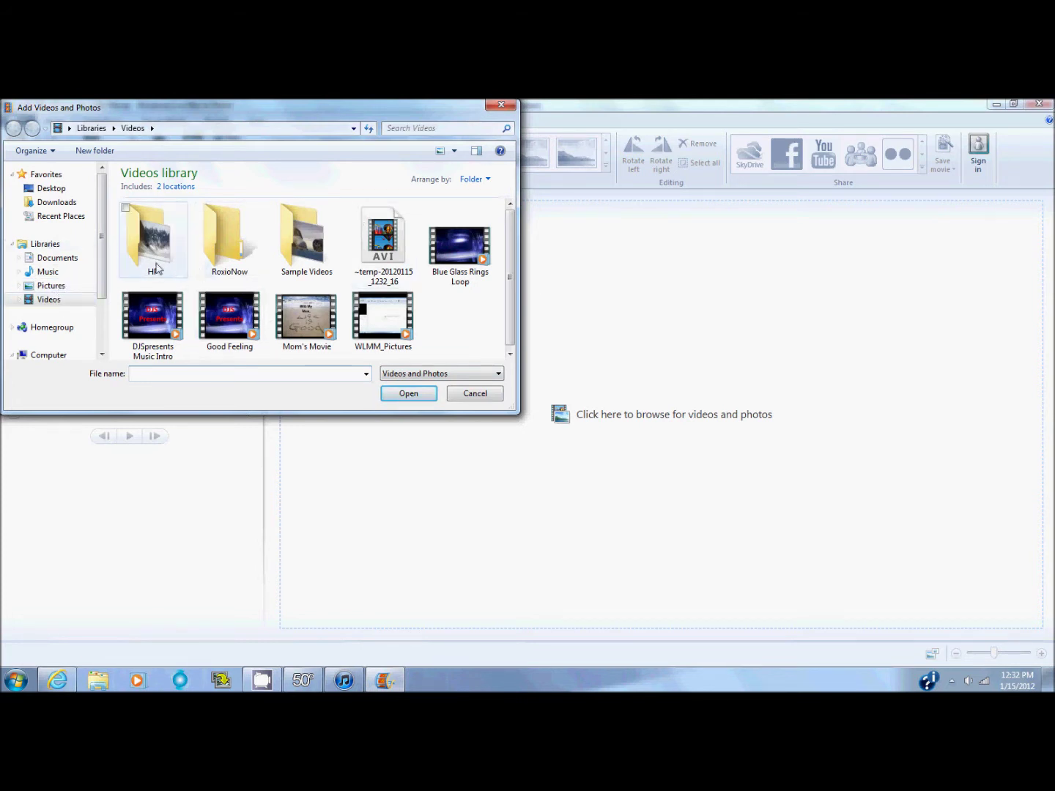
{"action": "left_click", "coordinate": [321, 251]}
{"action": "double_click", "coordinate": [320, 251]}
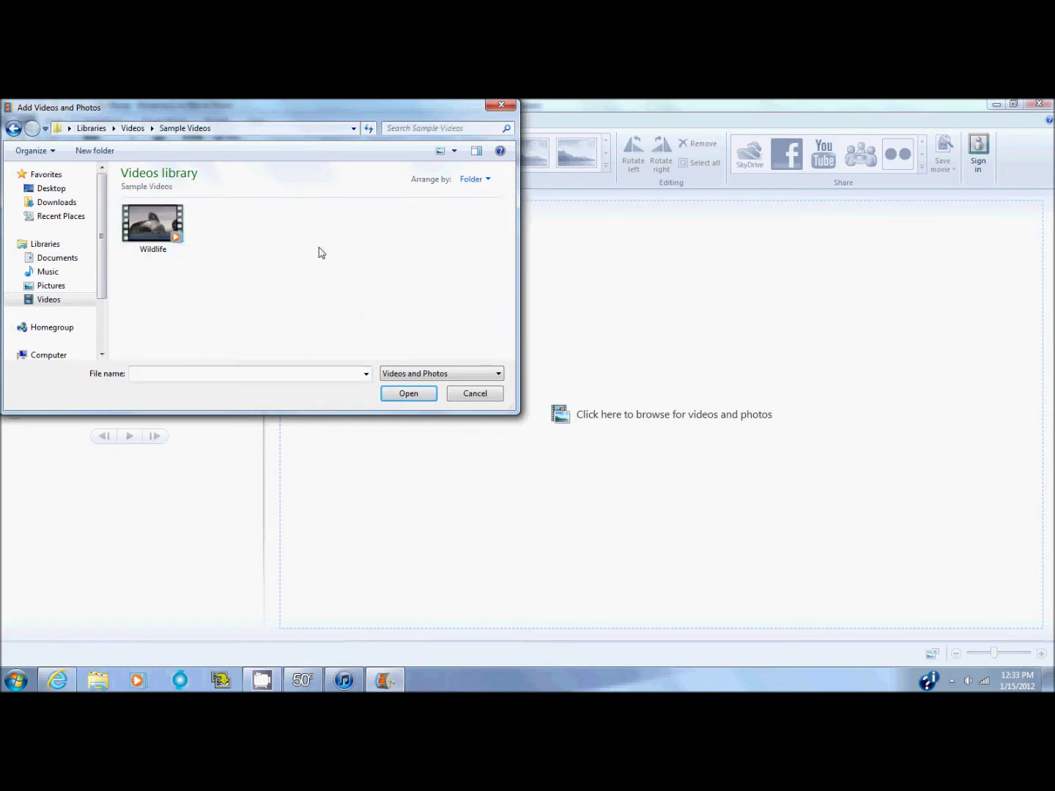
{"action": "double_click", "coordinate": [155, 246]}
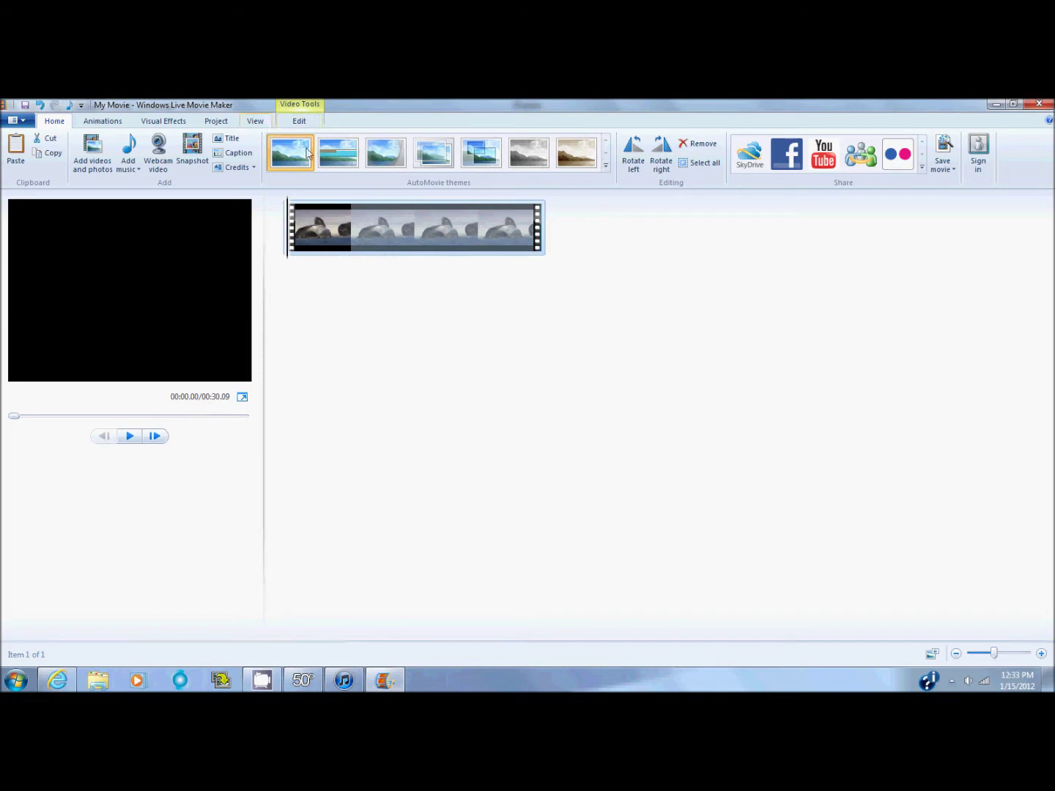
{"action": "left_click", "coordinate": [299, 105]}
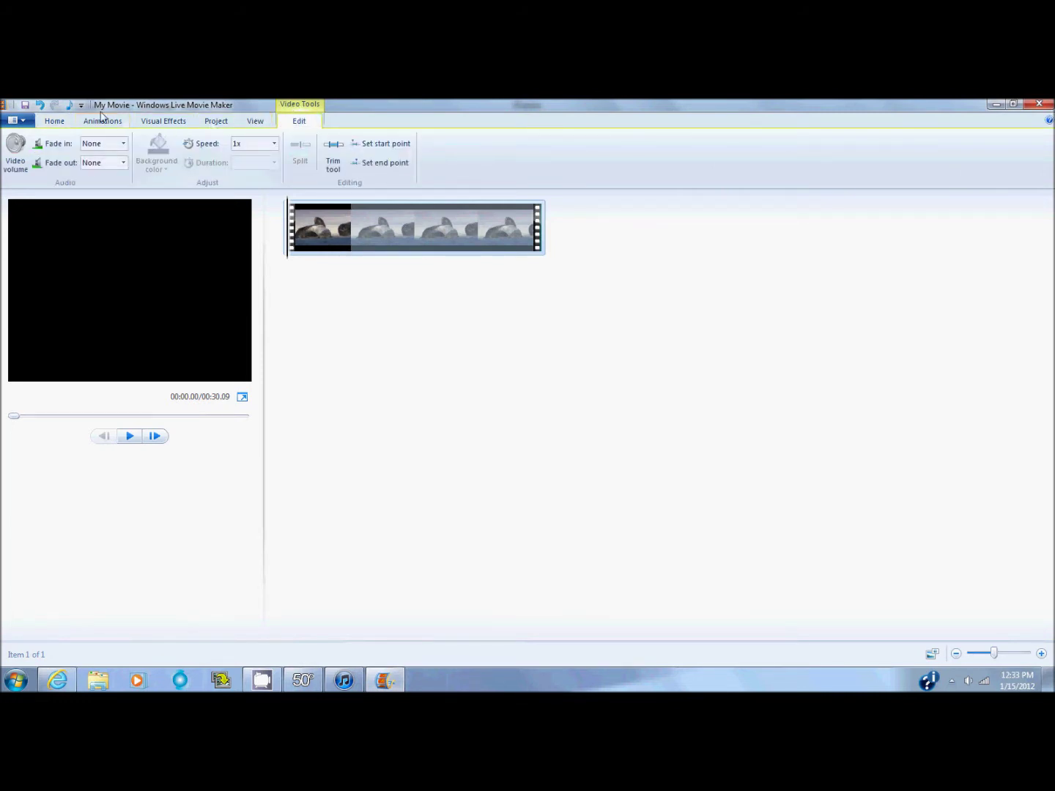
Step: Show the Wildlife clip's list of playback speeds on the Video Tools Edit tab
{"action": "left_click", "coordinate": [59, 123]}
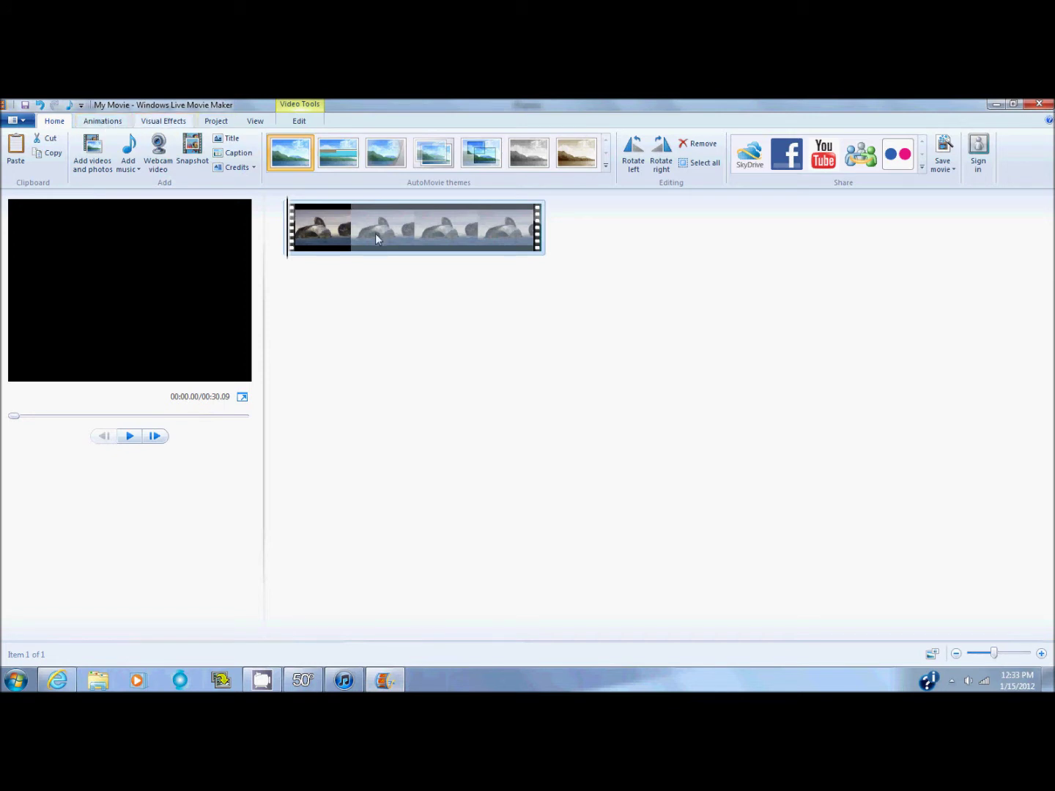
{"action": "left_click", "coordinate": [302, 119]}
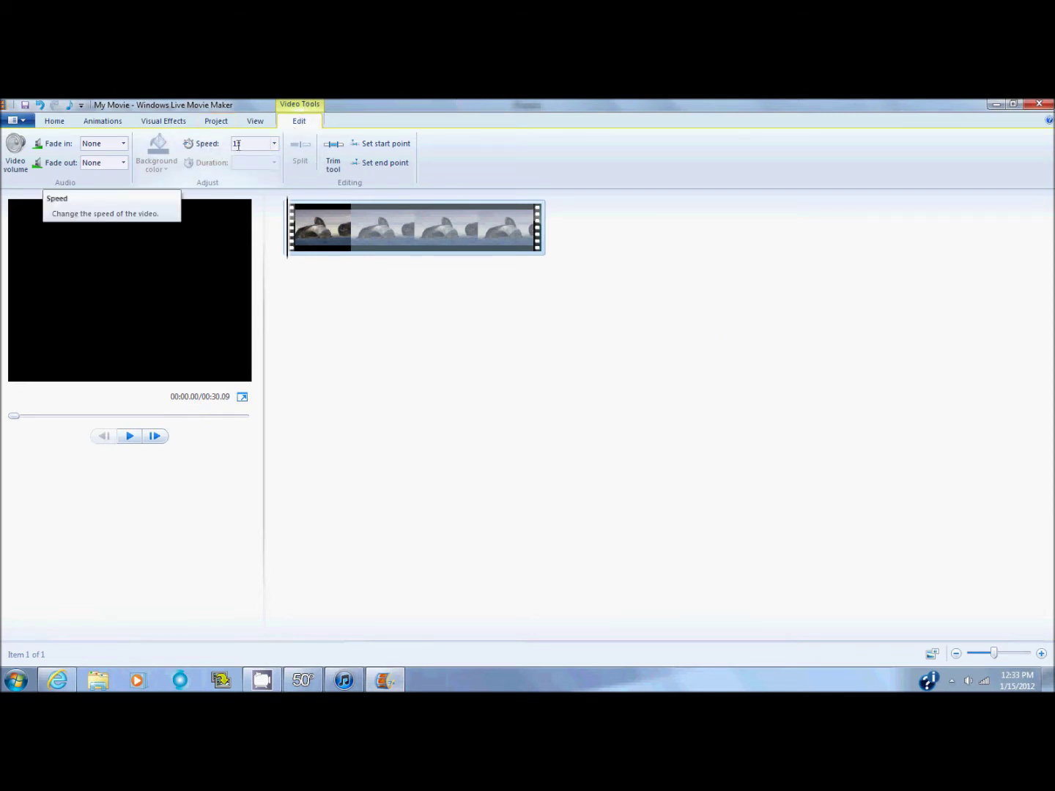
{"action": "left_click", "coordinate": [273, 146]}
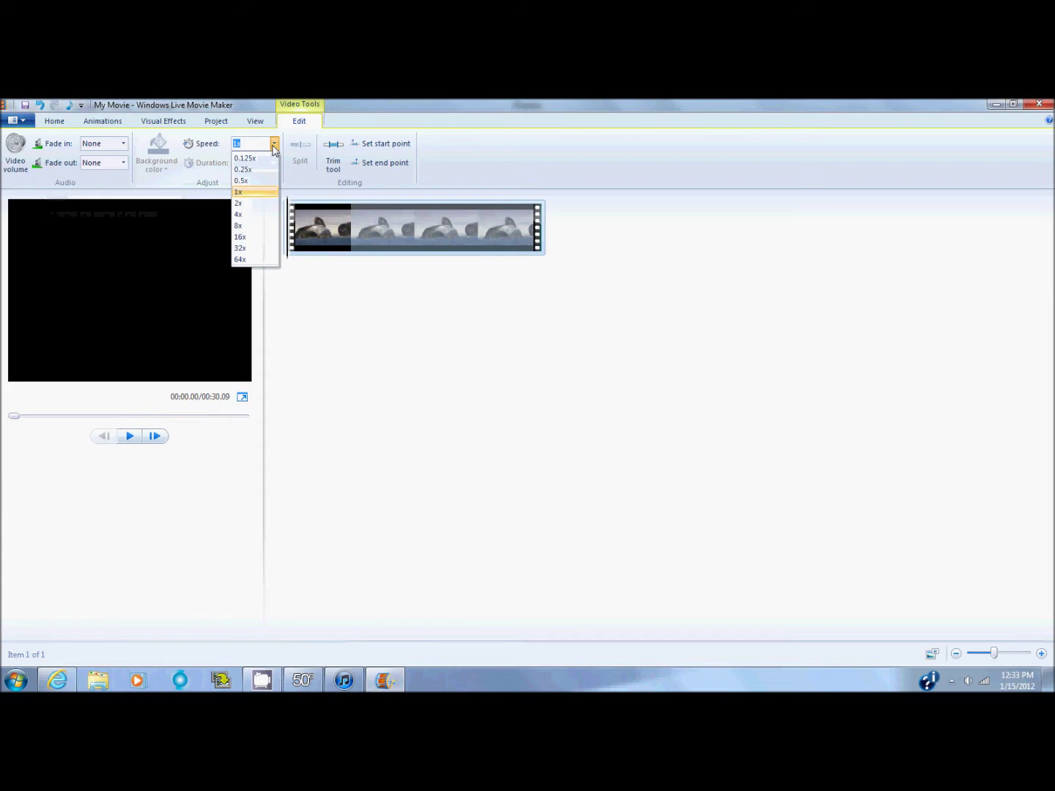
Step: Preview the clip at 0.5x and 1x speed, then try 2x
{"action": "left_click", "coordinate": [252, 184]}
{"action": "left_click", "coordinate": [130, 436]}
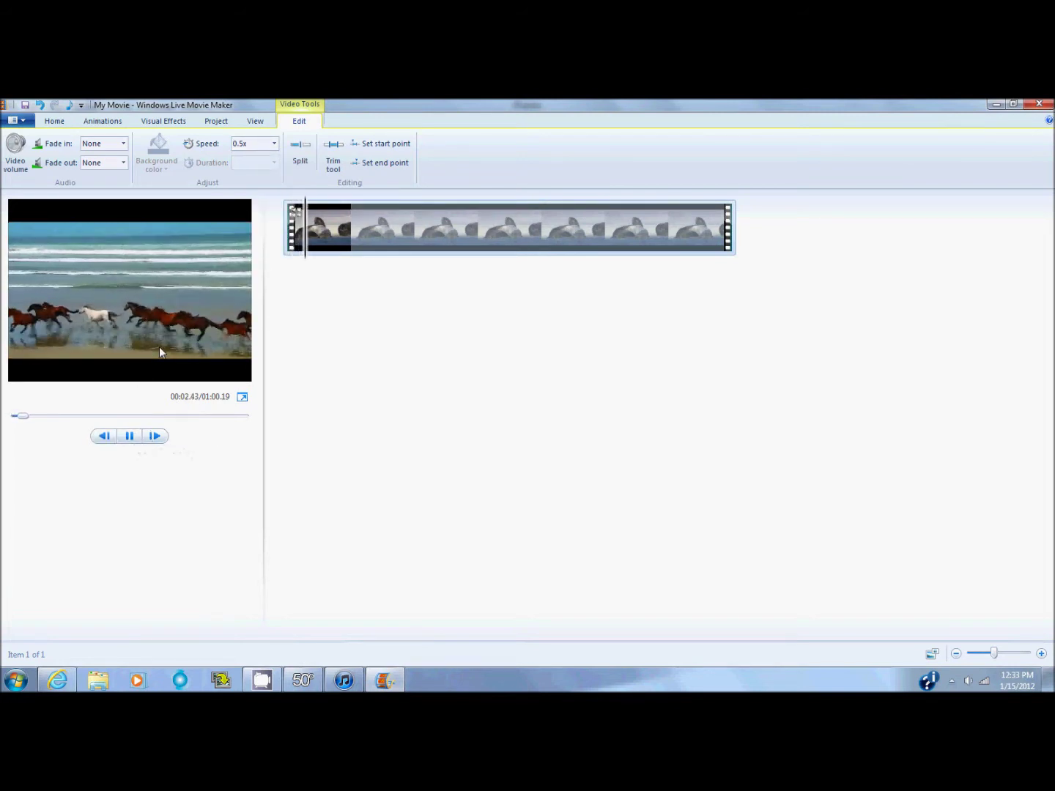
{"action": "left_click", "coordinate": [273, 143]}
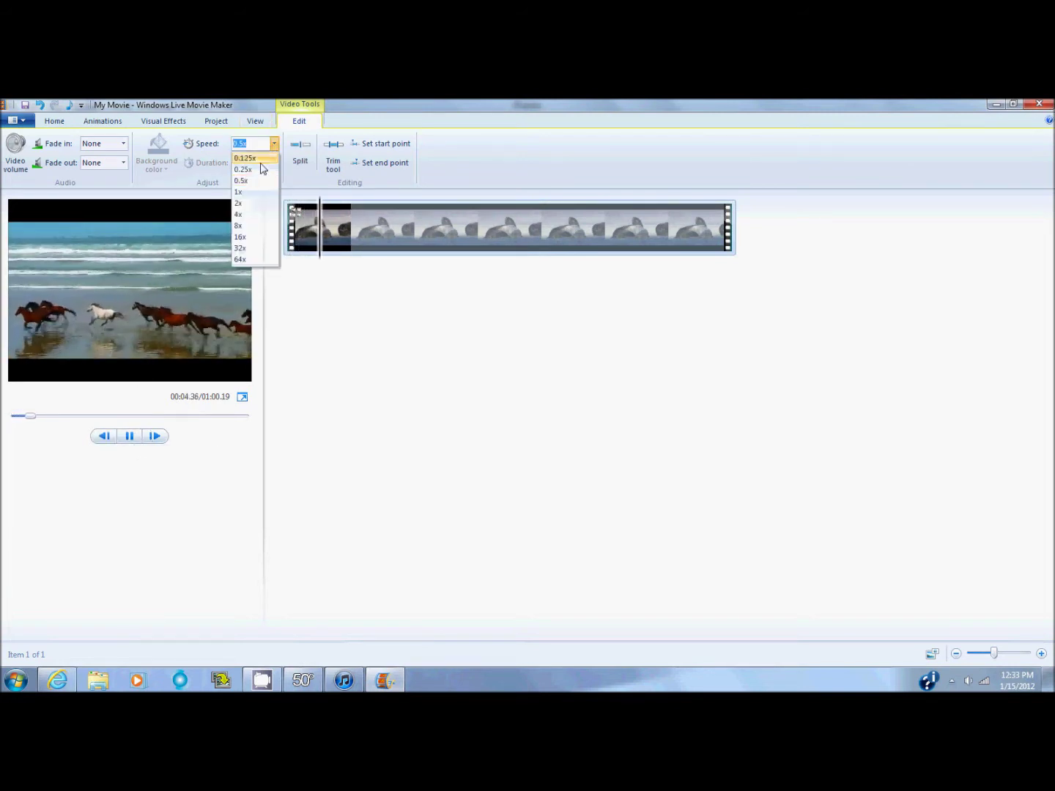
{"action": "left_click", "coordinate": [257, 191]}
{"action": "left_click", "coordinate": [129, 436]}
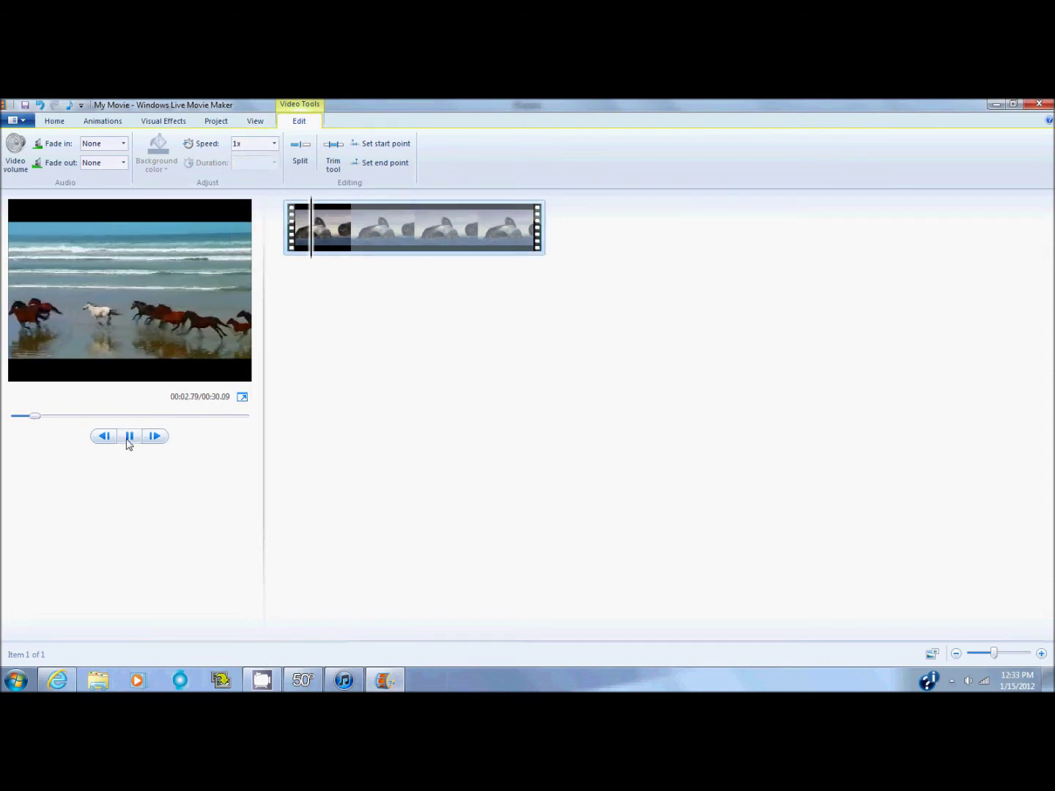
{"action": "left_click", "coordinate": [274, 143]}
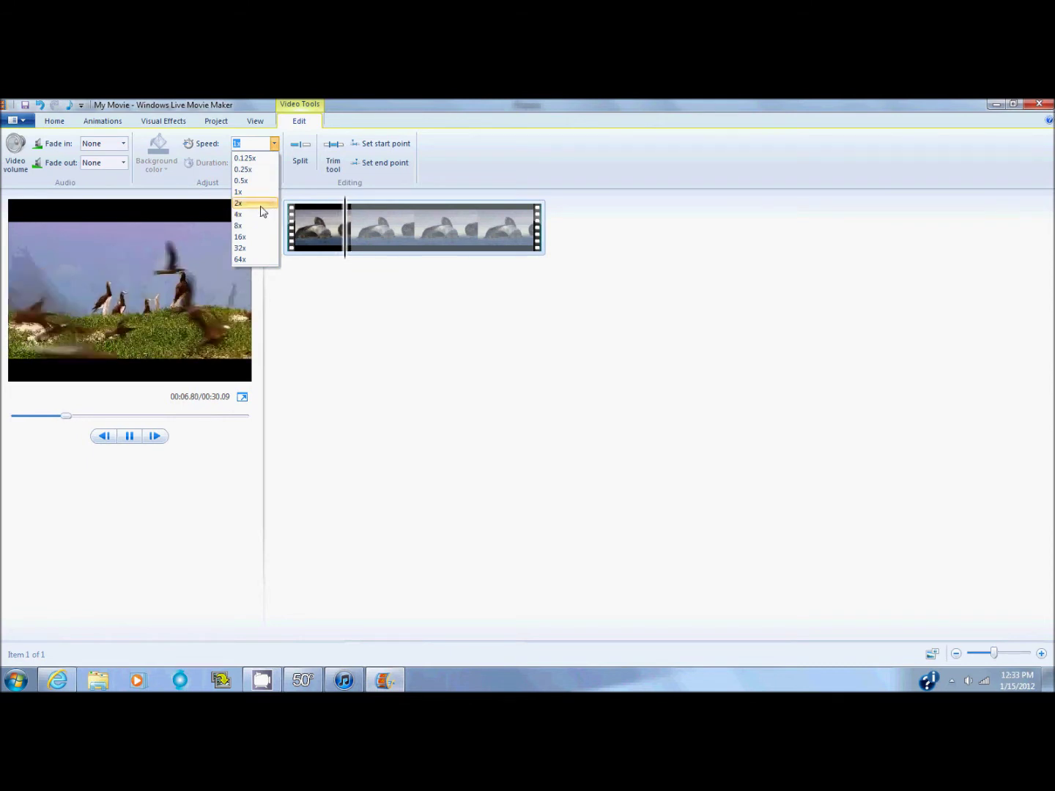
{"action": "left_click", "coordinate": [260, 204]}
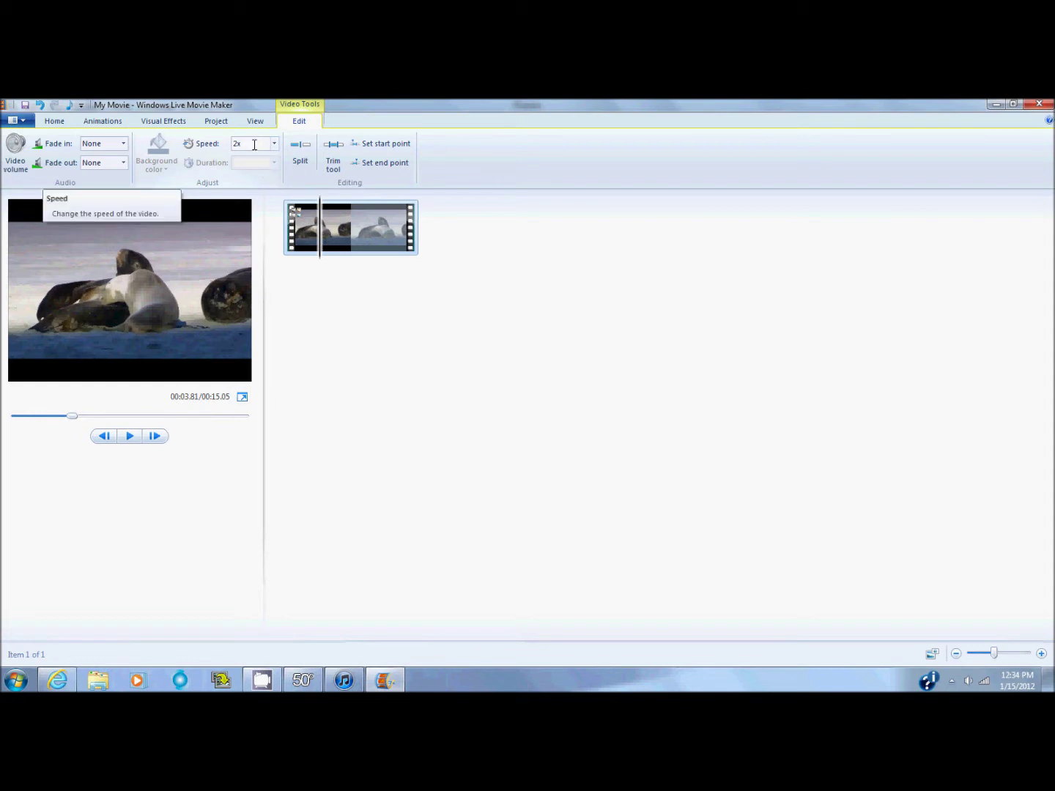
Step: Set the clip speed to 1.5x (00:20.06) and play it from the start
{"action": "left_click", "coordinate": [275, 145]}
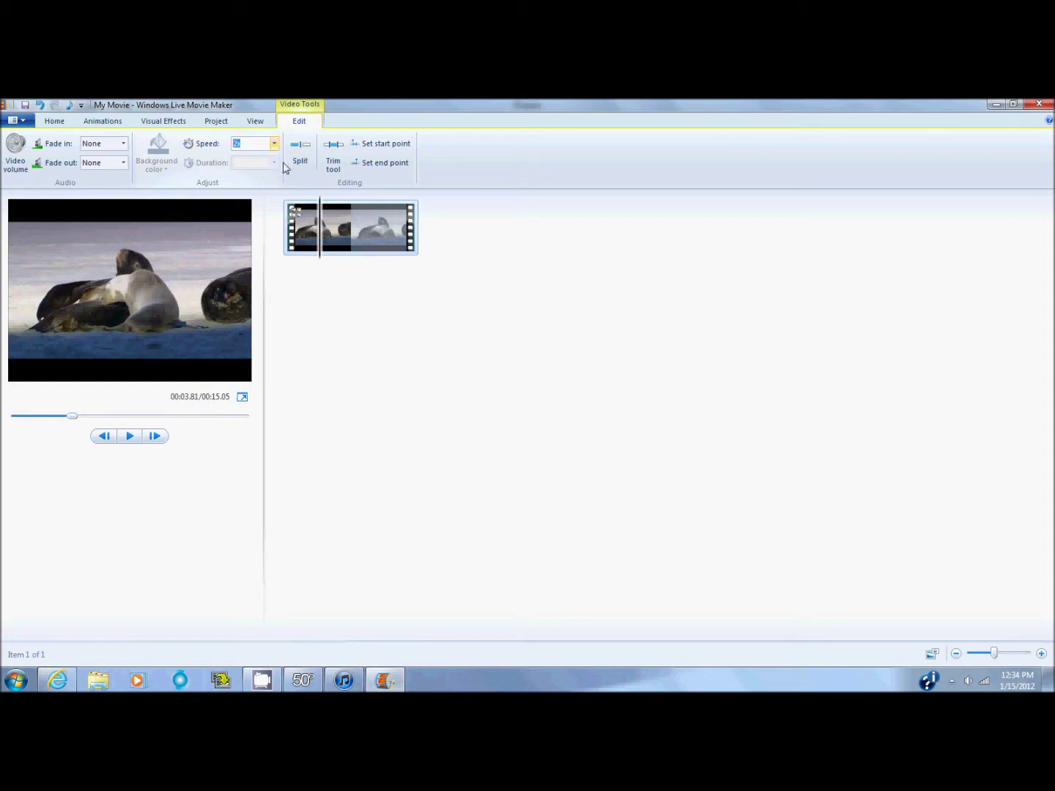
{"action": "key", "text": "Return"}
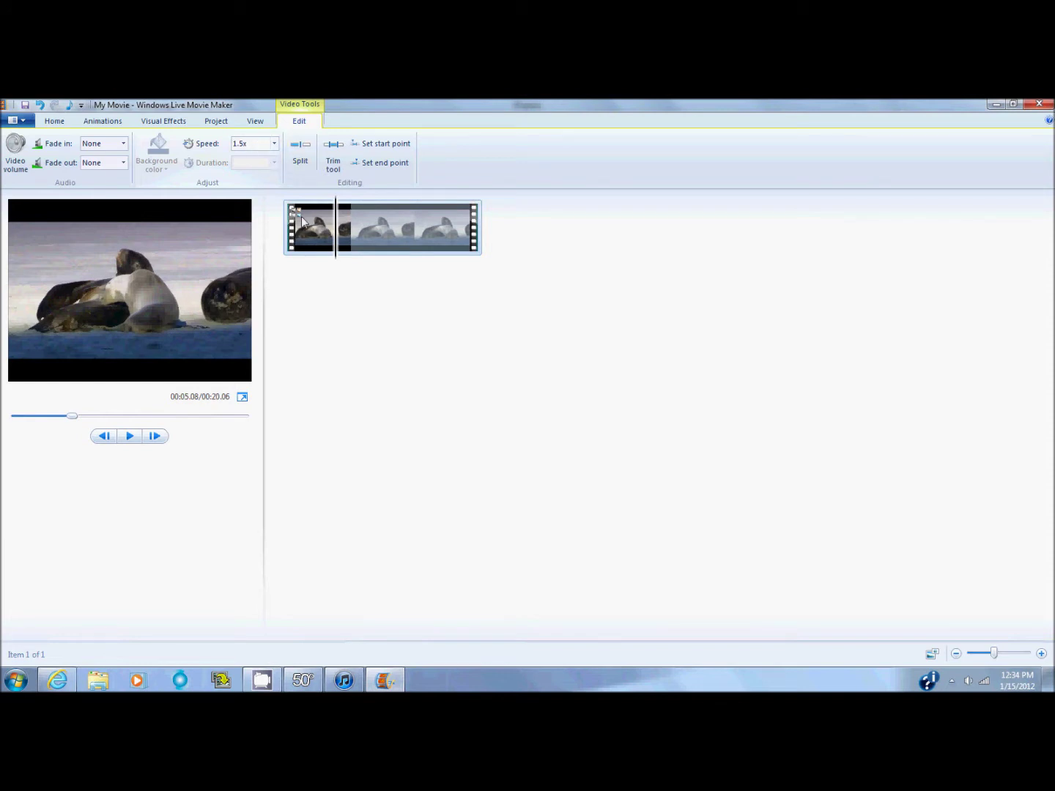
{"action": "key", "text": "Home"}
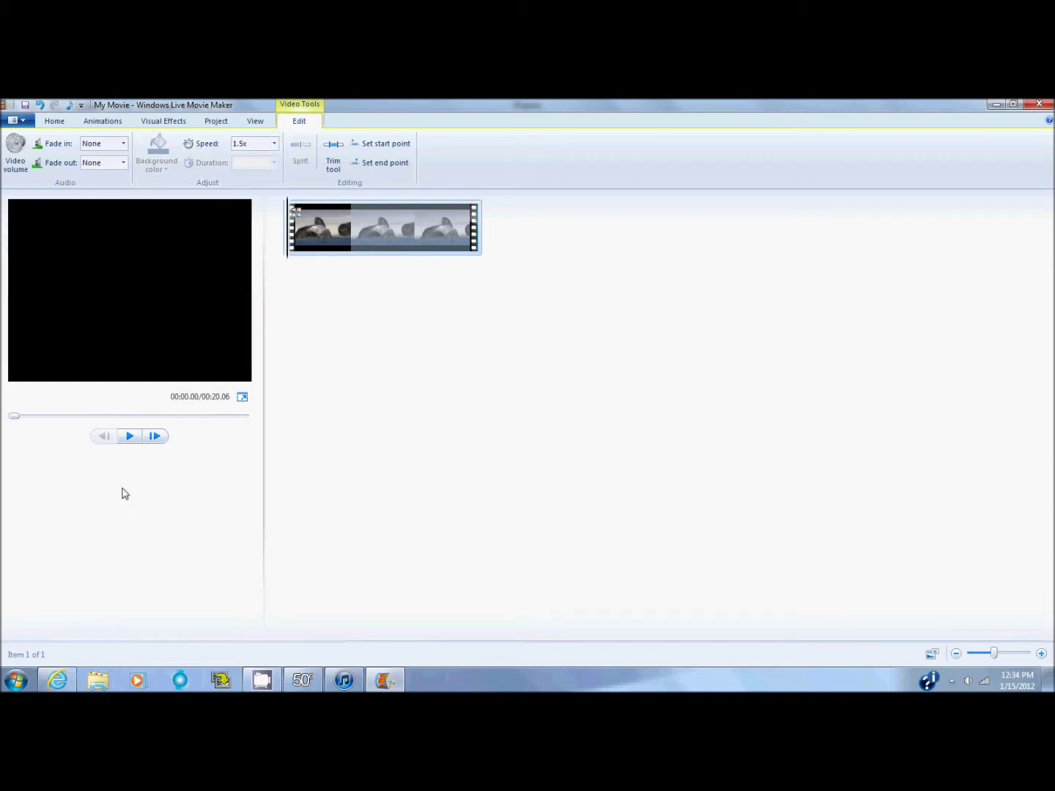
{"action": "left_click", "coordinate": [126, 438]}
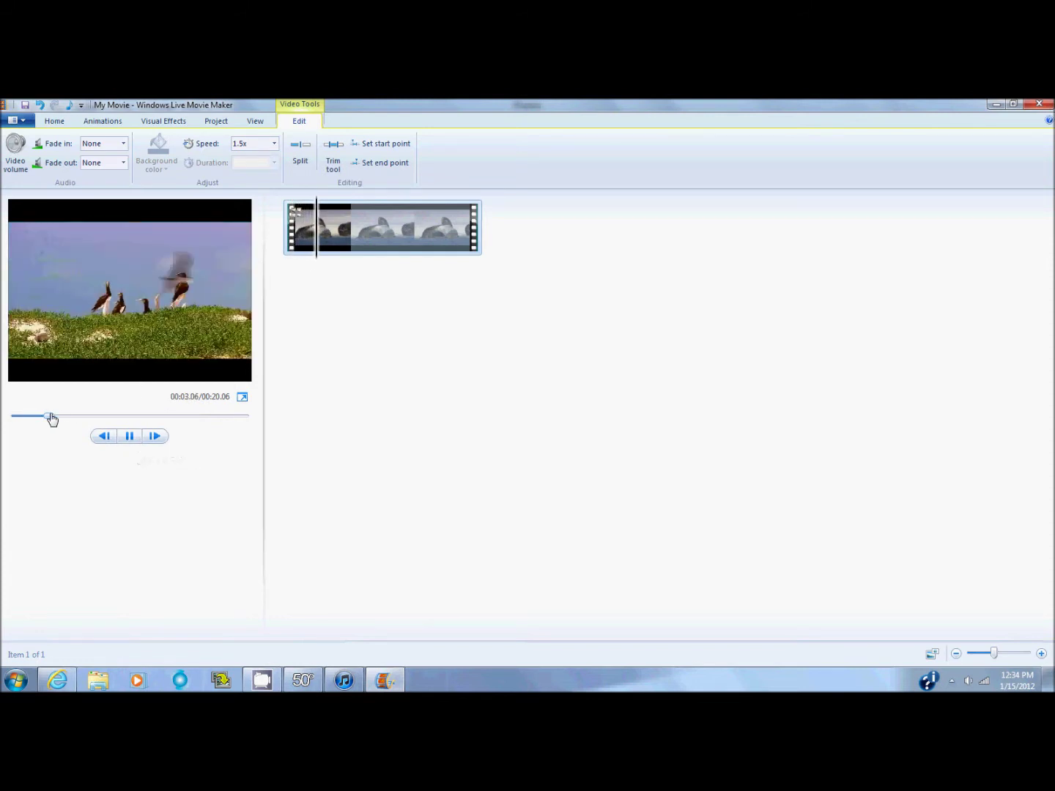
{"action": "left_click_drag", "start_coordinate": [52, 418], "coordinate": [12, 417]}
{"action": "left_click", "coordinate": [130, 436]}
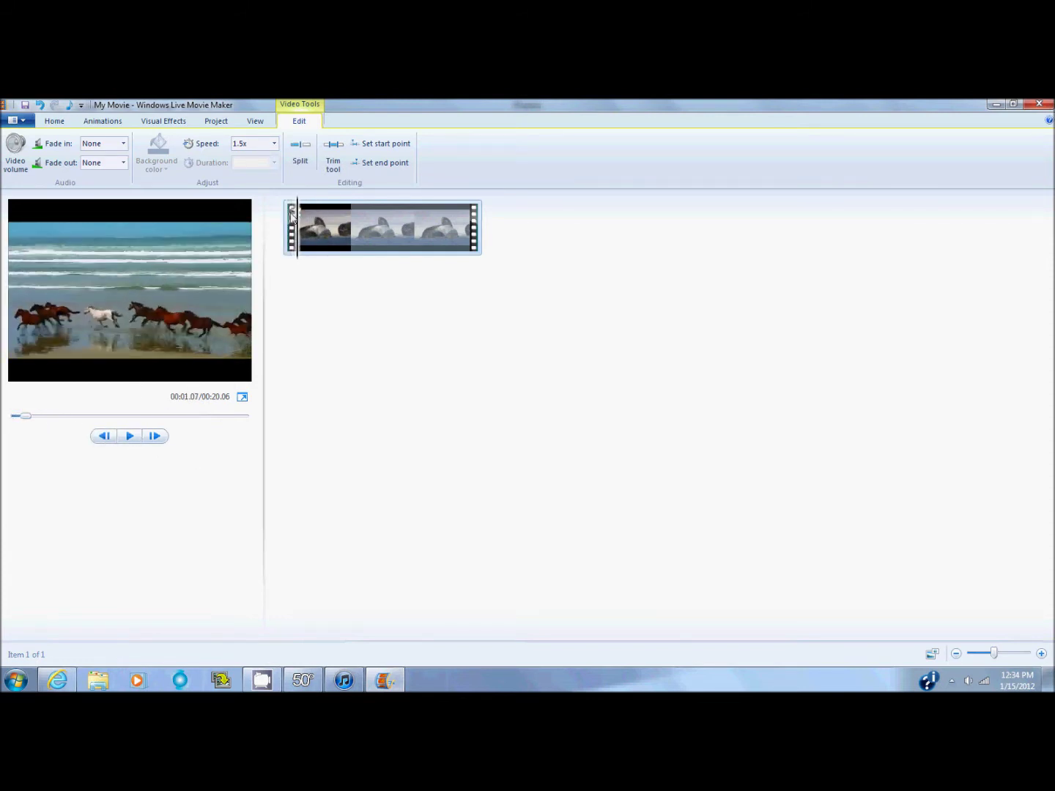
Step: Return the clip's playback speed to 1x
{"action": "left_click", "coordinate": [253, 144]}
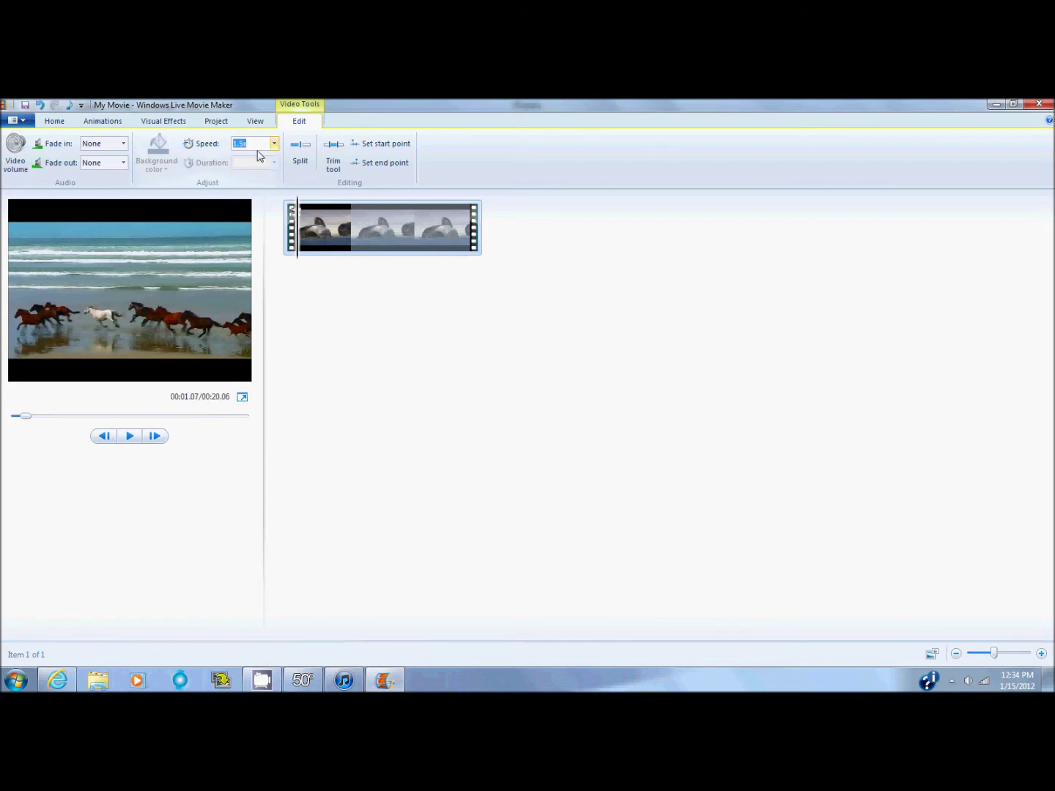
{"action": "type", "text": "1"}
{"action": "key", "text": "Return"}
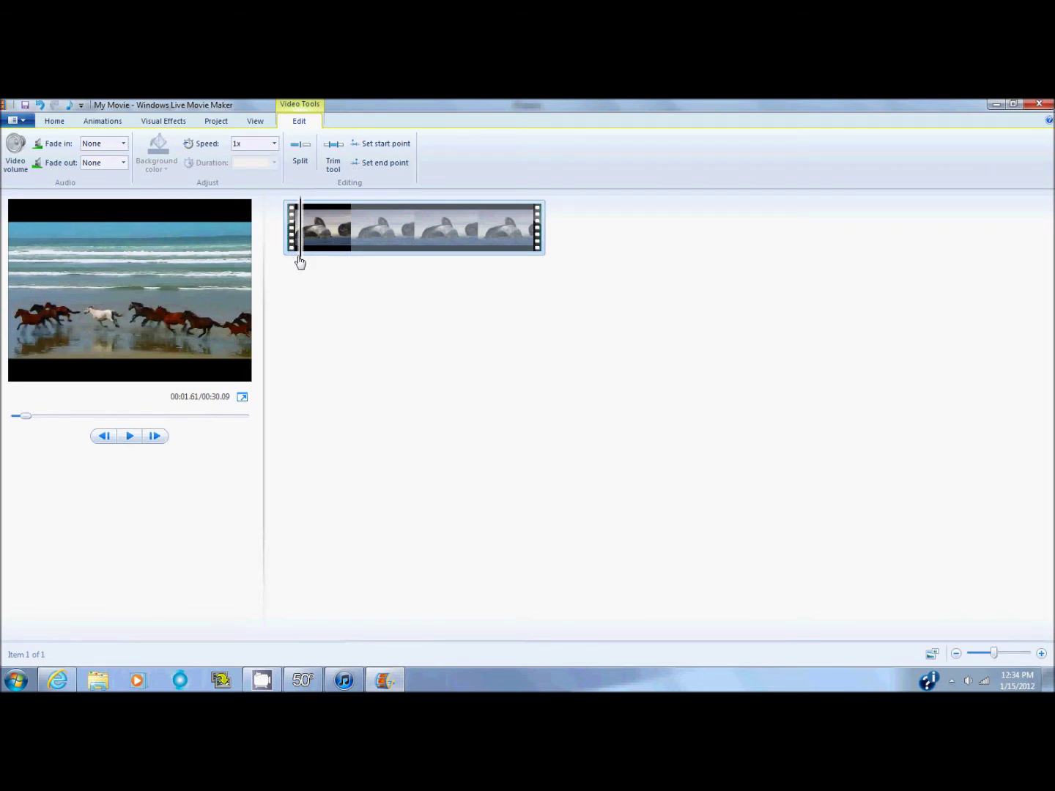
Step: Step frame by frame to 00:17.26, the last gannet frame, and split the clip there
{"action": "left_click_drag", "start_coordinate": [300, 261], "coordinate": [430, 273]}
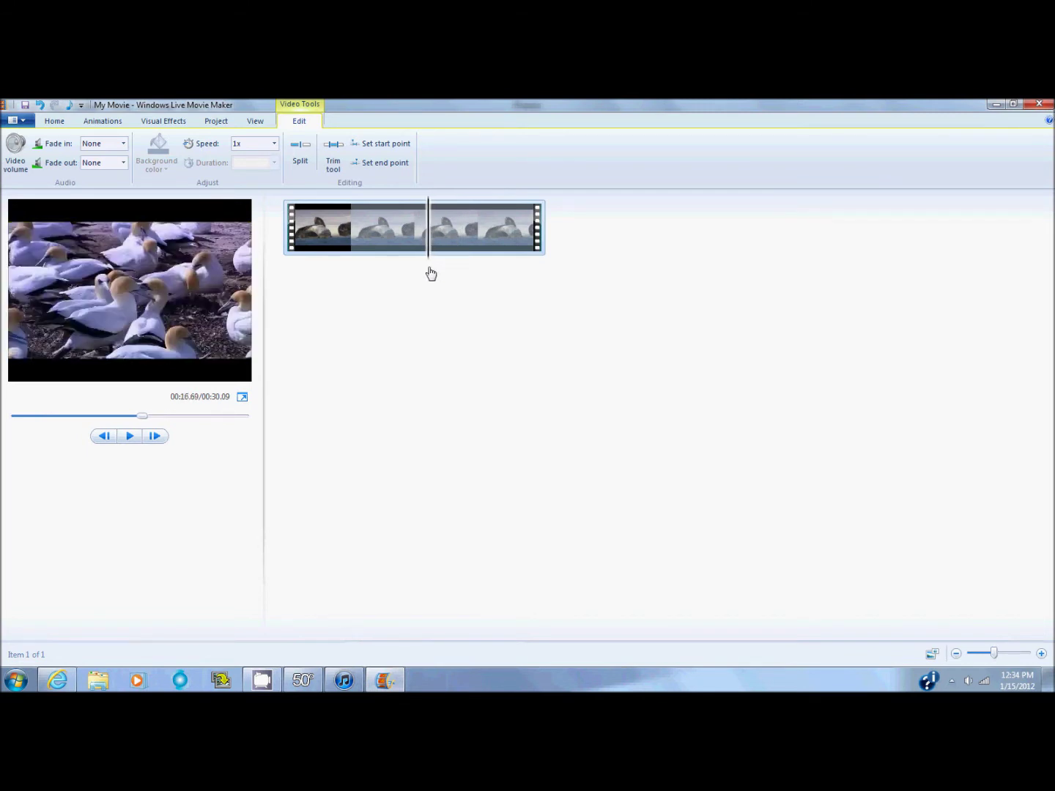
{"action": "left_click", "coordinate": [159, 442]}
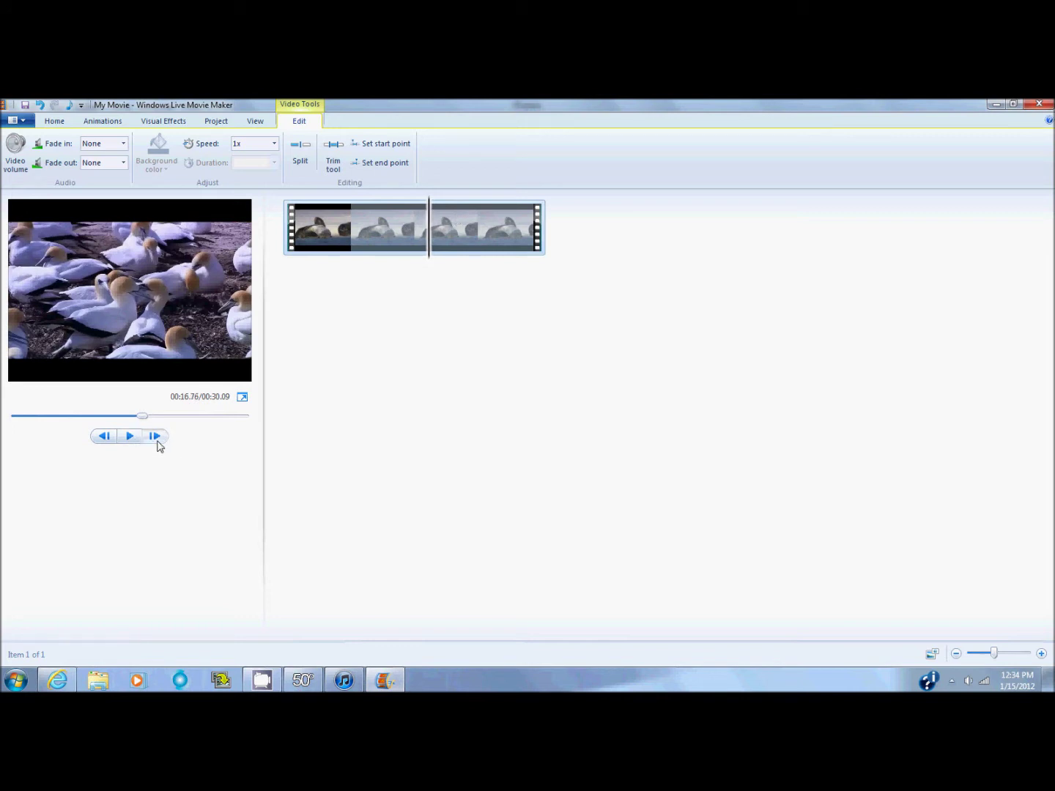
{"action": "left_click", "coordinate": [158, 442]}
{"action": "left_click", "coordinate": [158, 442]}
{"action": "left_click", "coordinate": [158, 441]}
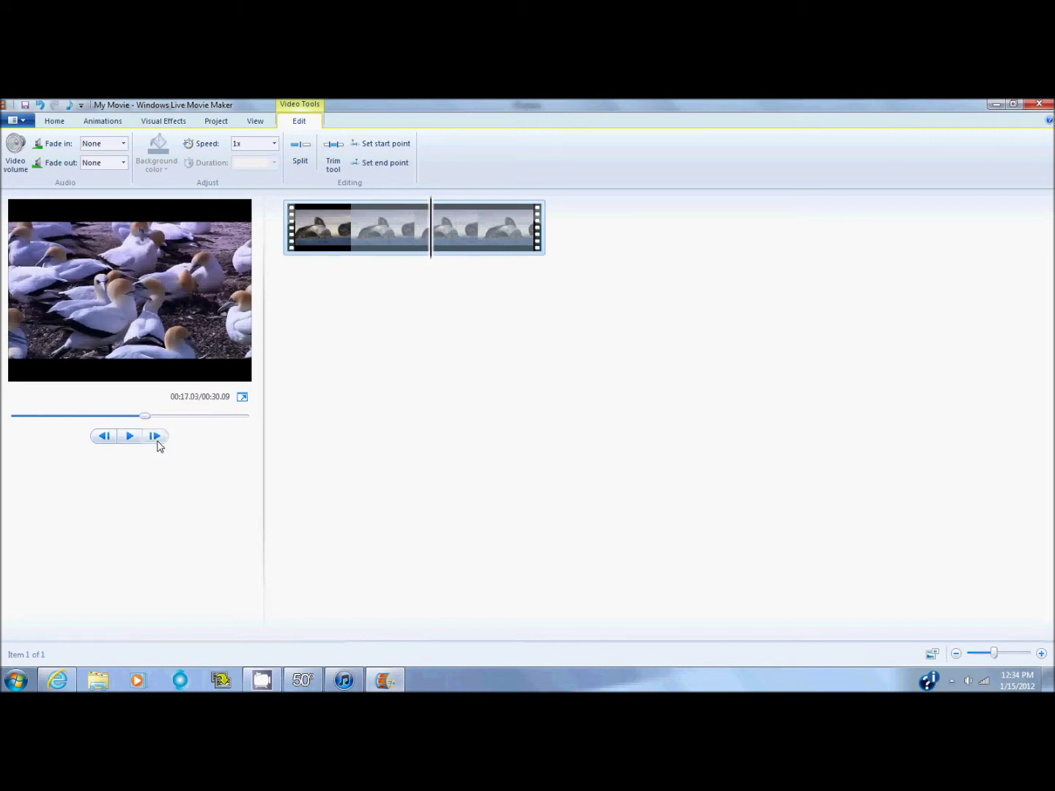
{"action": "left_click", "coordinate": [158, 442]}
{"action": "left_click", "coordinate": [159, 441]}
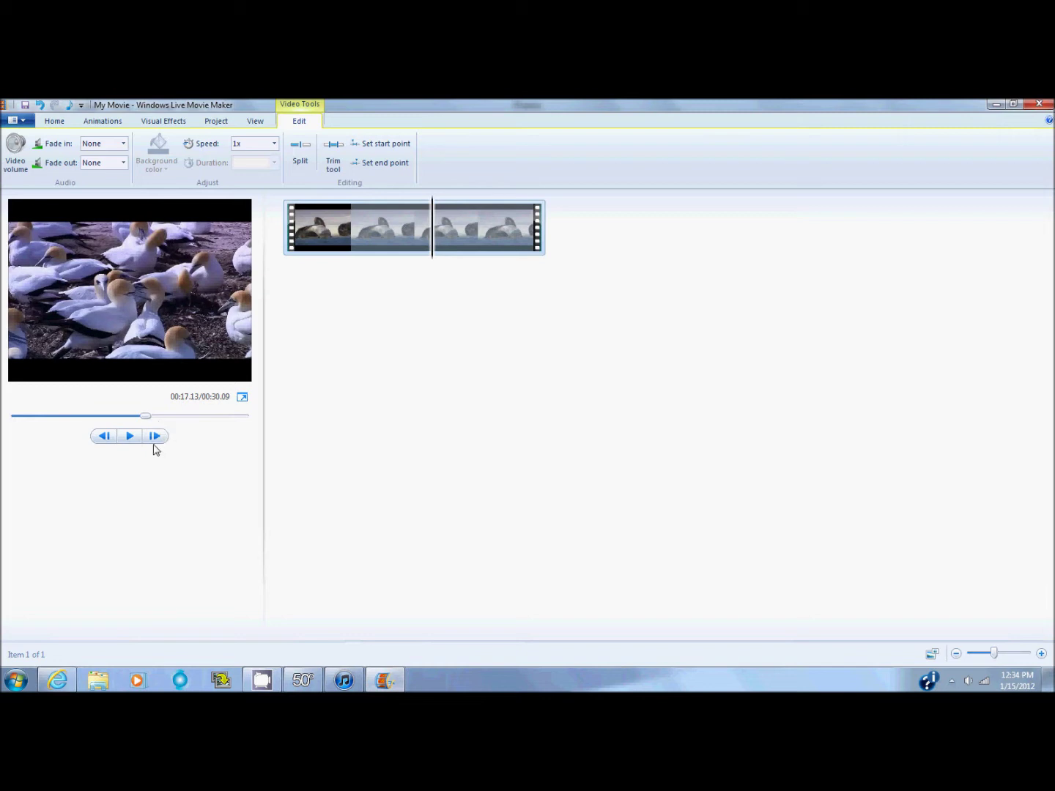
{"action": "left_click", "coordinate": [154, 437]}
{"action": "left_click", "coordinate": [154, 436]}
{"action": "left_click", "coordinate": [153, 436]}
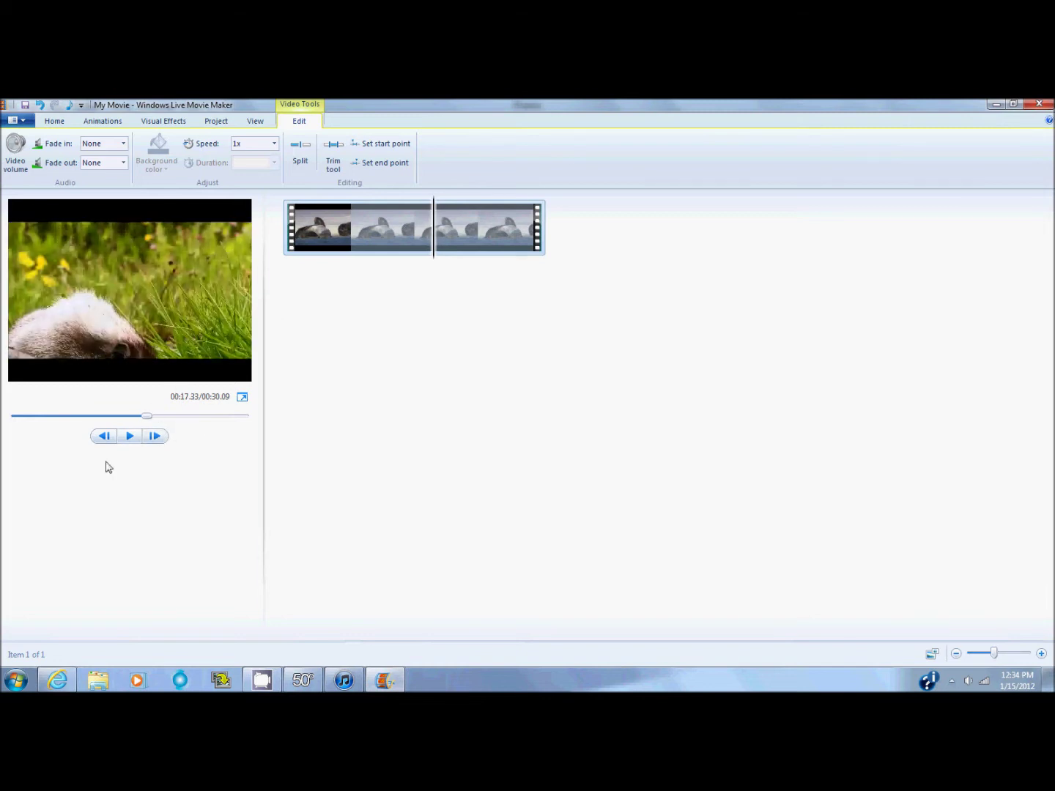
{"action": "left_click", "coordinate": [104, 438]}
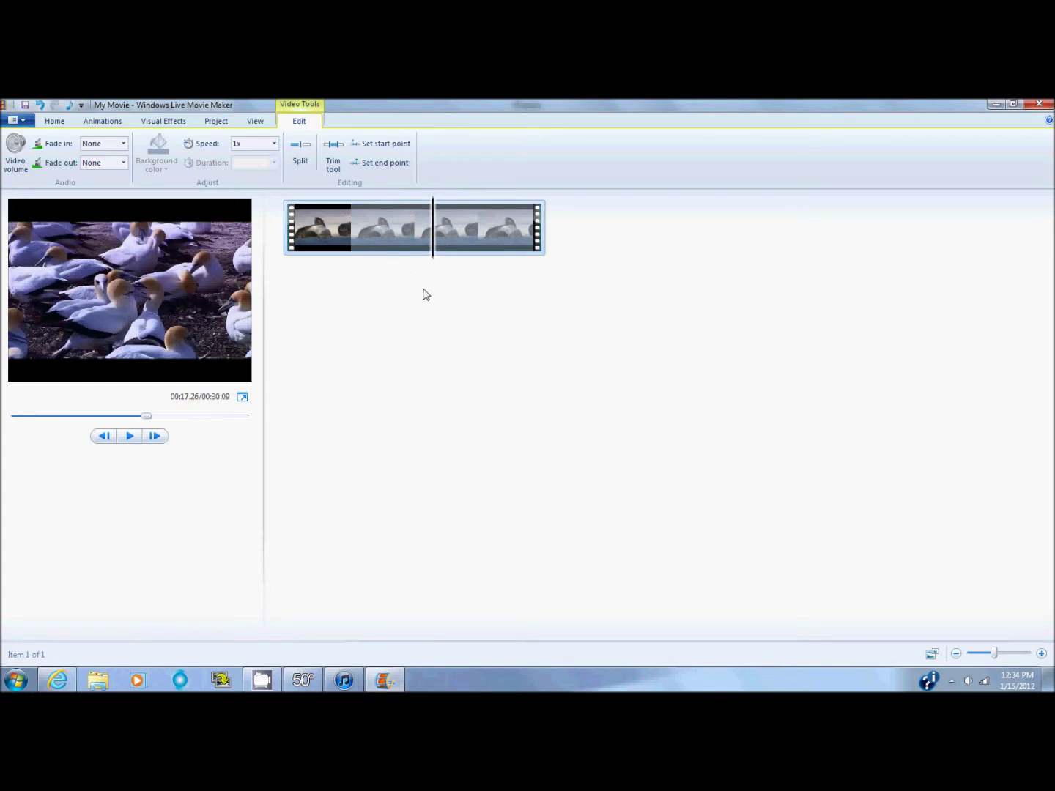
{"action": "left_click", "coordinate": [301, 160]}
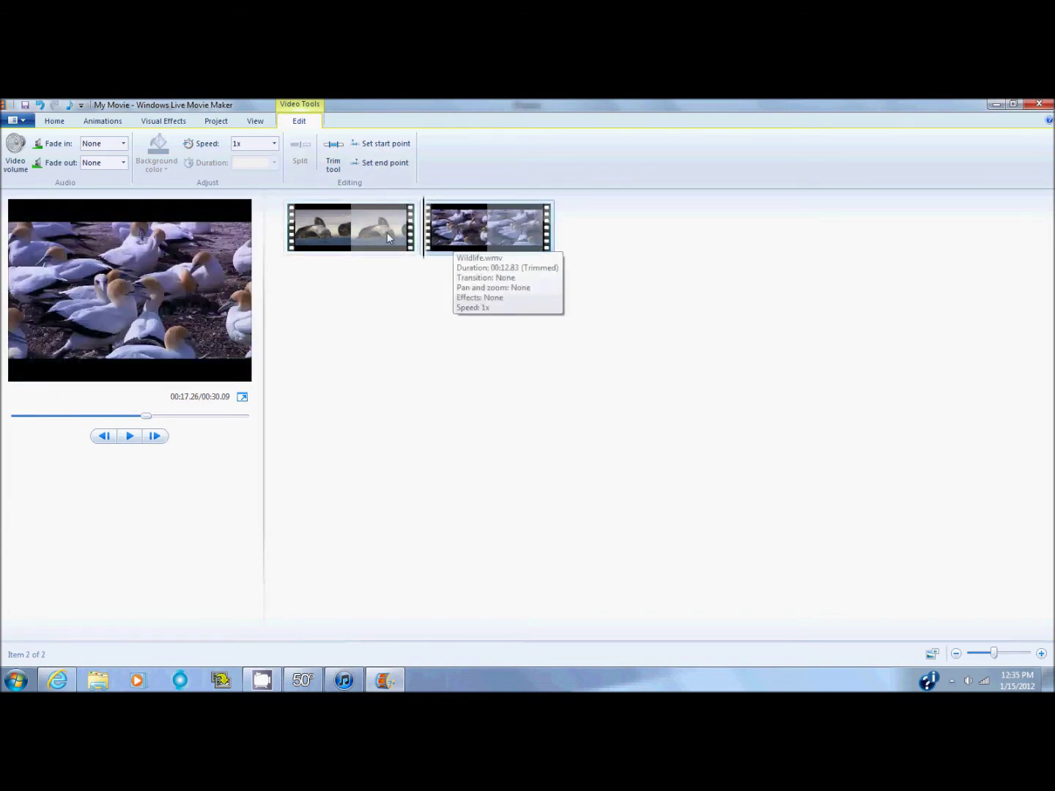
Step: Play the first split clip from its start to check it
{"action": "left_click", "coordinate": [351, 230]}
{"action": "left_click", "coordinate": [287, 245]}
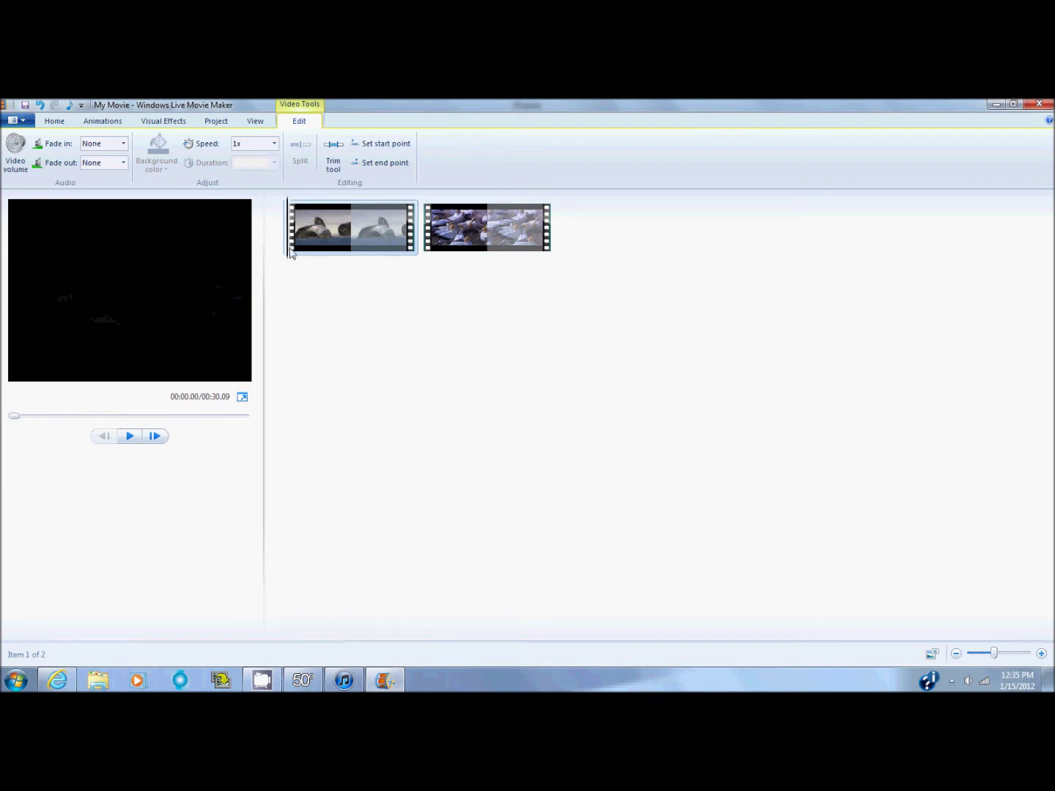
{"action": "left_click", "coordinate": [132, 437]}
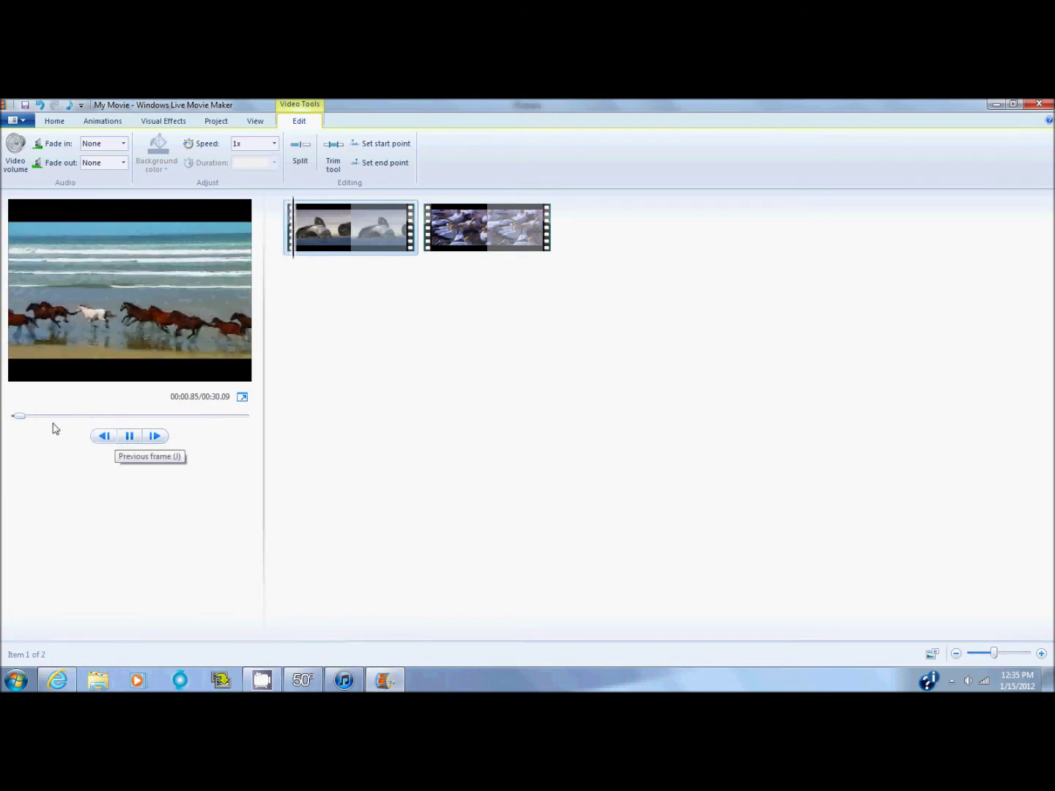
{"action": "left_click_drag", "start_coordinate": [25, 424], "coordinate": [146, 435]}
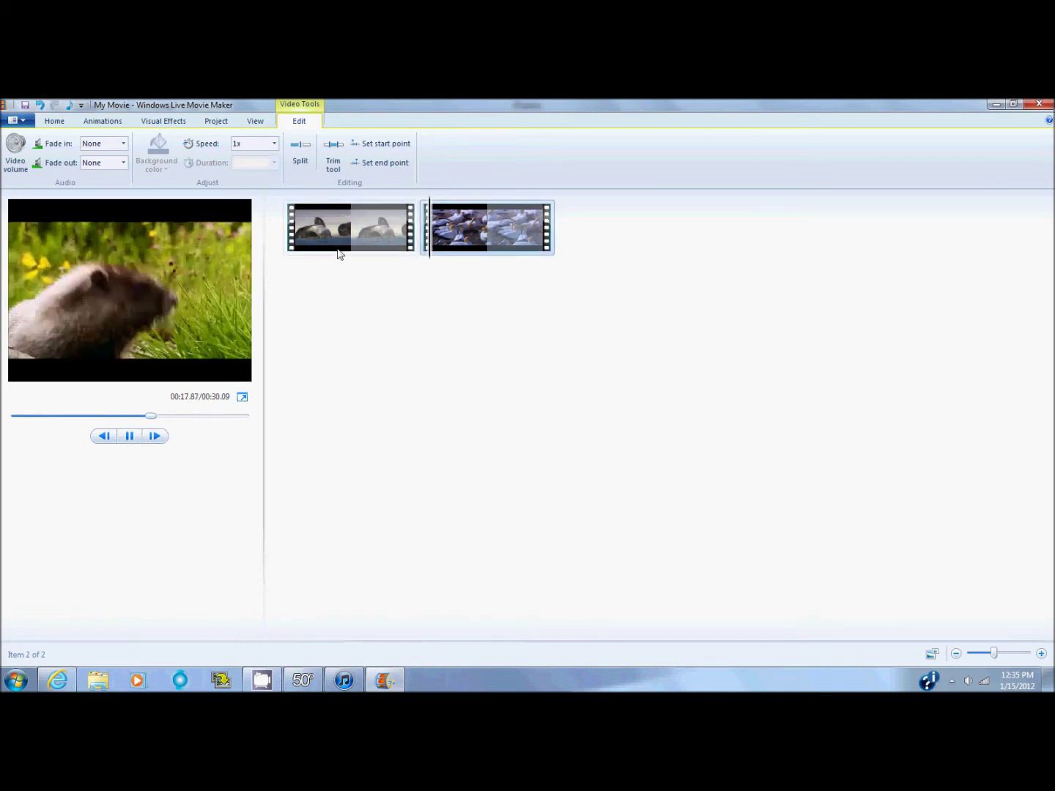
Step: Remove the second 12.83-second clip, then preview and rewind the remaining 00:17.26 clip
{"action": "left_click", "coordinate": [451, 230]}
{"action": "right_click", "coordinate": [452, 230]}
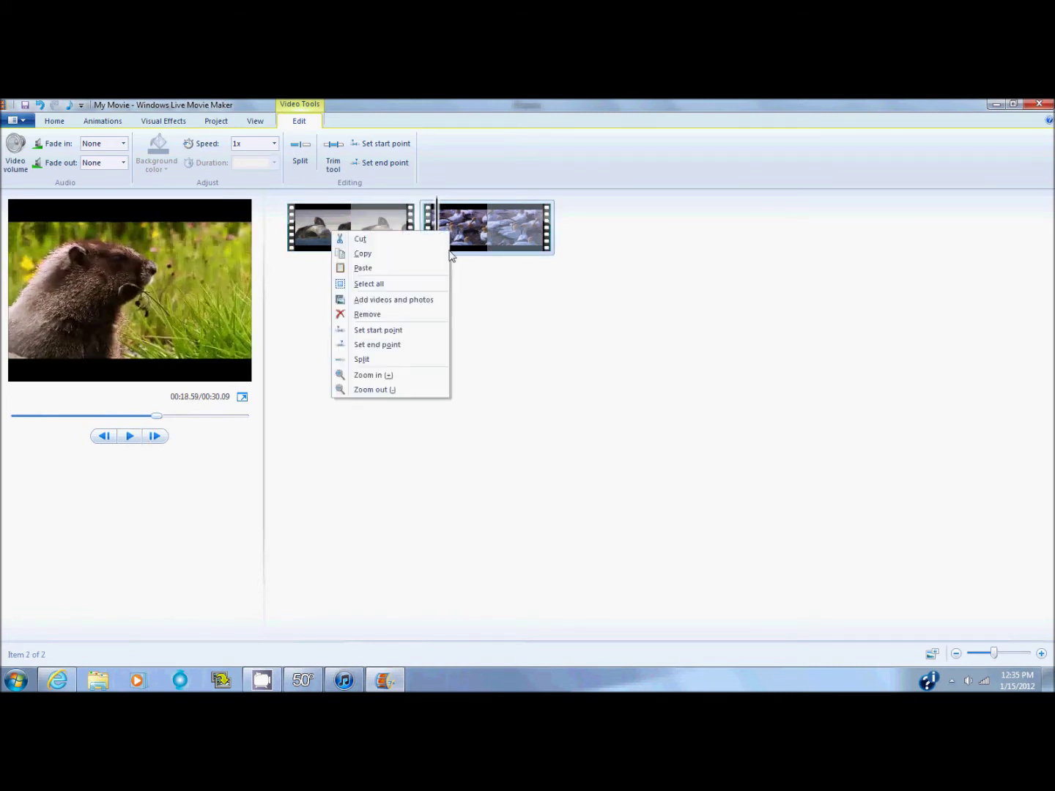
{"action": "left_click", "coordinate": [375, 315]}
{"action": "left_click", "coordinate": [130, 436]}
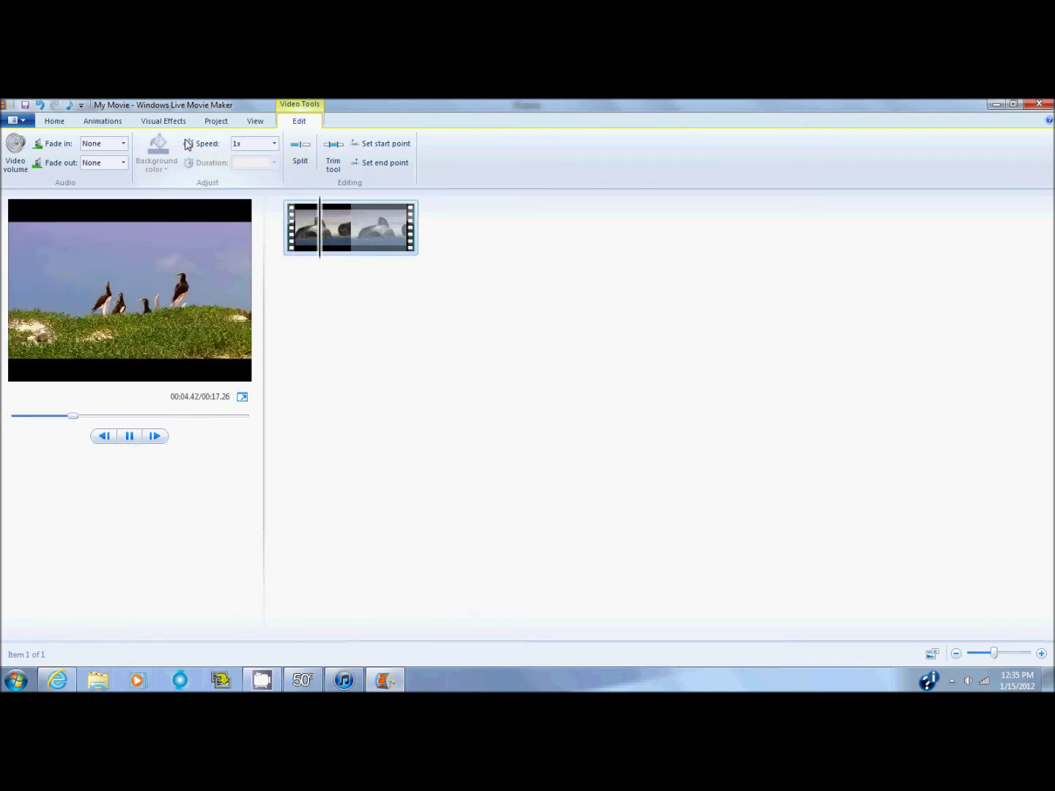
{"action": "left_click", "coordinate": [132, 438]}
{"action": "left_click_drag", "start_coordinate": [111, 416], "coordinate": [3, 405]}
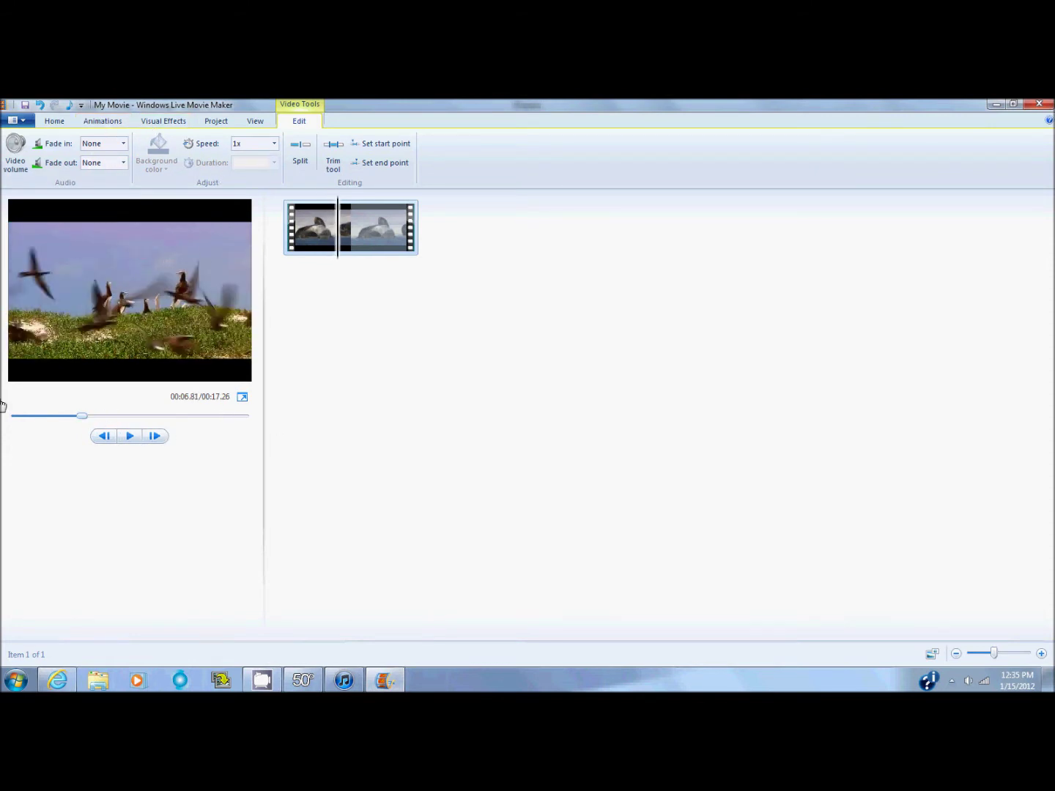
Step: Apply the sketch visual effect to the clip and preview it
{"action": "left_click", "coordinate": [169, 119]}
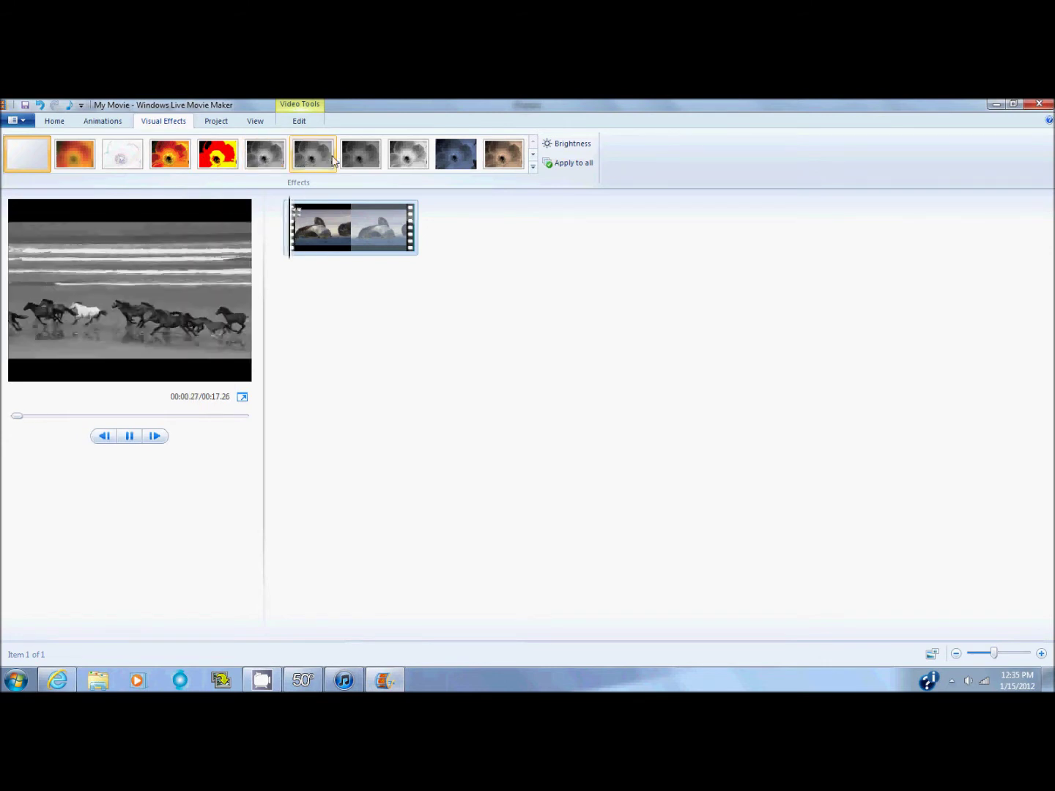
{"action": "left_click", "coordinate": [532, 167]}
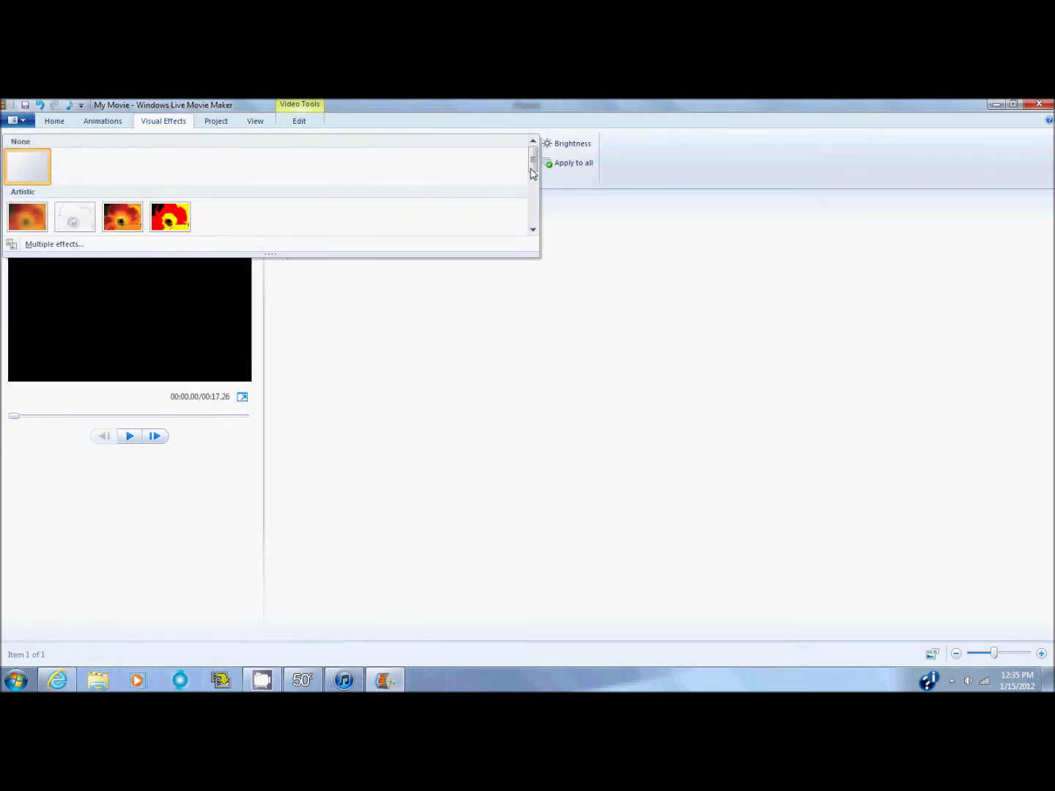
{"action": "scroll", "coordinate": [392, 219], "scroll_direction": "down", "scroll_amount": 4}
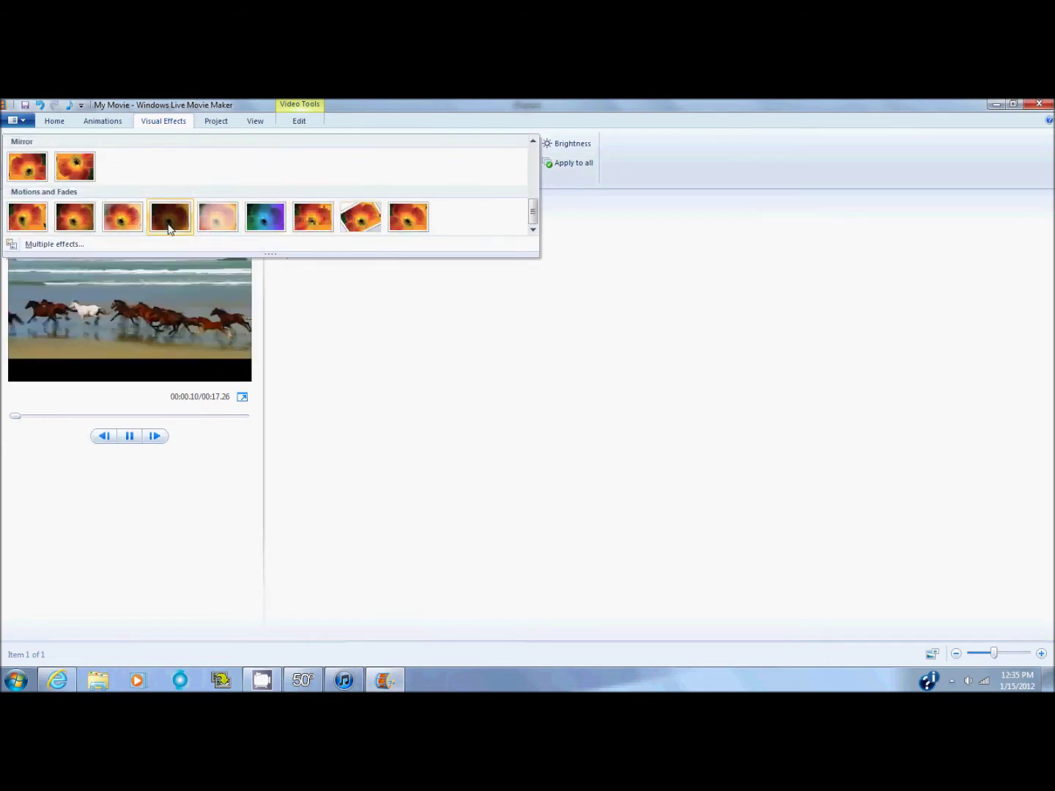
{"action": "left_click_drag", "start_coordinate": [532, 221], "coordinate": [532, 192]}
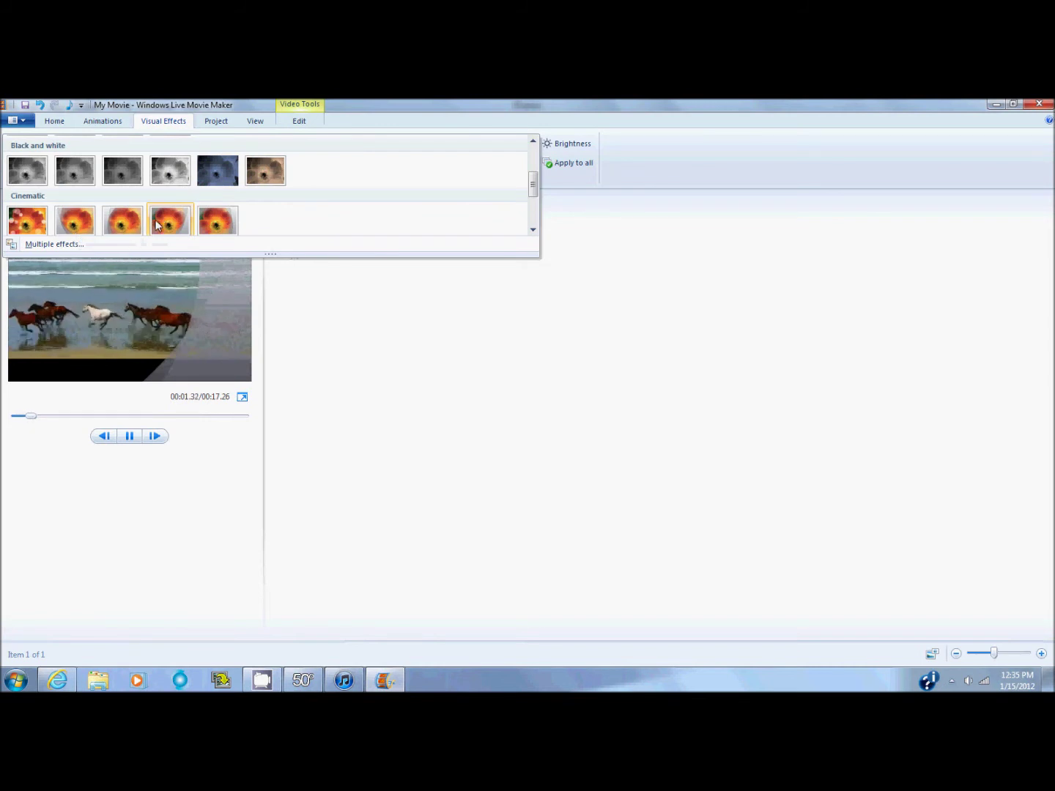
{"action": "scroll", "coordinate": [117, 197], "scroll_direction": "up", "scroll_amount": 2}
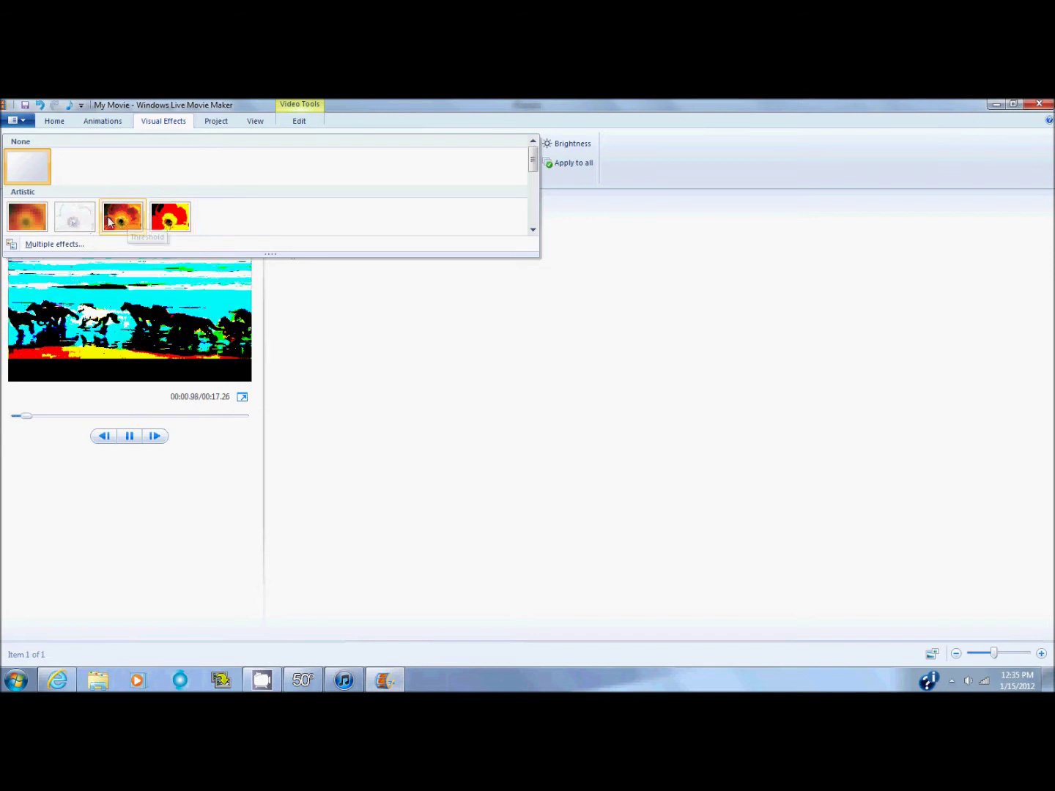
{"action": "left_click", "coordinate": [76, 219]}
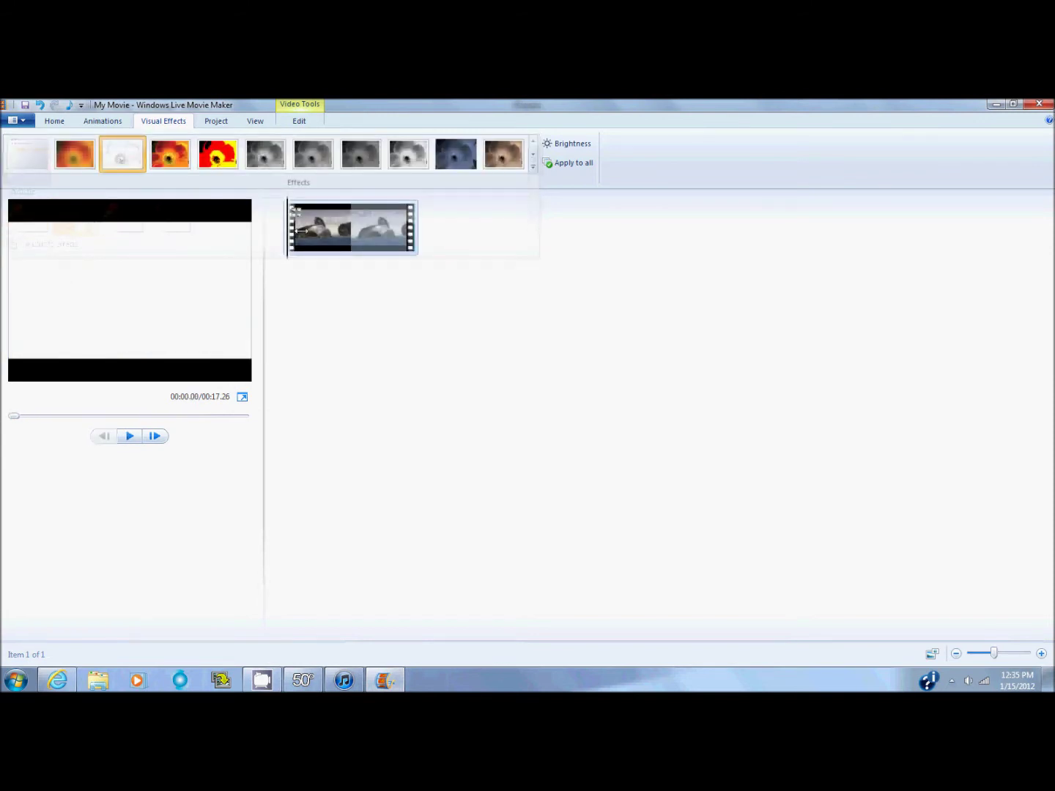
{"action": "left_click", "coordinate": [129, 438]}
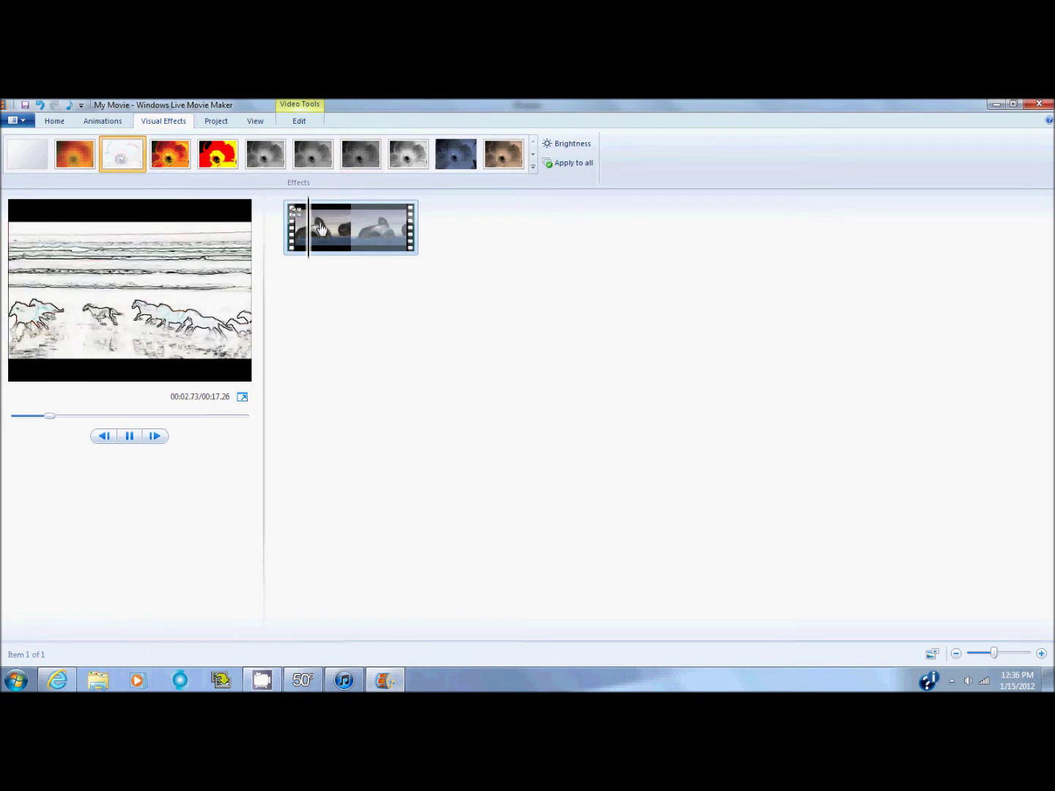
{"action": "left_click_drag", "start_coordinate": [316, 223], "coordinate": [290, 235]}
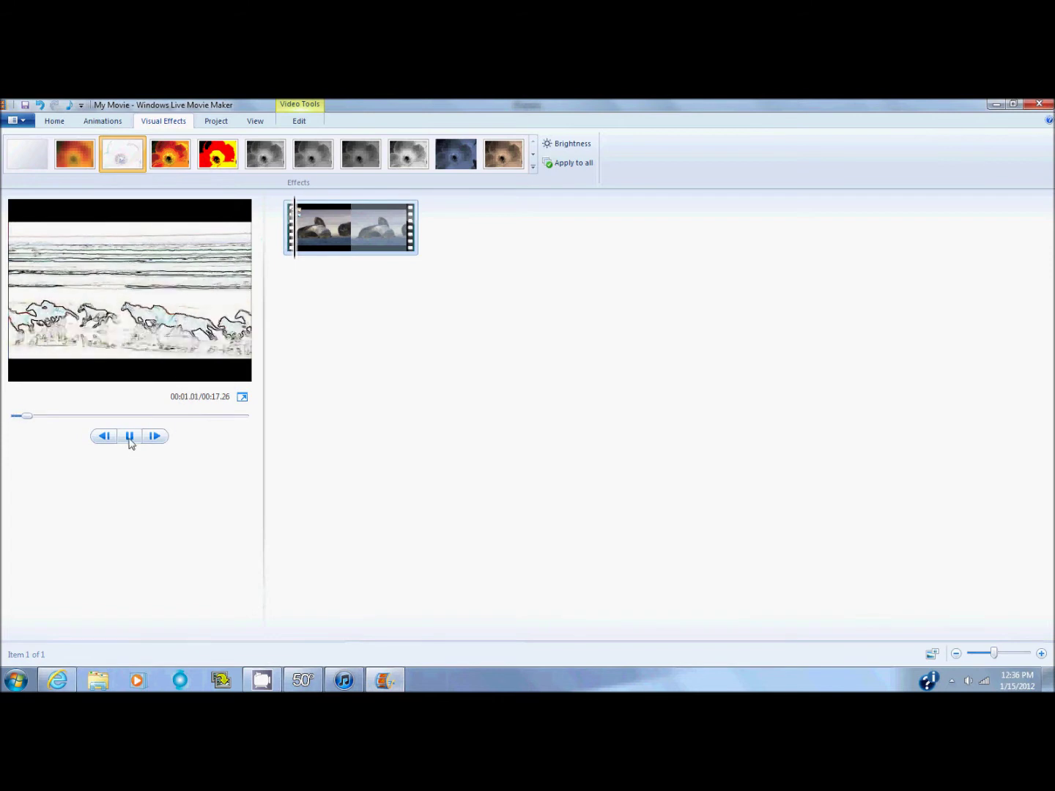
{"action": "left_click", "coordinate": [130, 436]}
{"action": "left_click", "coordinate": [286, 253]}
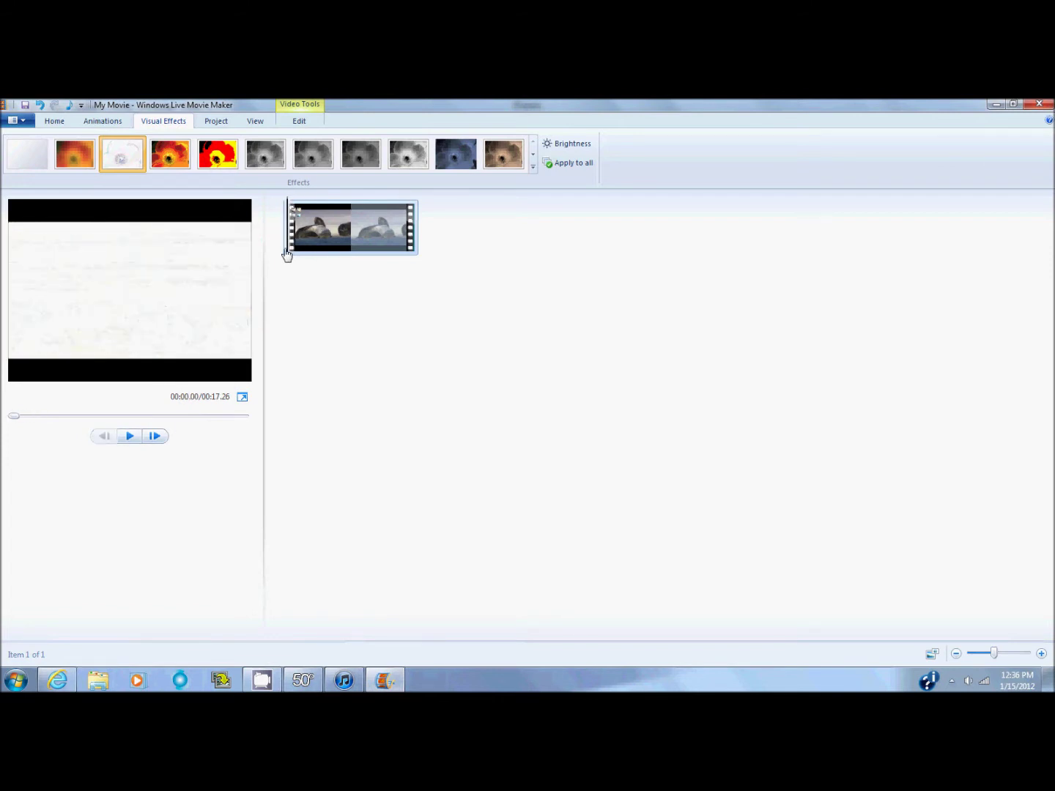
Step: Open the Add or Remove Effects dialog for combining multiple effects
{"action": "left_click", "coordinate": [533, 168]}
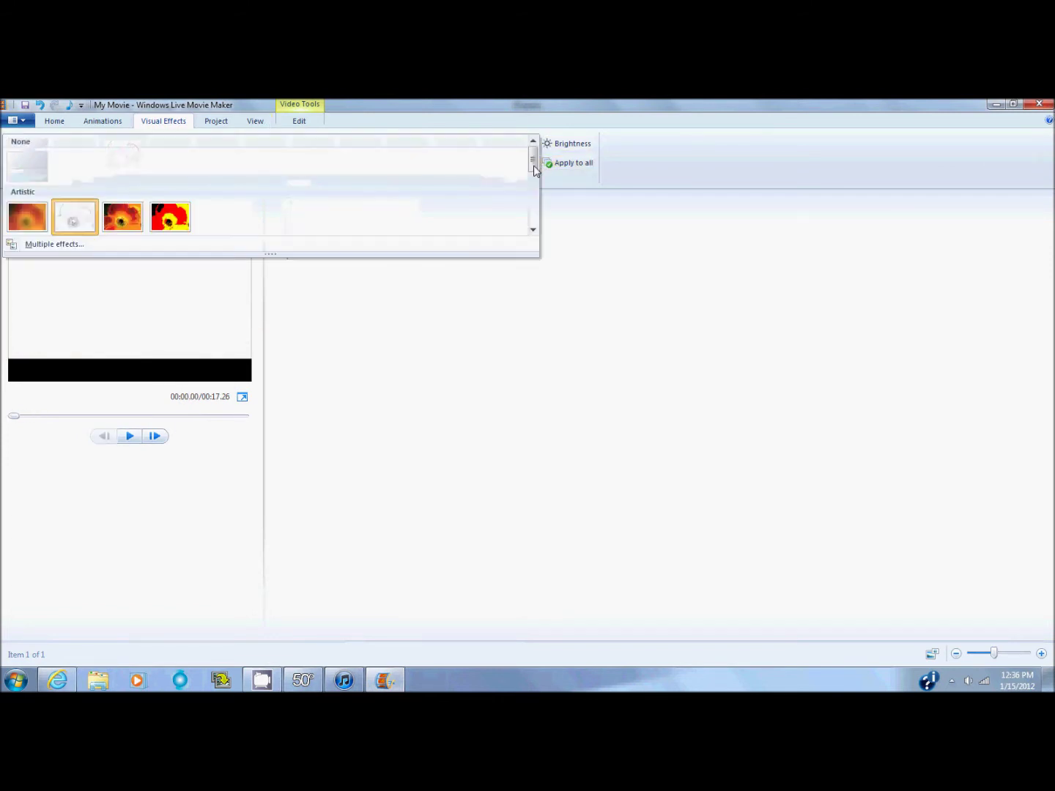
{"action": "scroll", "coordinate": [374, 211], "scroll_direction": "down", "scroll_amount": 3}
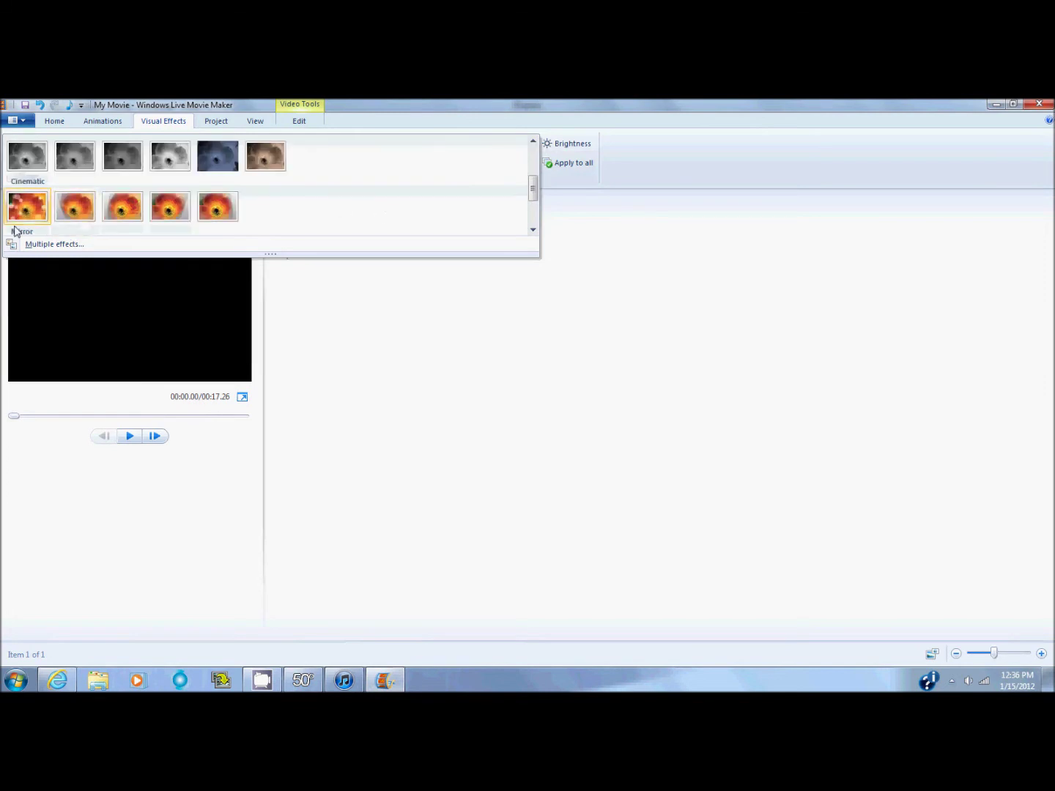
{"action": "left_click", "coordinate": [58, 245]}
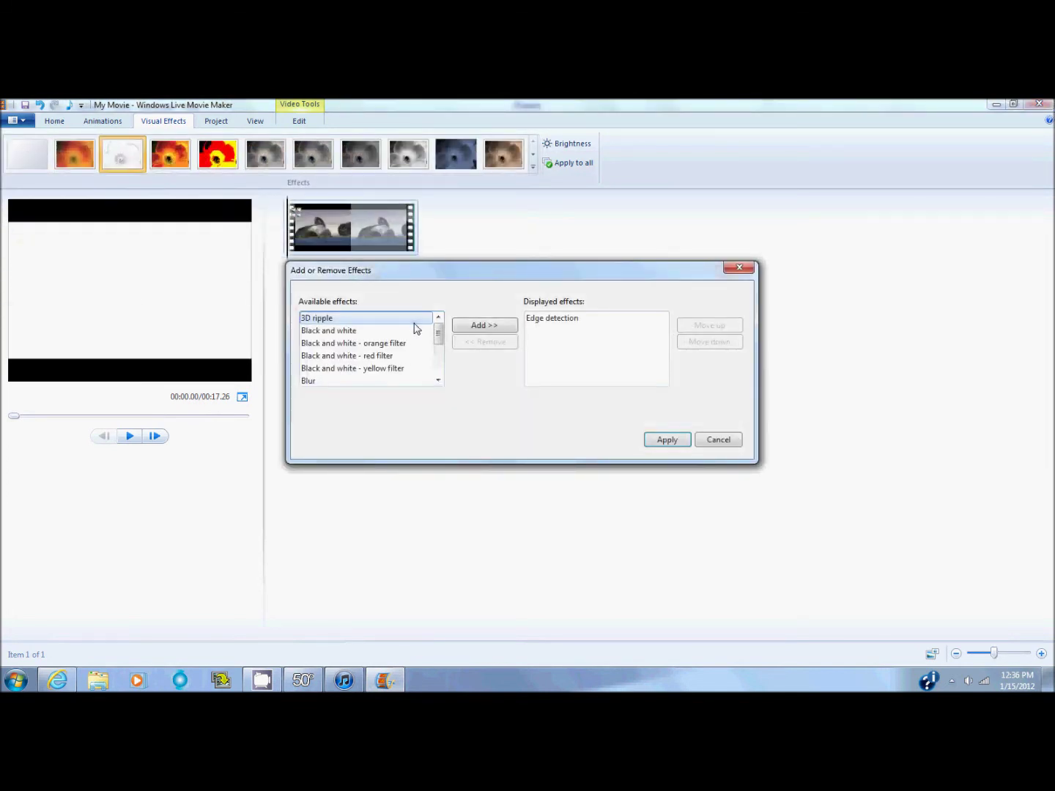
Step: Replace the sketch effect with the Threshold effect
{"action": "left_click", "coordinate": [422, 343]}
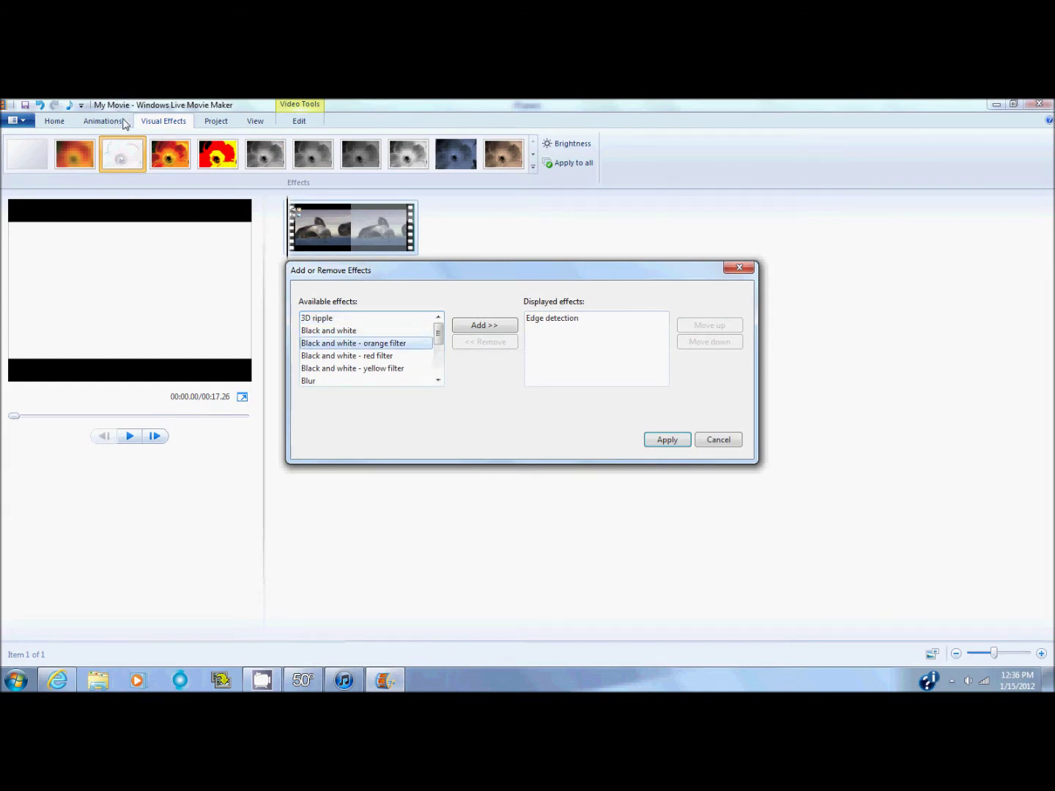
{"action": "left_click", "coordinate": [717, 440]}
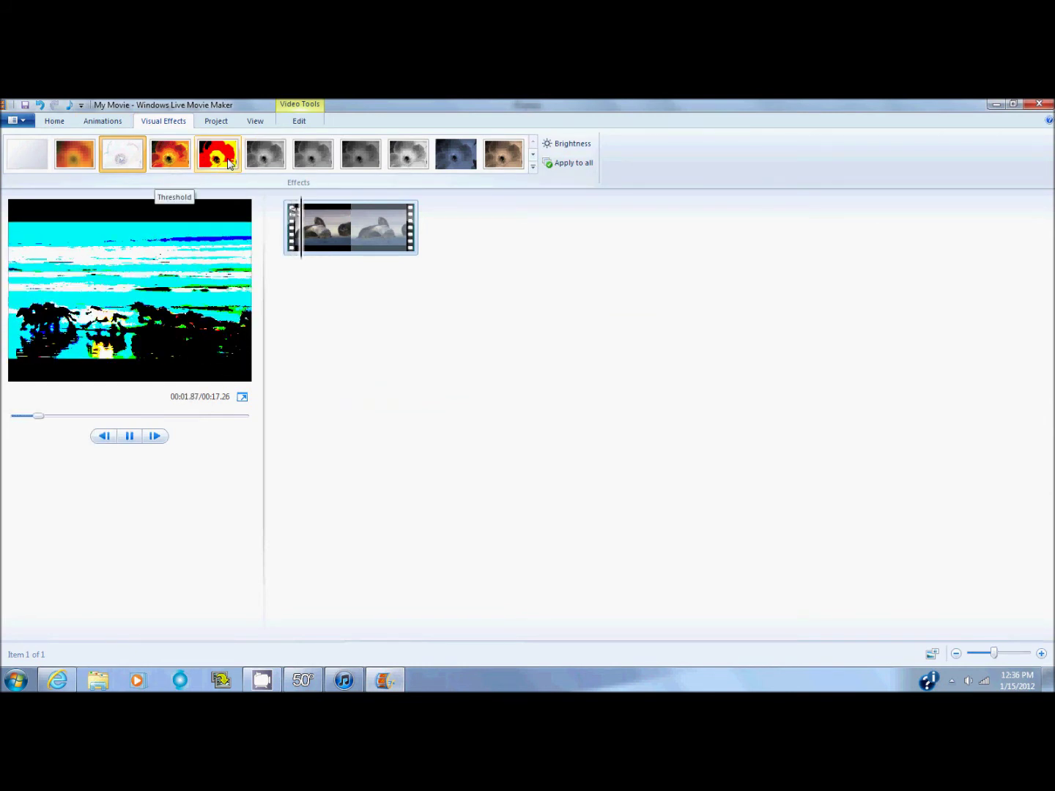
{"action": "left_click", "coordinate": [548, 164]}
{"action": "left_click", "coordinate": [532, 167]}
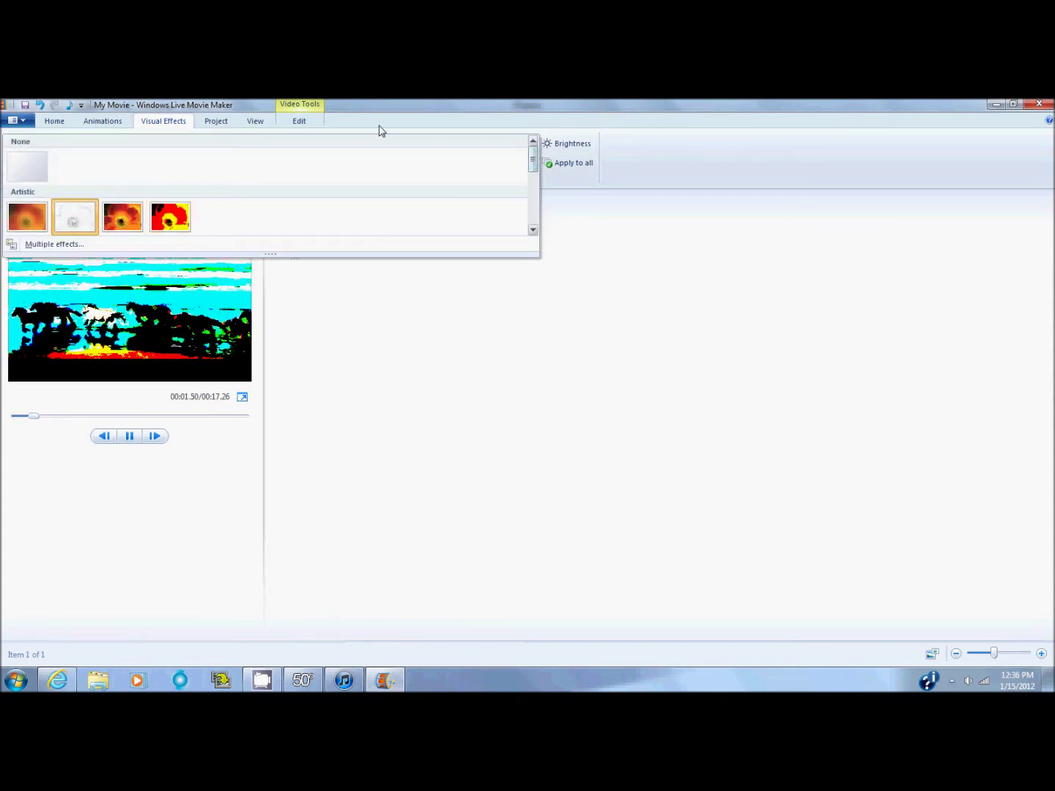
{"action": "left_click", "coordinate": [170, 123]}
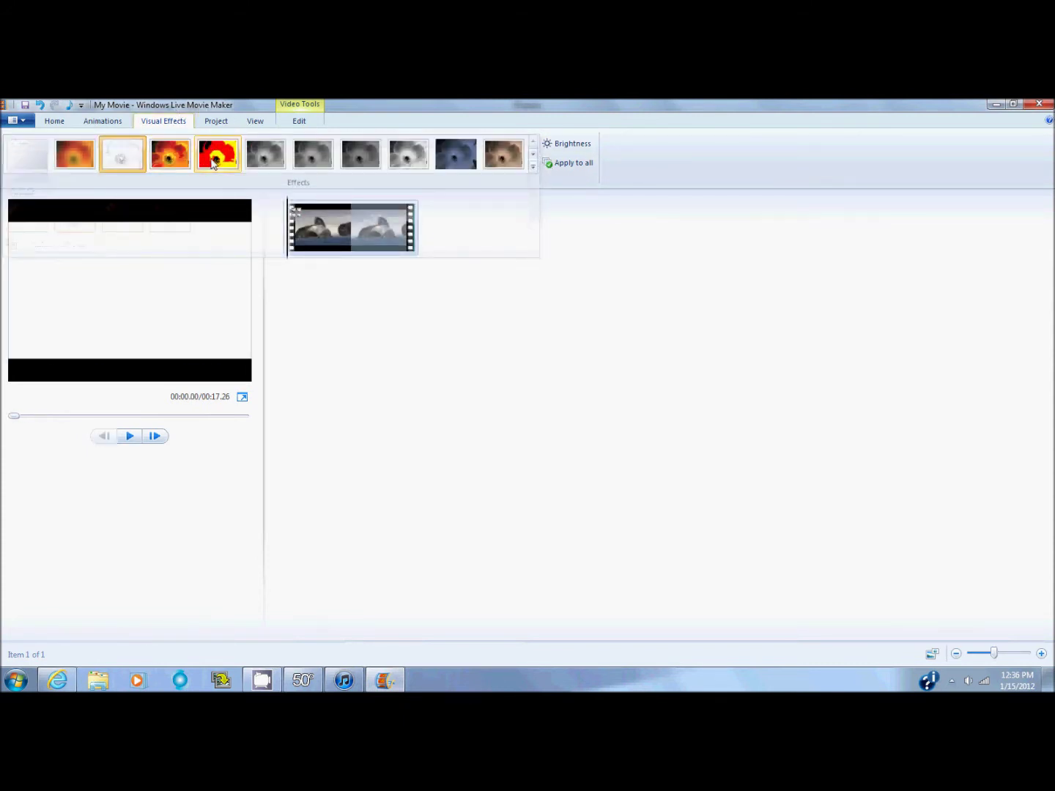
{"action": "left_click", "coordinate": [218, 161]}
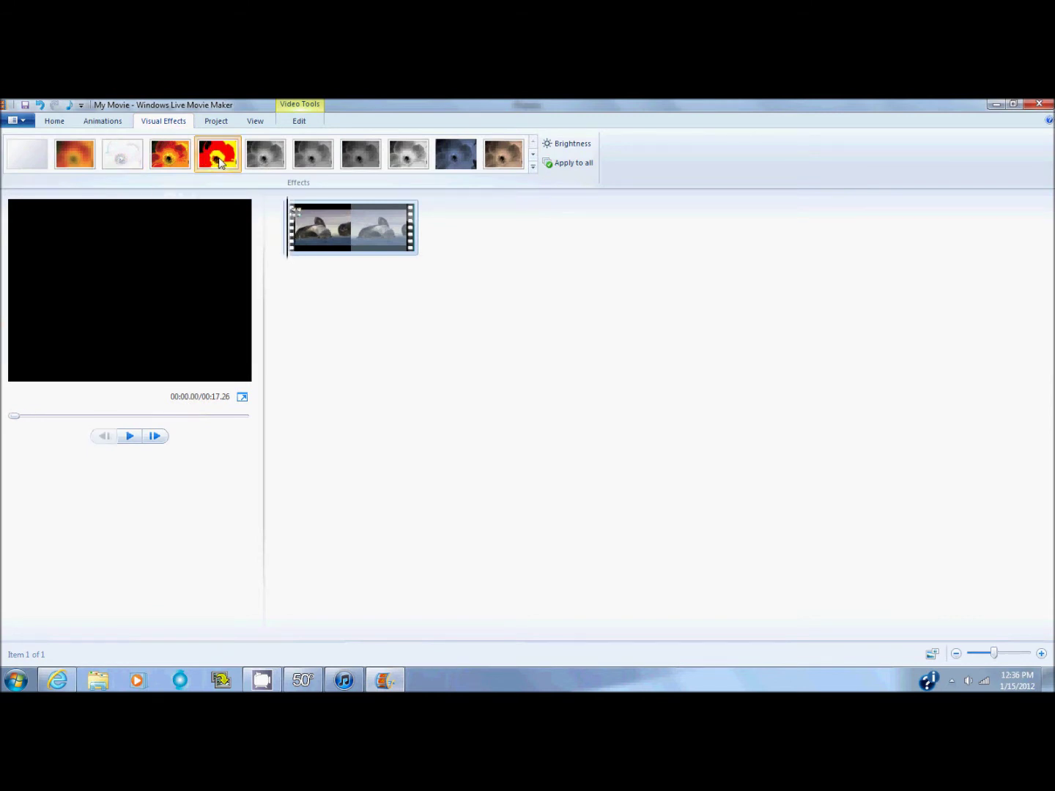
Step: Add Blur alongside Threshold in the multiple effects dialog and apply both
{"action": "left_click", "coordinate": [534, 170]}
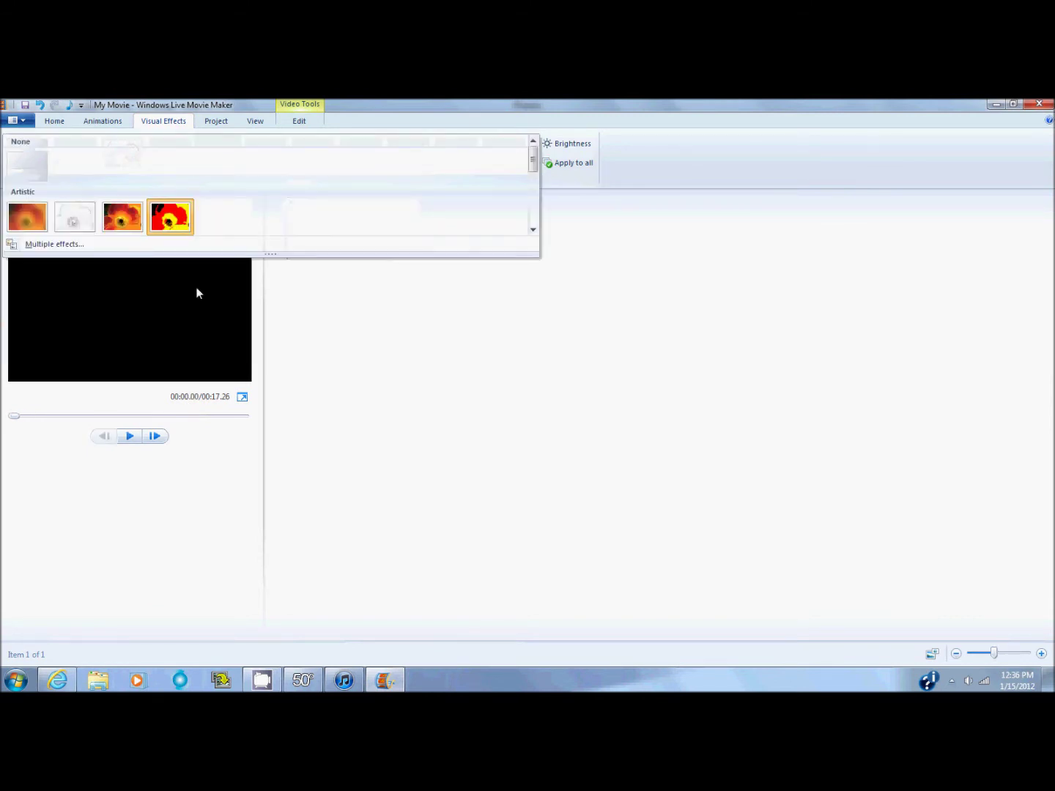
{"action": "left_click", "coordinate": [132, 245]}
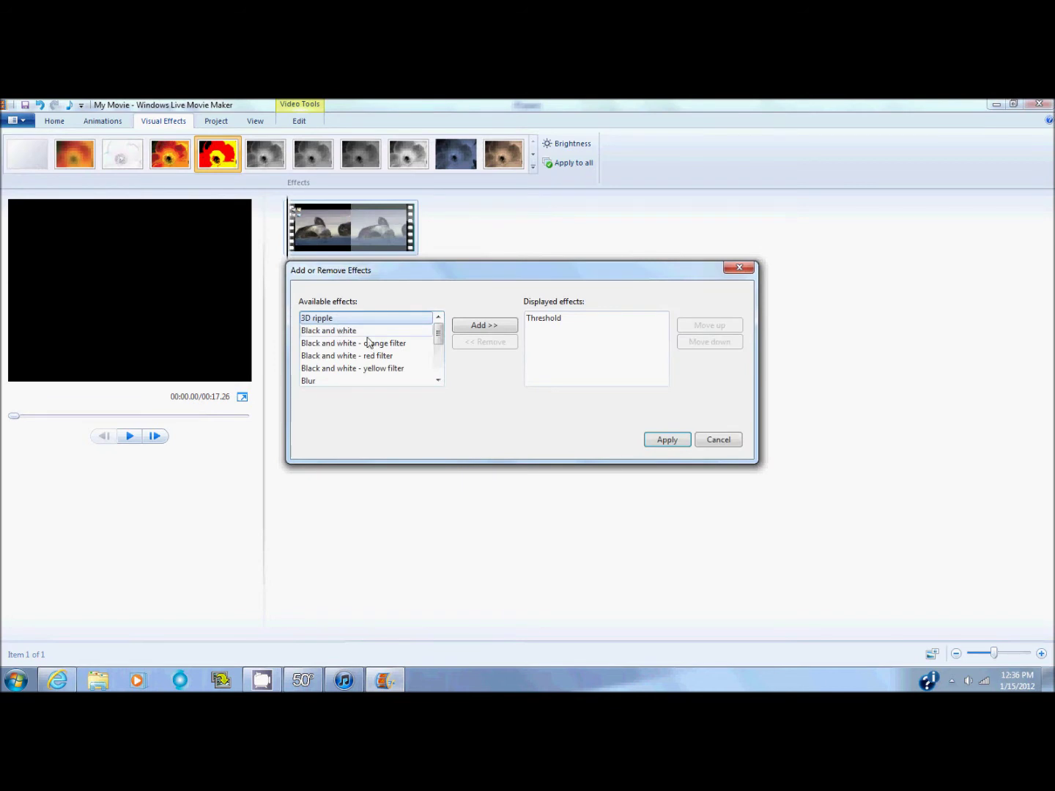
{"action": "left_click", "coordinate": [315, 381]}
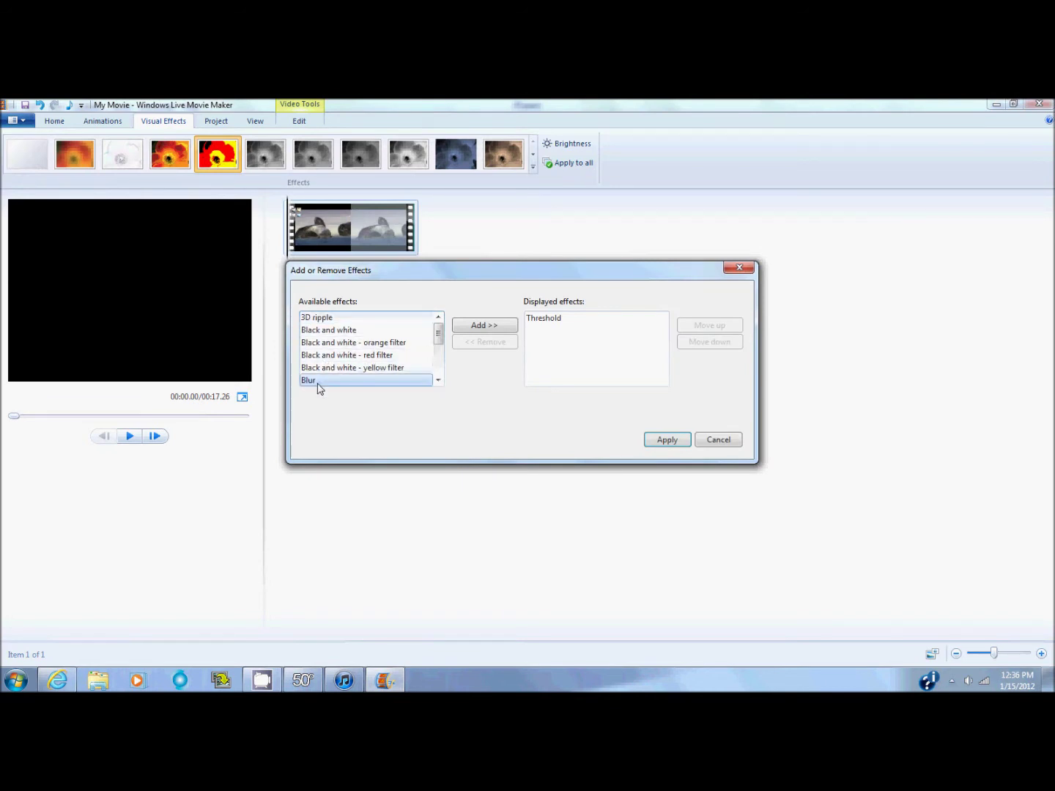
{"action": "left_click", "coordinate": [478, 325]}
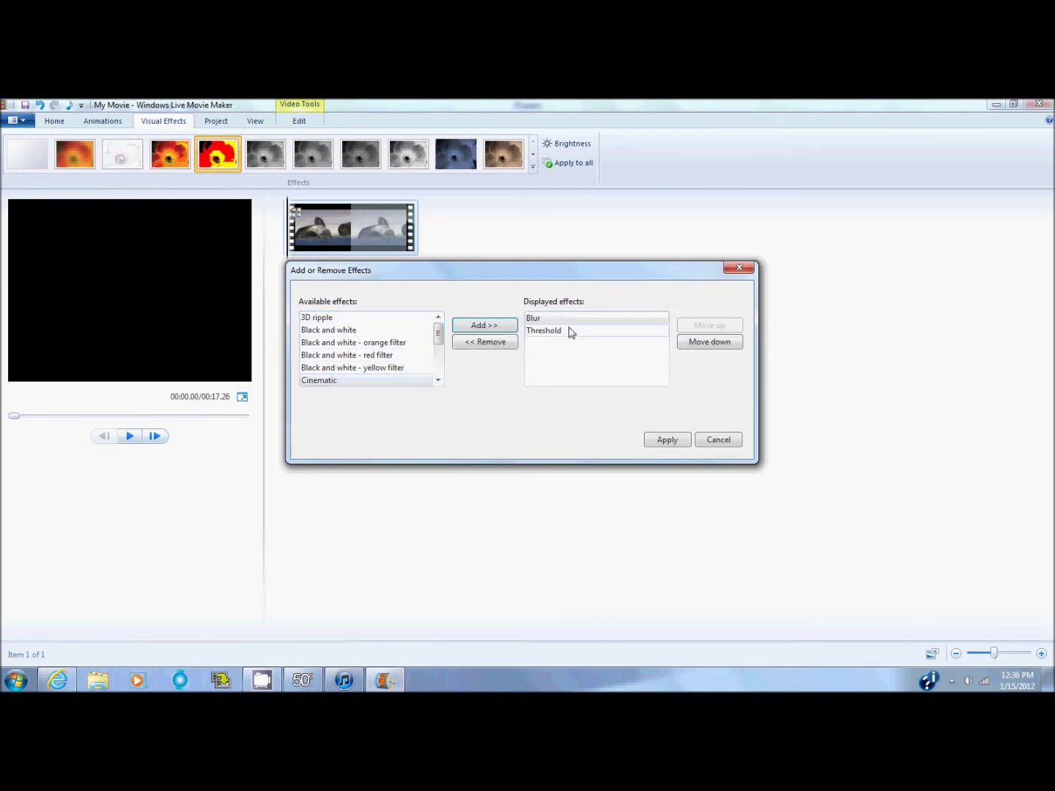
{"action": "left_click", "coordinate": [564, 334]}
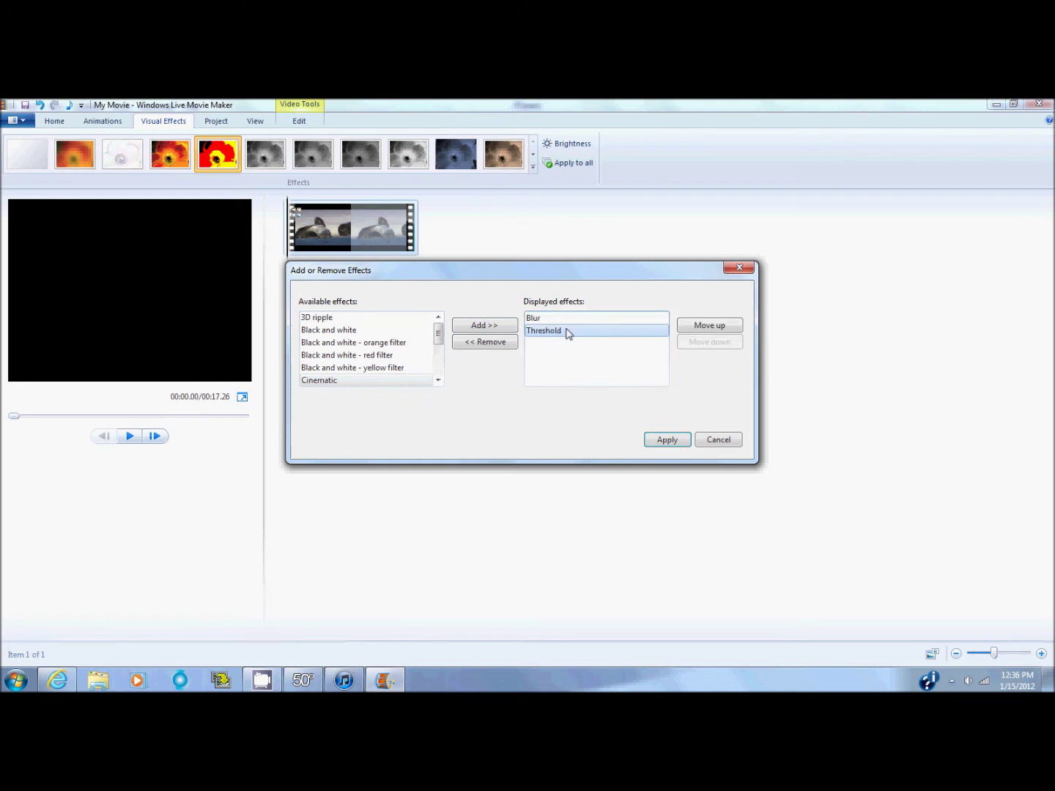
{"action": "left_click", "coordinate": [547, 320]}
{"action": "left_click", "coordinate": [553, 332]}
{"action": "left_click", "coordinate": [548, 318]}
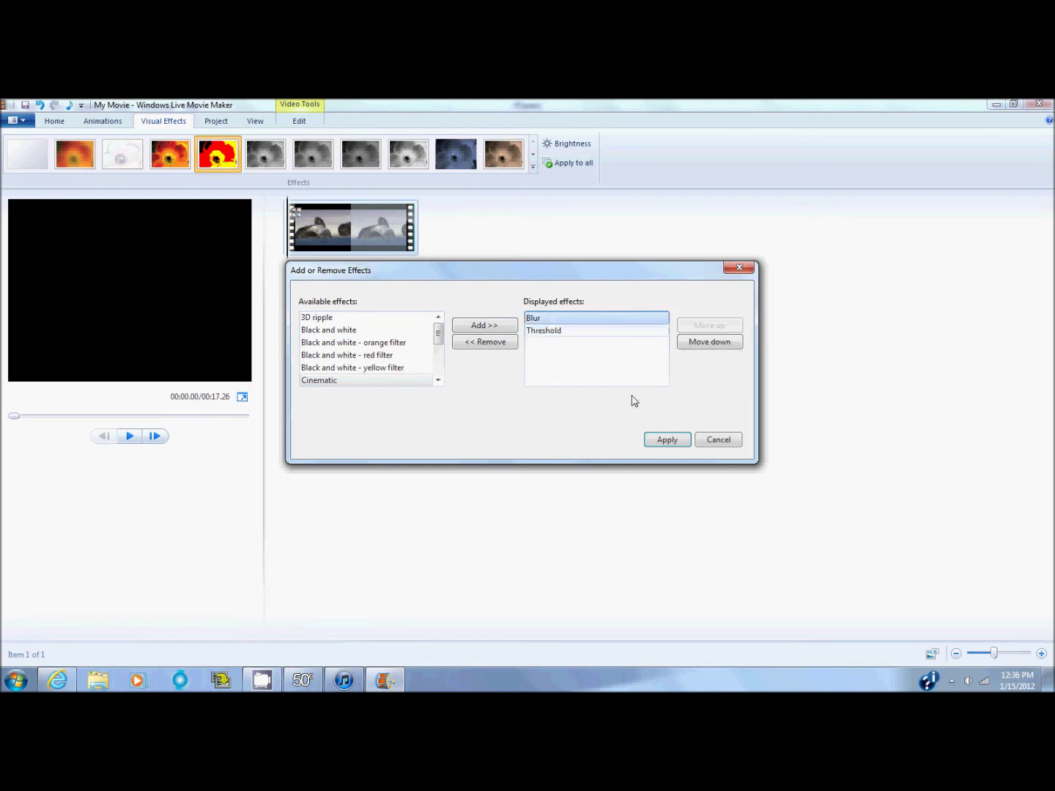
{"action": "left_click", "coordinate": [667, 440]}
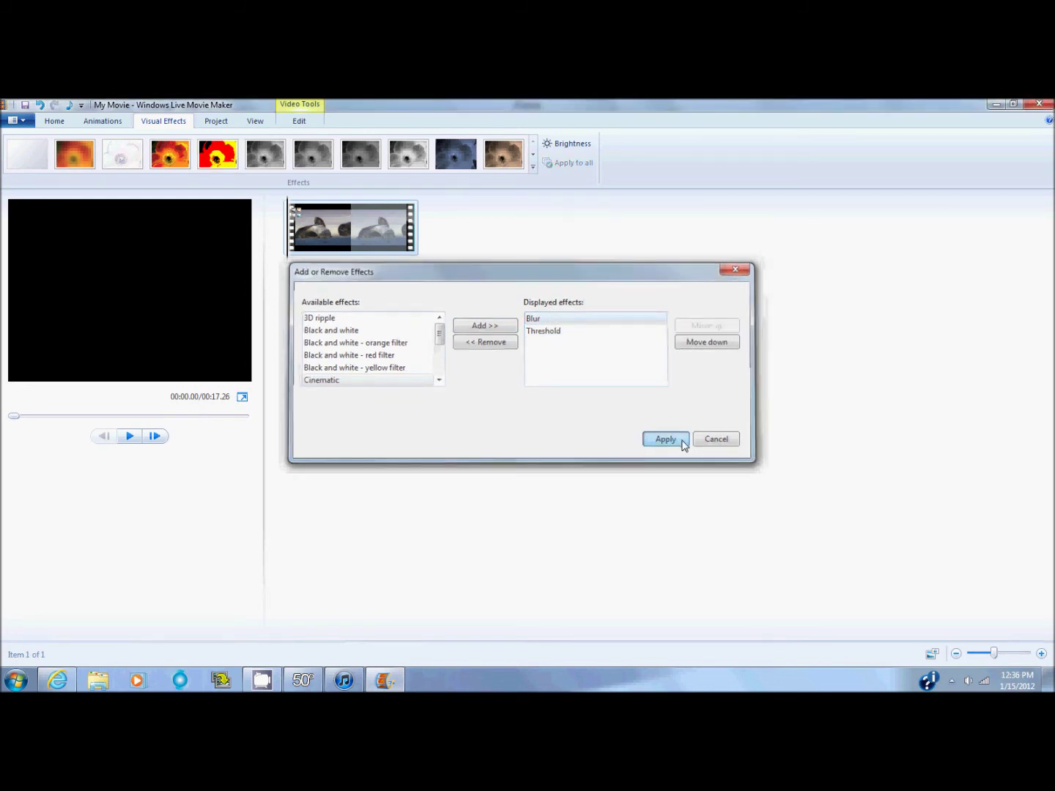
Step: Preview the Blur and Threshold result, then reset the clip's visual effect to None
{"action": "left_click", "coordinate": [127, 437]}
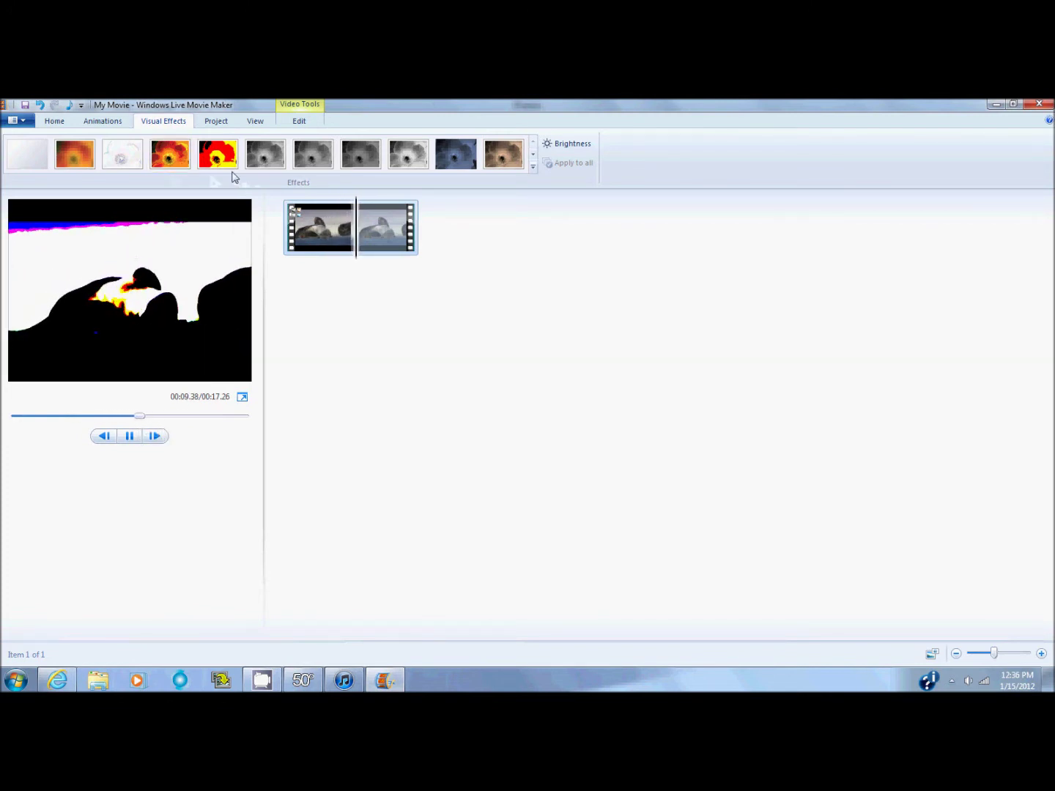
{"action": "left_click", "coordinate": [312, 256]}
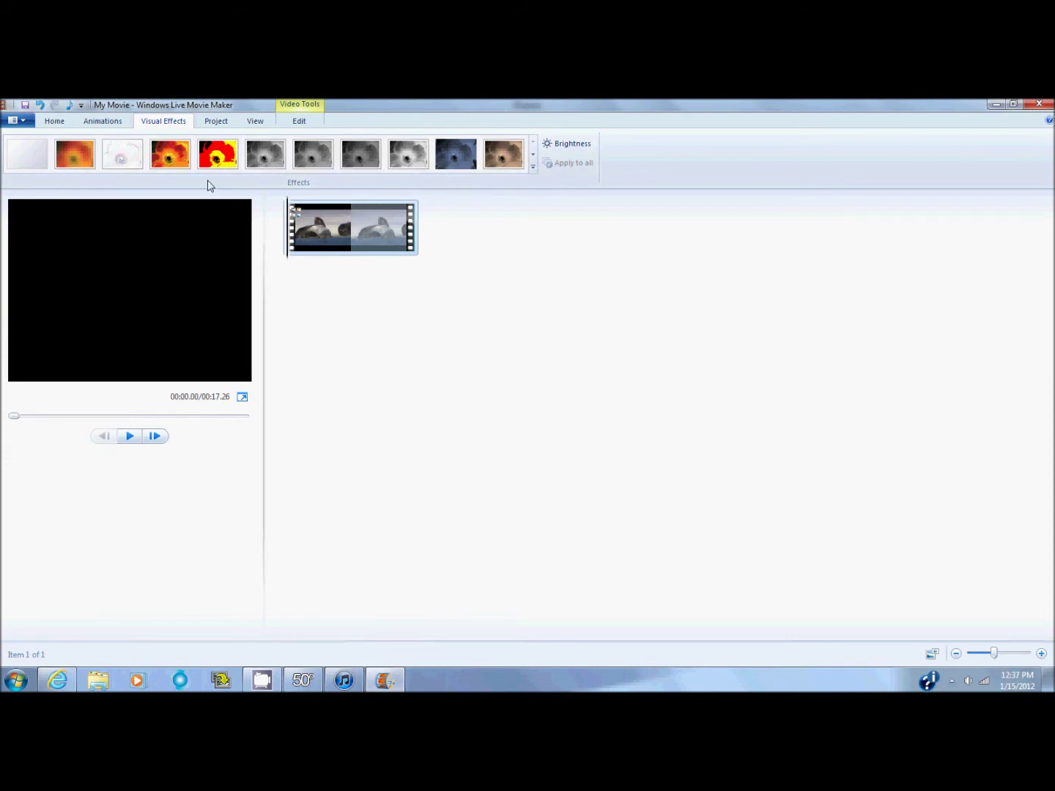
{"action": "left_click", "coordinate": [532, 168]}
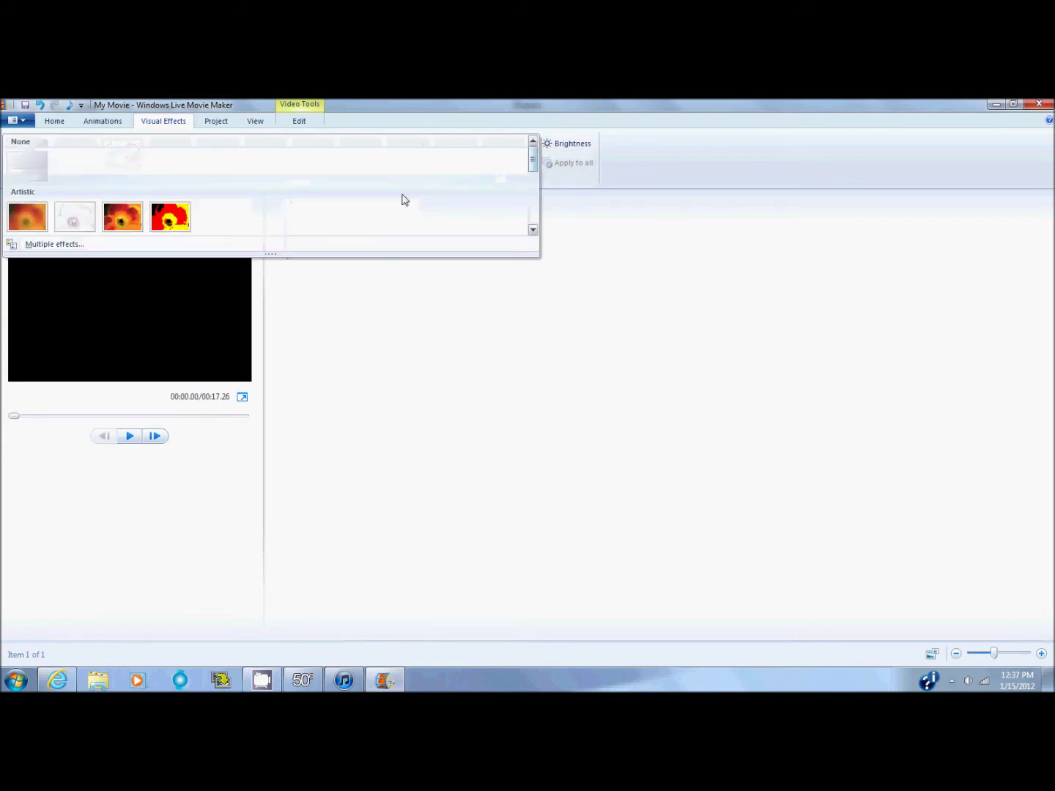
{"action": "left_click", "coordinate": [440, 334]}
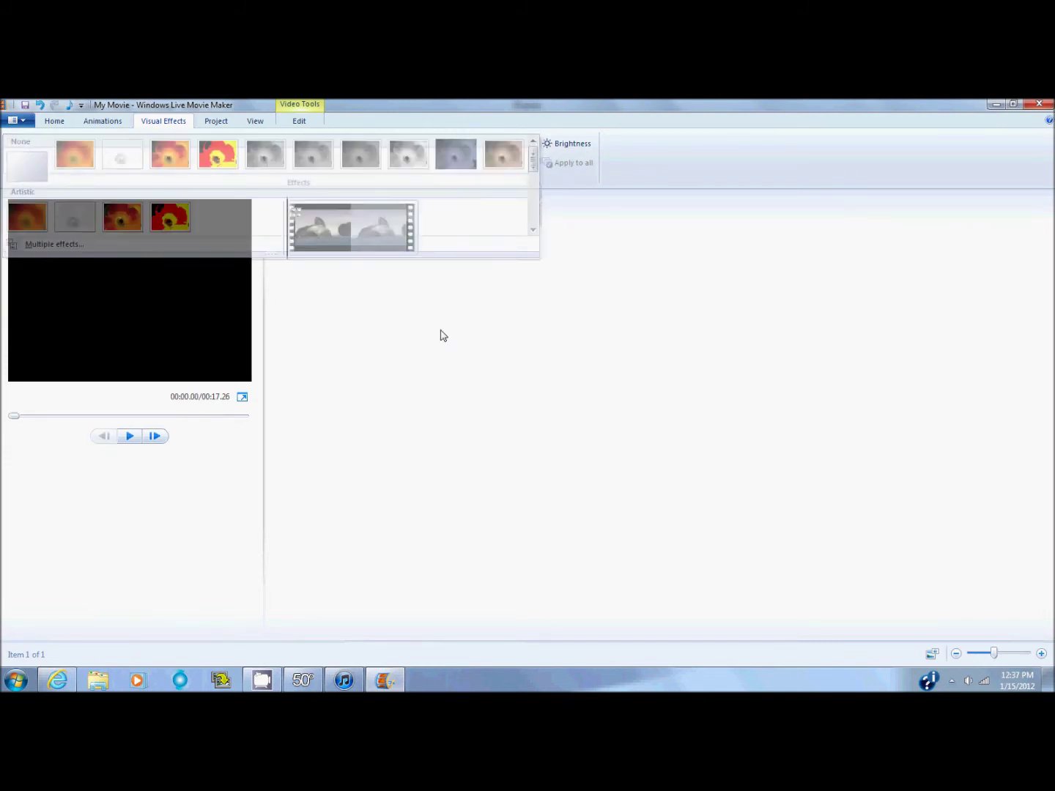
{"action": "left_click", "coordinate": [22, 167]}
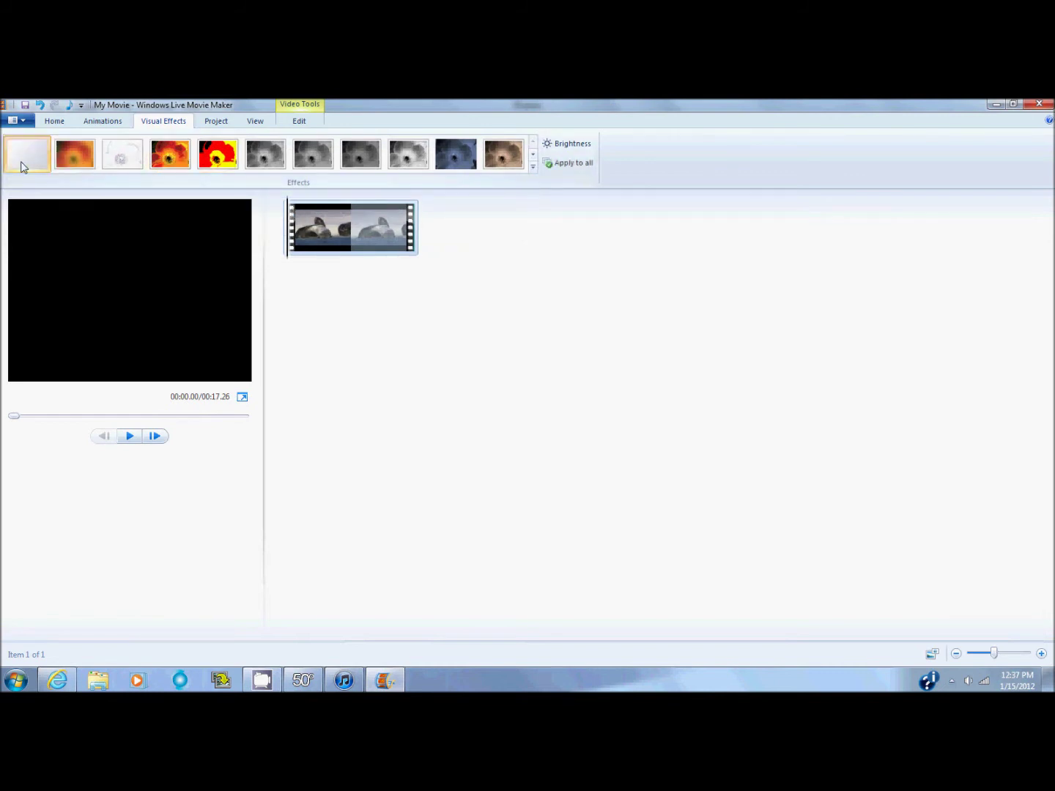
Step: Pause the preview at 00:08.97, split the clip there, and preview both pieces
{"action": "left_click", "coordinate": [104, 122]}
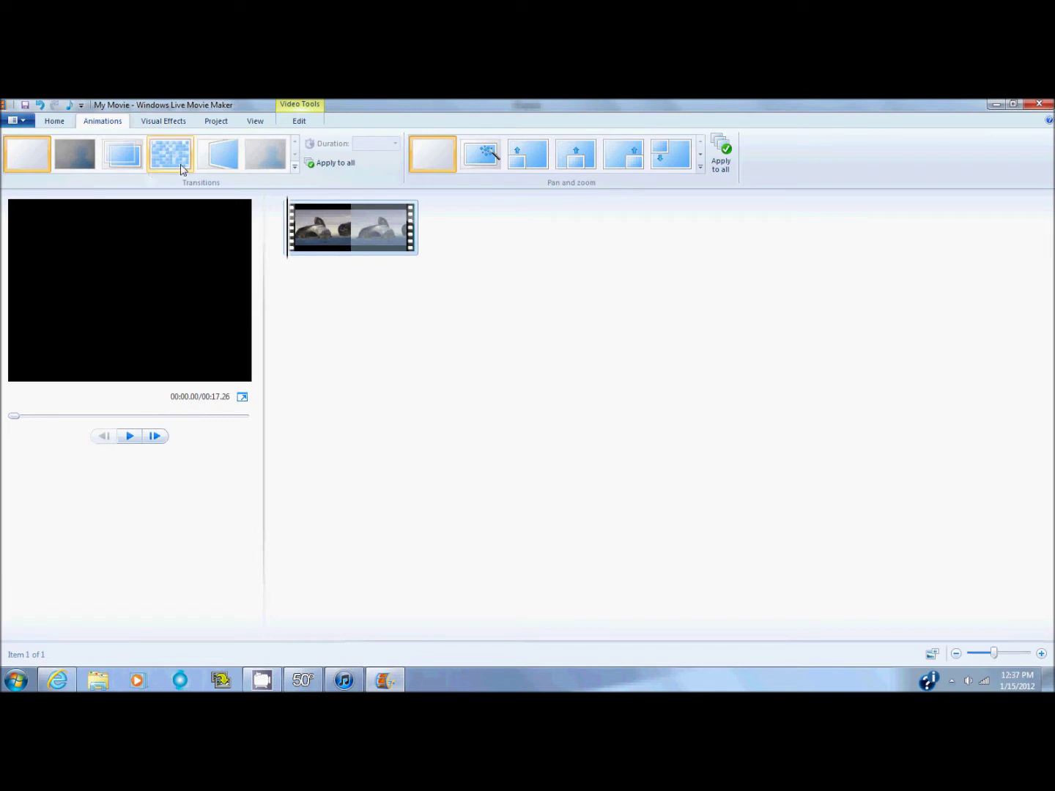
{"action": "mouse_move", "coordinate": [183, 169]}
{"action": "left_click", "coordinate": [118, 416]}
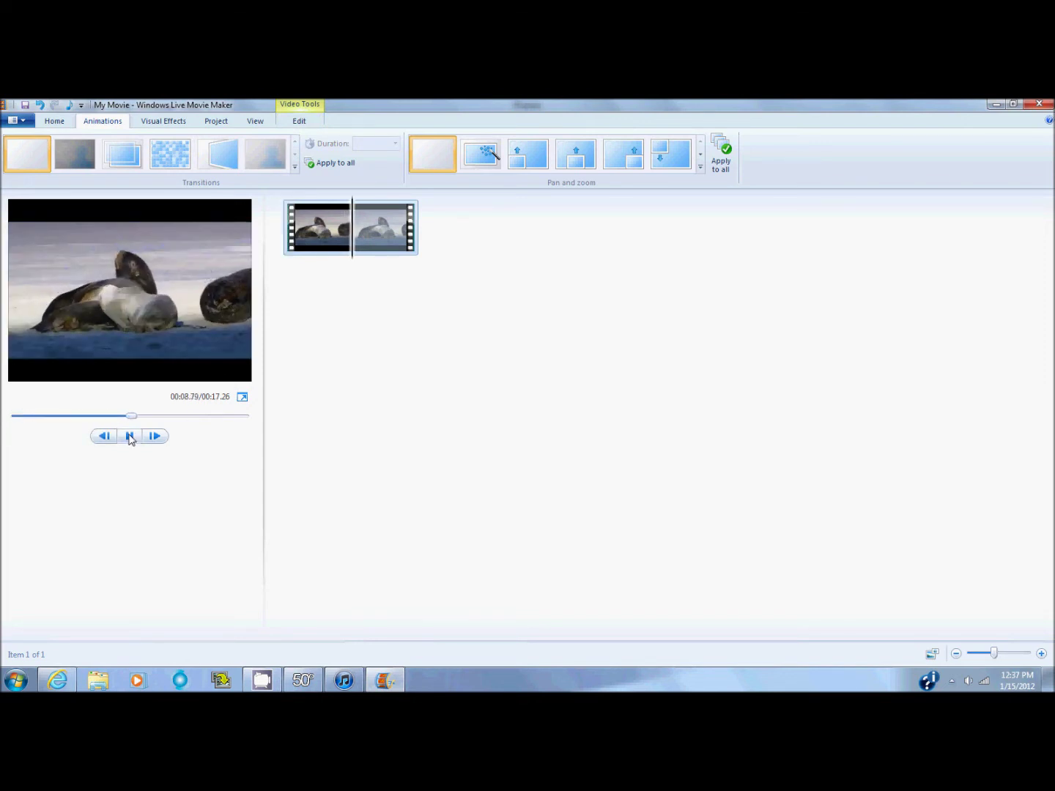
{"action": "left_click", "coordinate": [130, 436]}
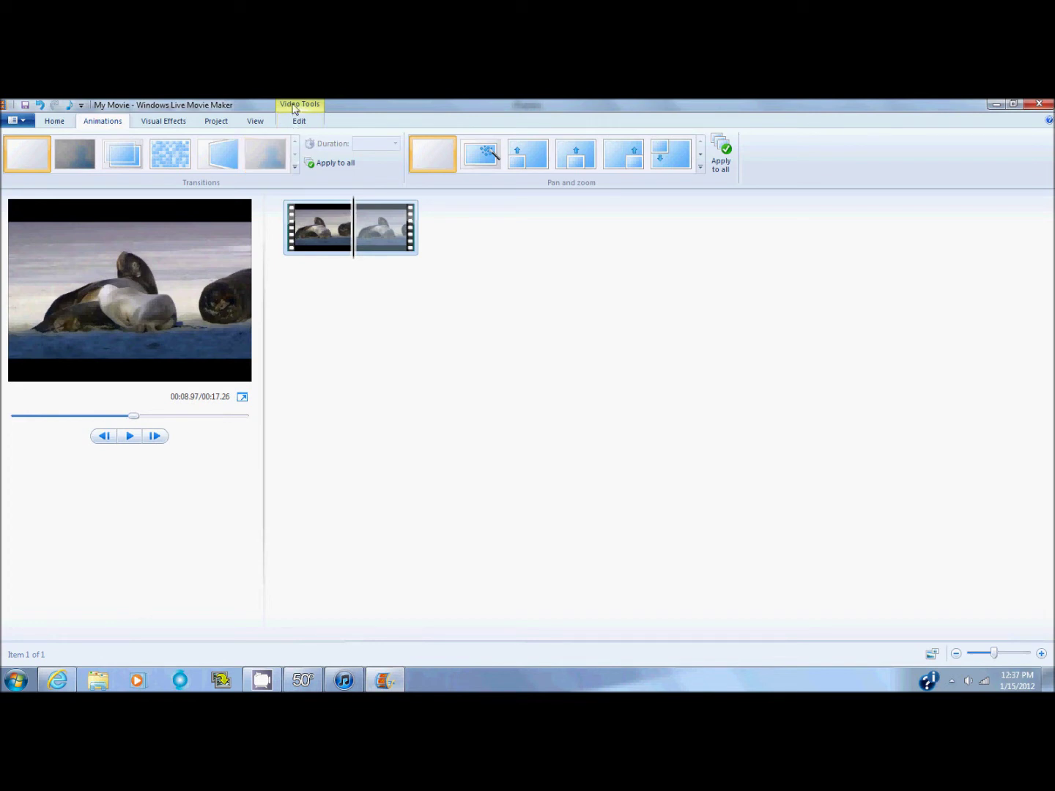
{"action": "left_click", "coordinate": [296, 116]}
{"action": "left_click", "coordinate": [300, 150]}
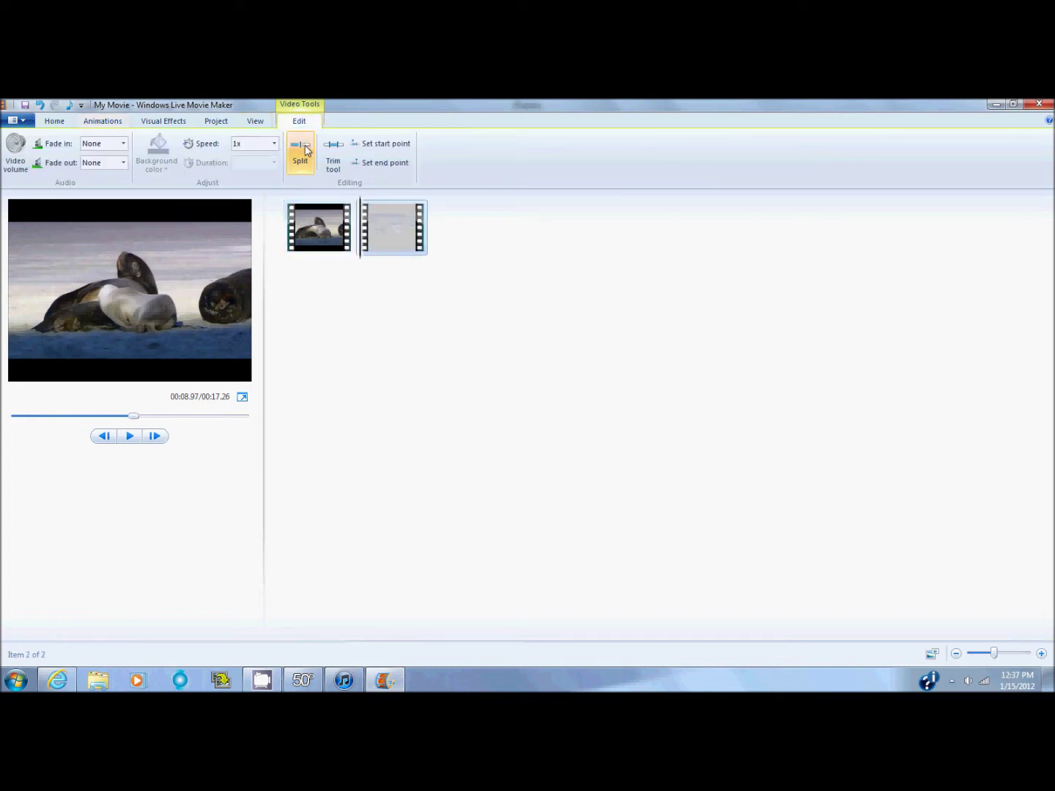
{"action": "left_click", "coordinate": [338, 238]}
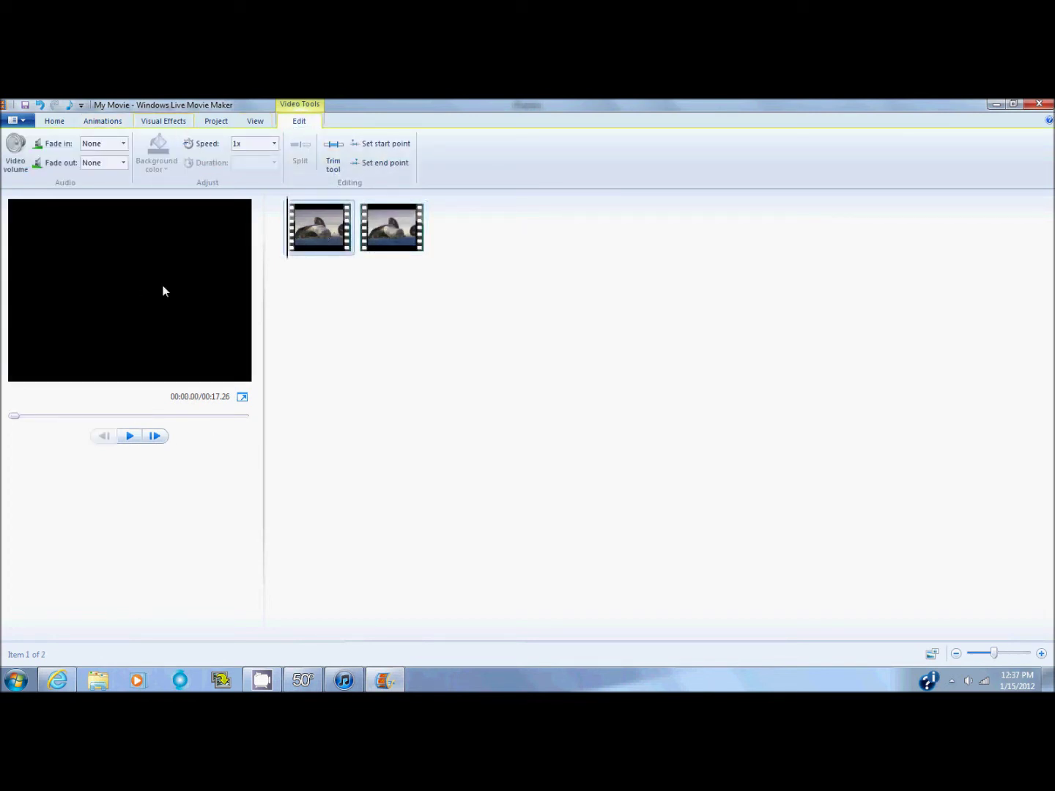
{"action": "left_click", "coordinate": [127, 439]}
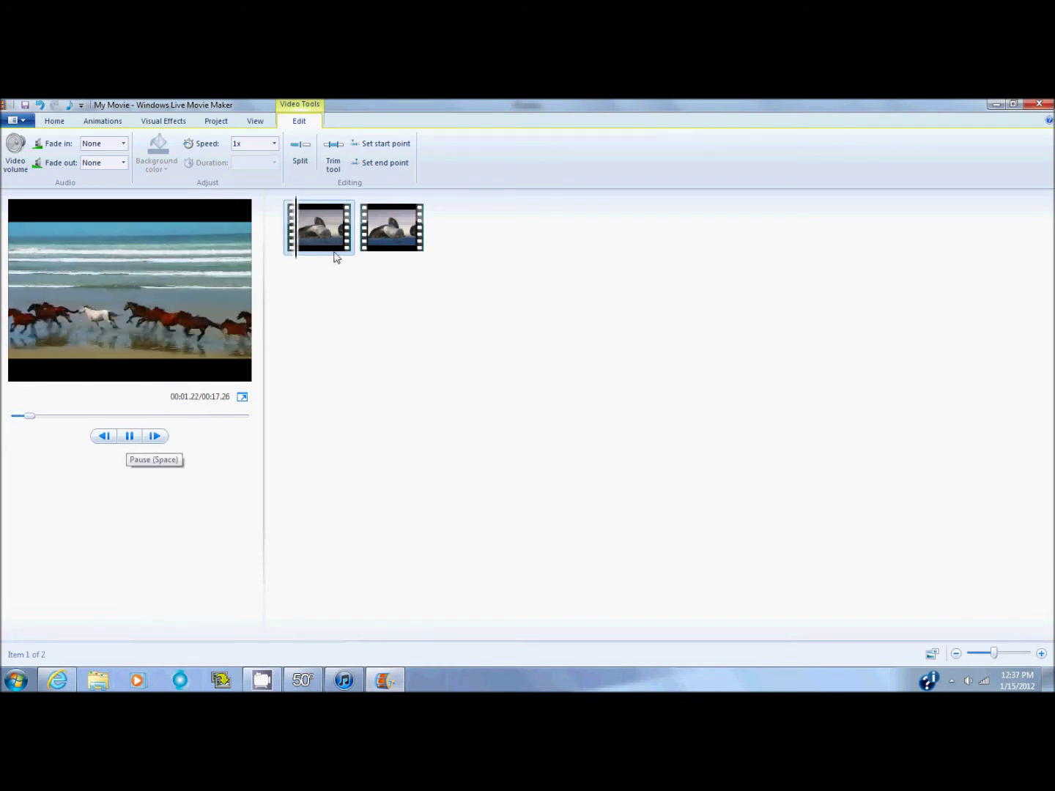
{"action": "left_click", "coordinate": [134, 416]}
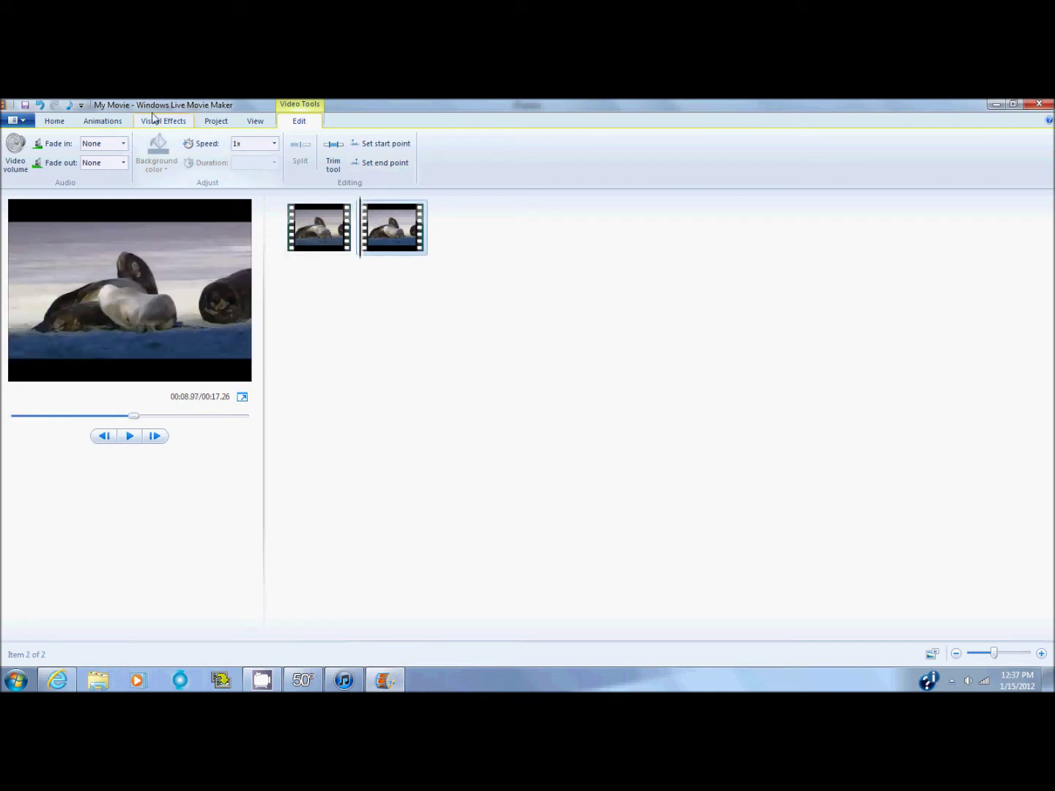
Step: Give clip 2 the 1.50-second Filled V up transition and preview where the clips meet
{"action": "left_click", "coordinate": [103, 121]}
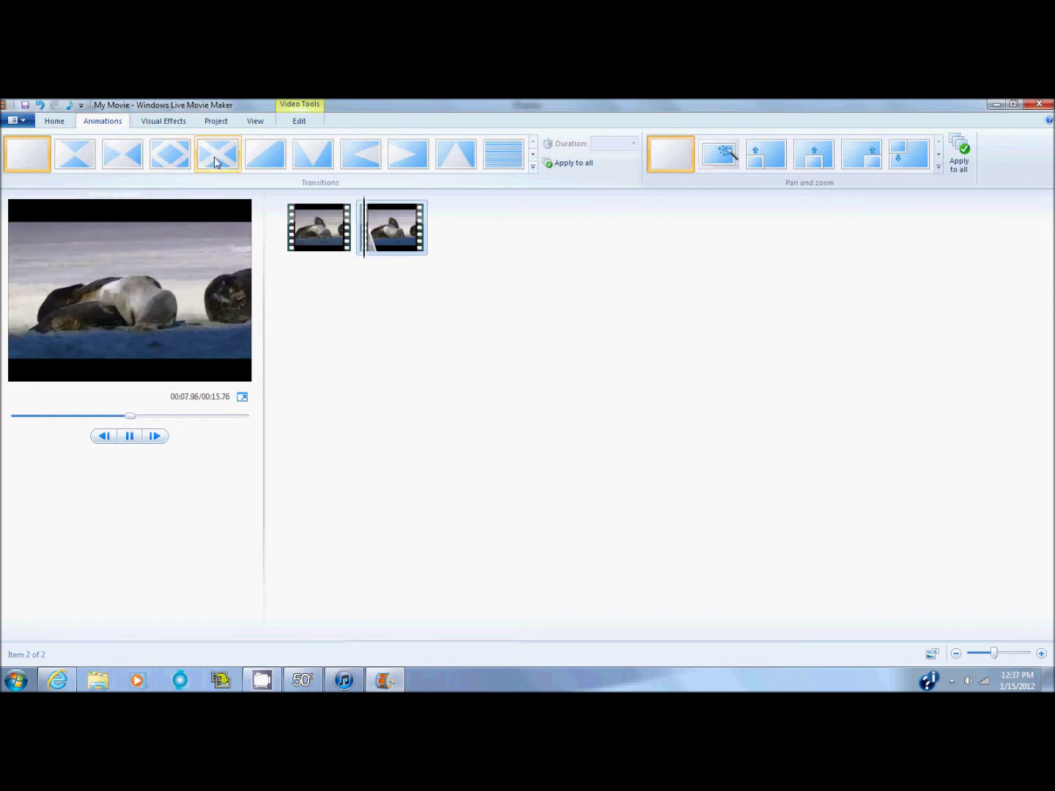
{"action": "left_click", "coordinate": [532, 168]}
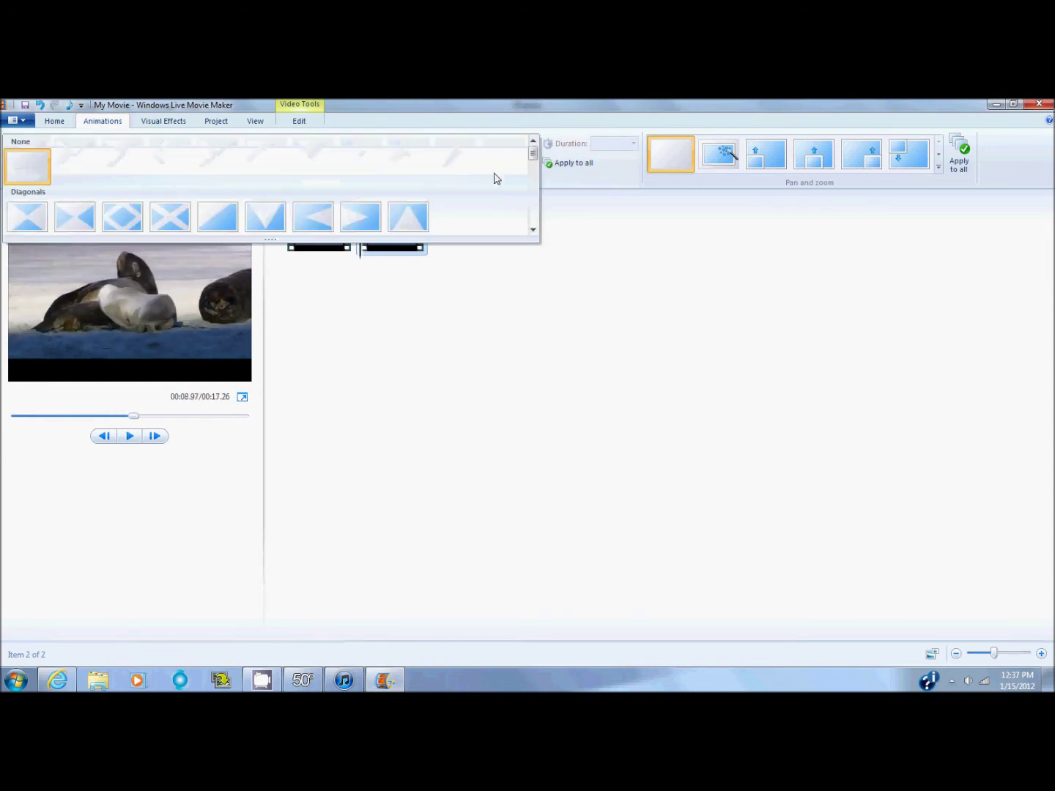
{"action": "left_click", "coordinate": [410, 217]}
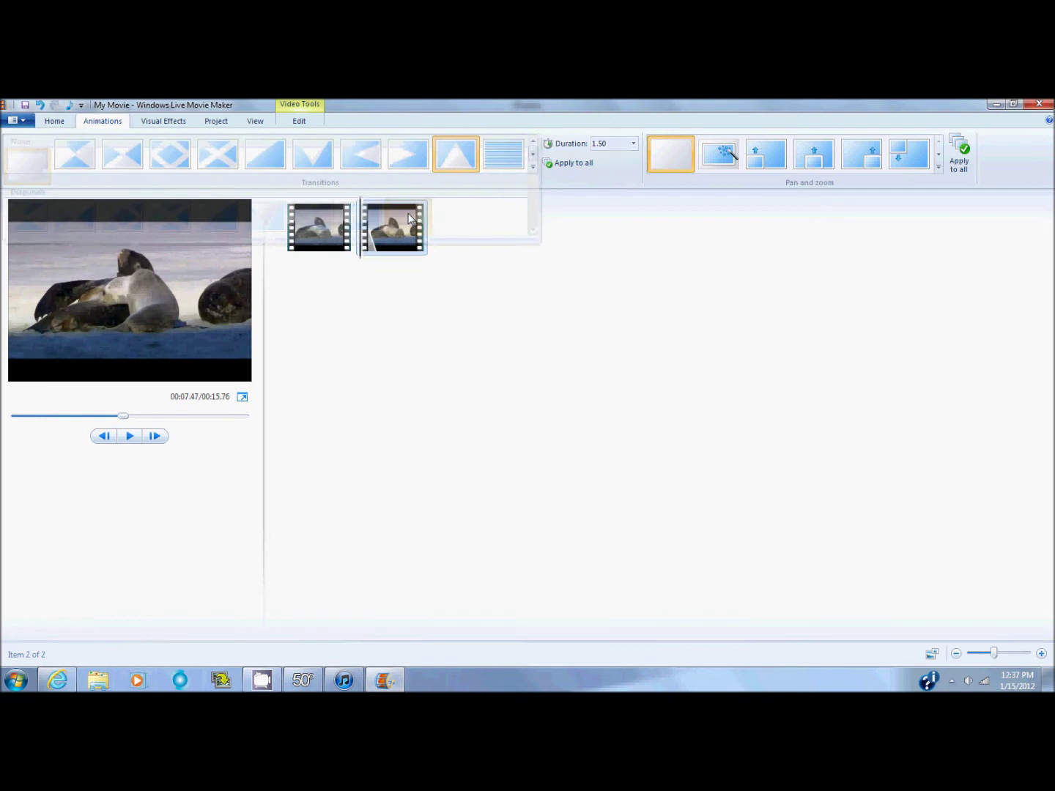
{"action": "left_click", "coordinate": [339, 252]}
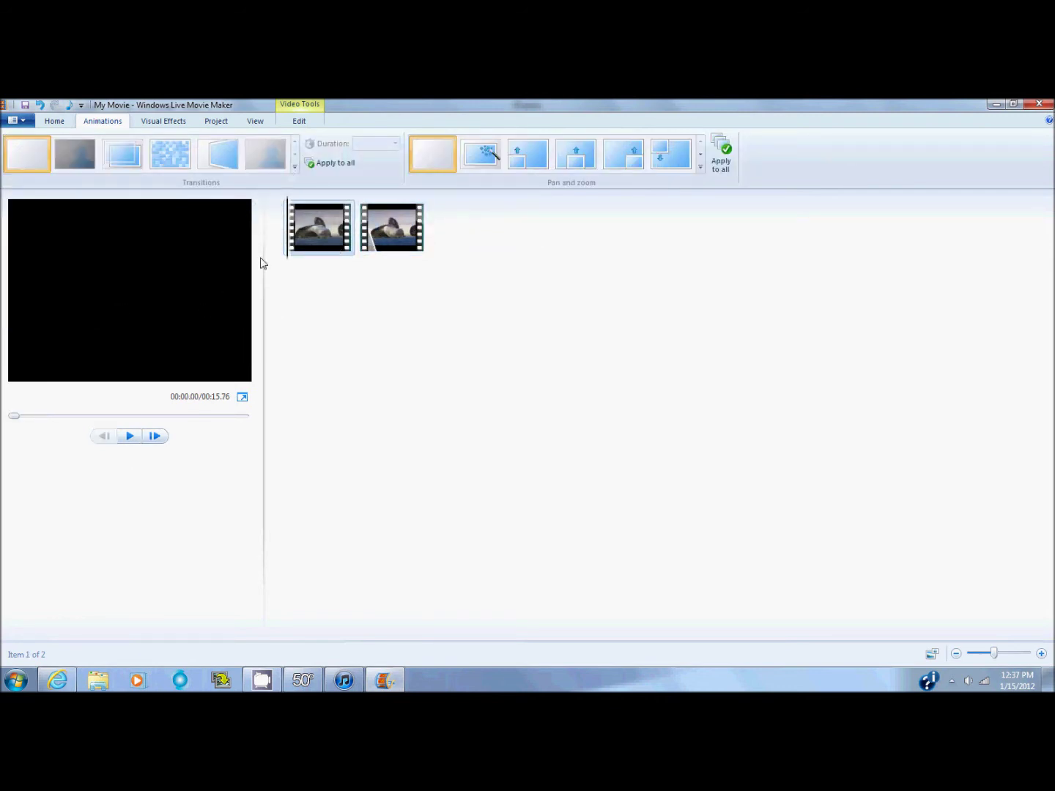
{"action": "left_click", "coordinate": [130, 437]}
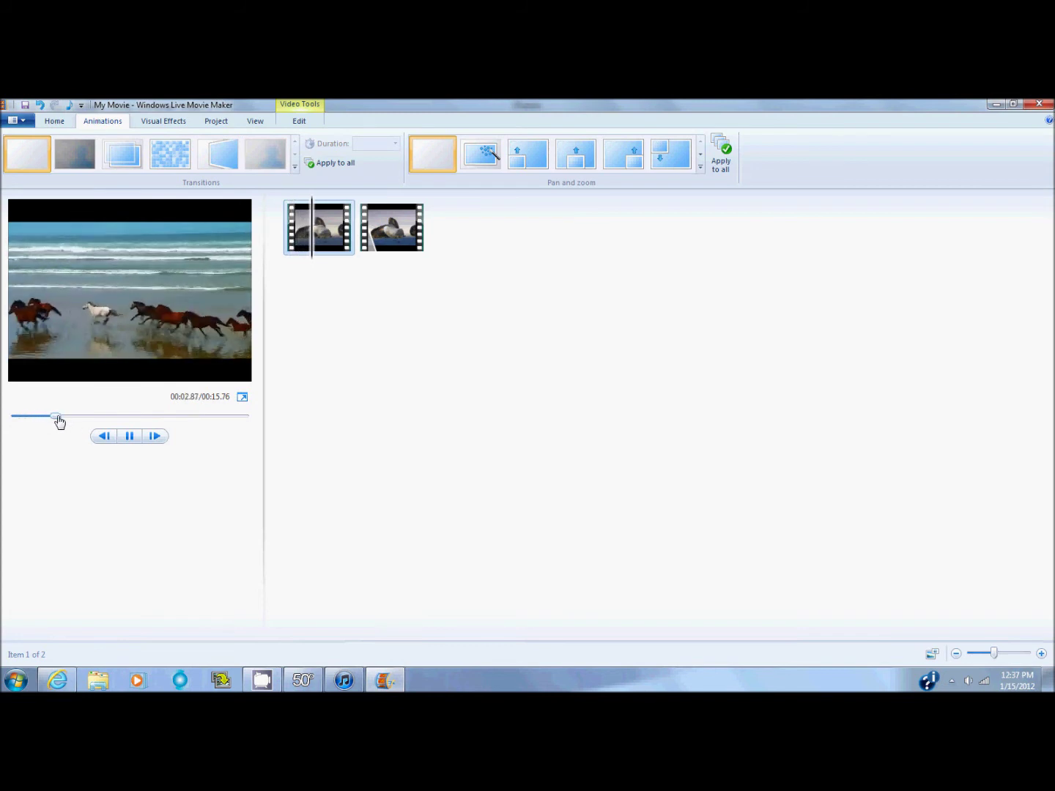
{"action": "left_click", "coordinate": [80, 418]}
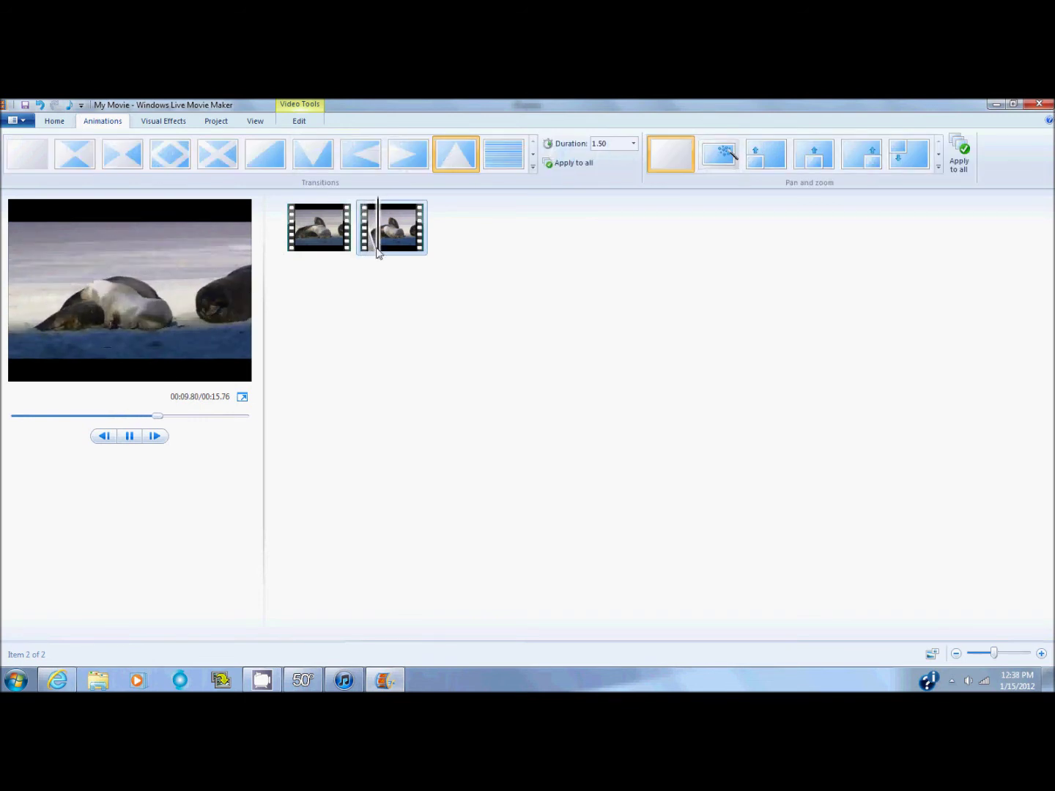
{"action": "left_click", "coordinate": [348, 244]}
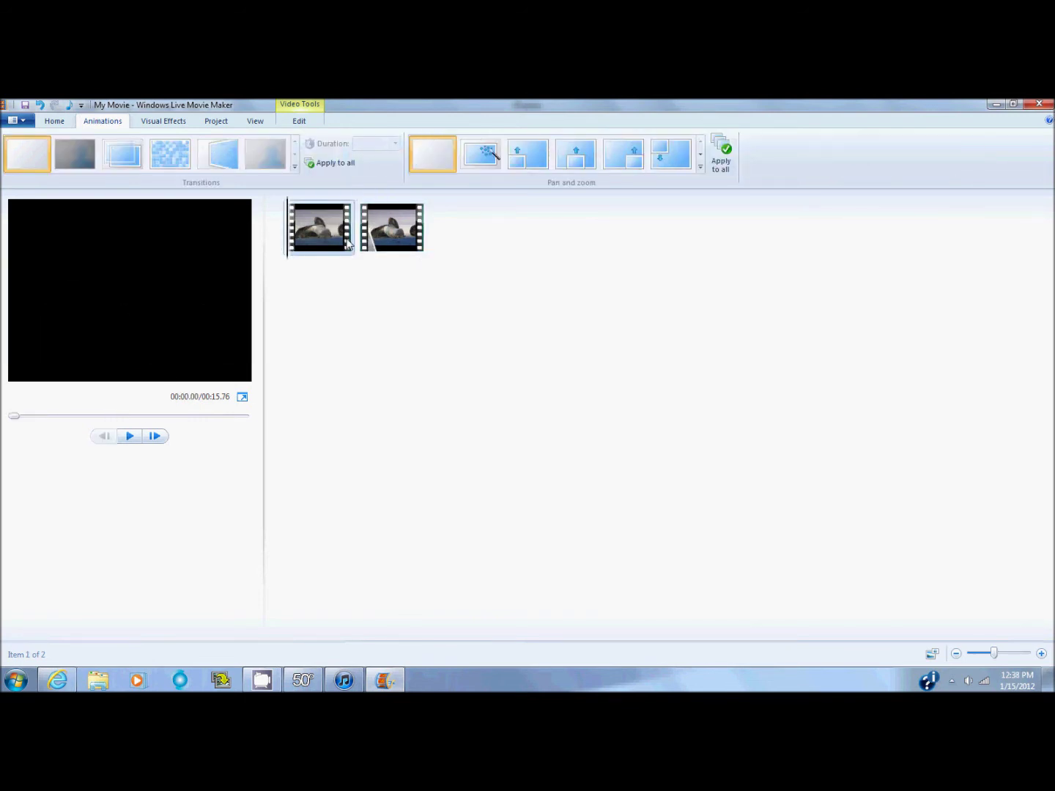
{"action": "left_click", "coordinate": [130, 443]}
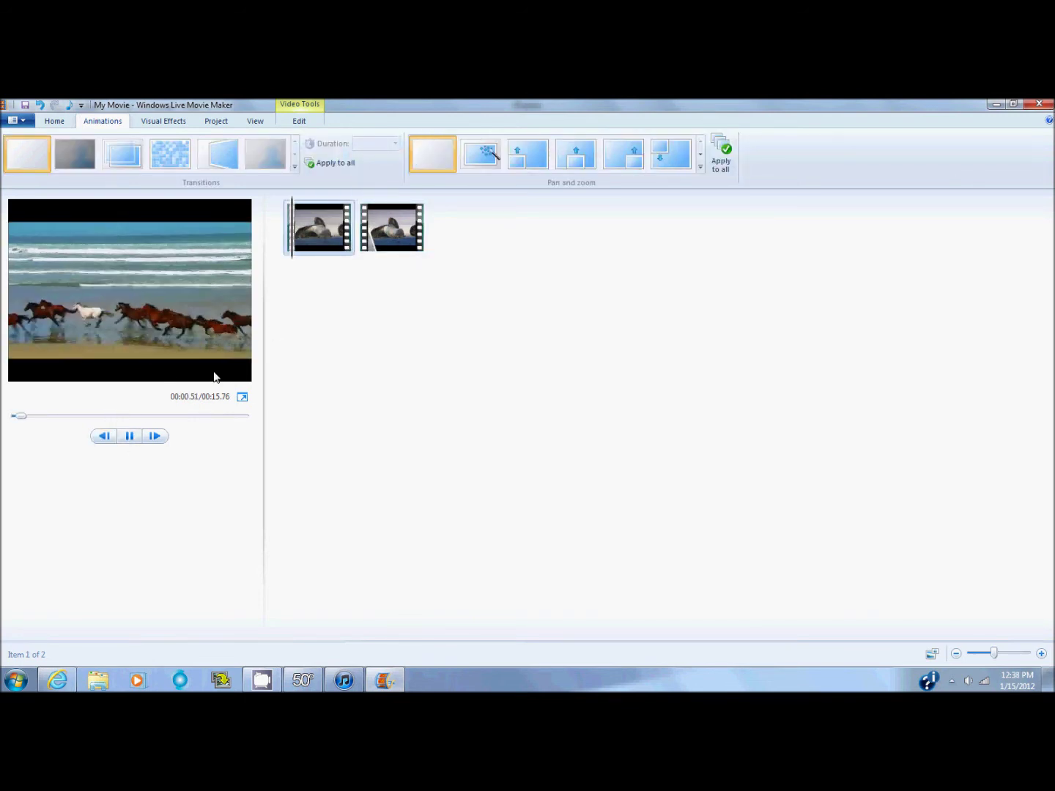
Step: Remove the second clip and play the remaining footage up to the horses-to-birds scene change
{"action": "right_click", "coordinate": [374, 240]}
{"action": "left_click", "coordinate": [301, 318]}
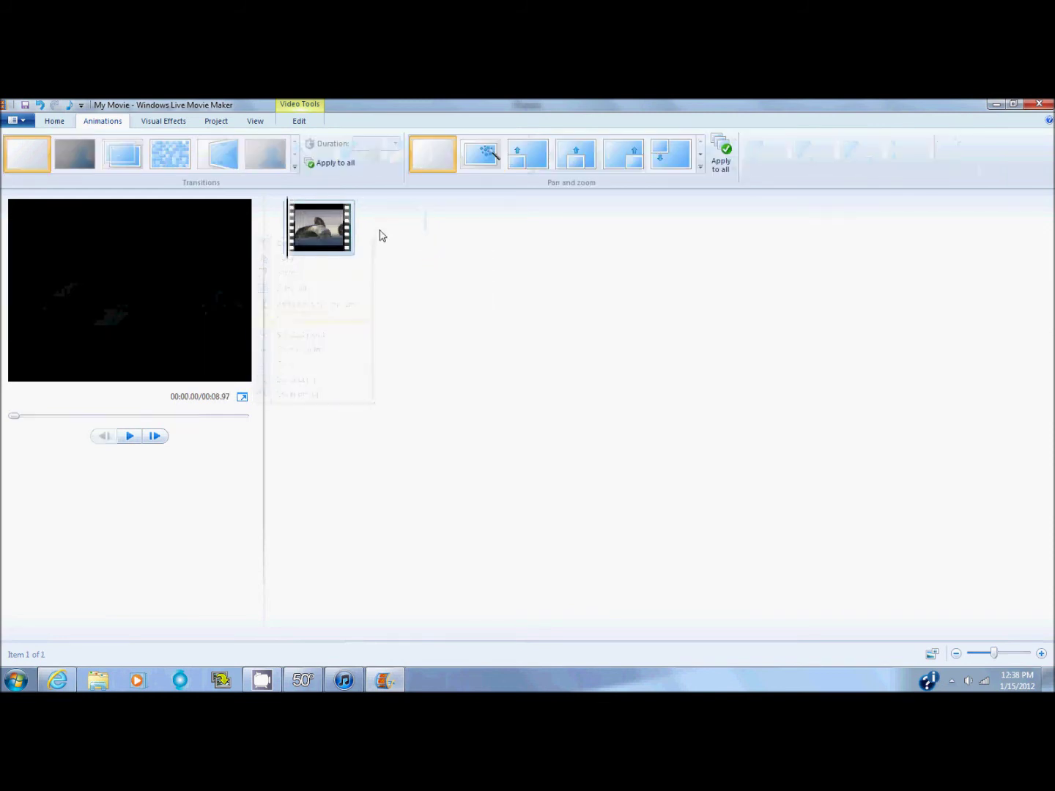
{"action": "left_click", "coordinate": [140, 437]}
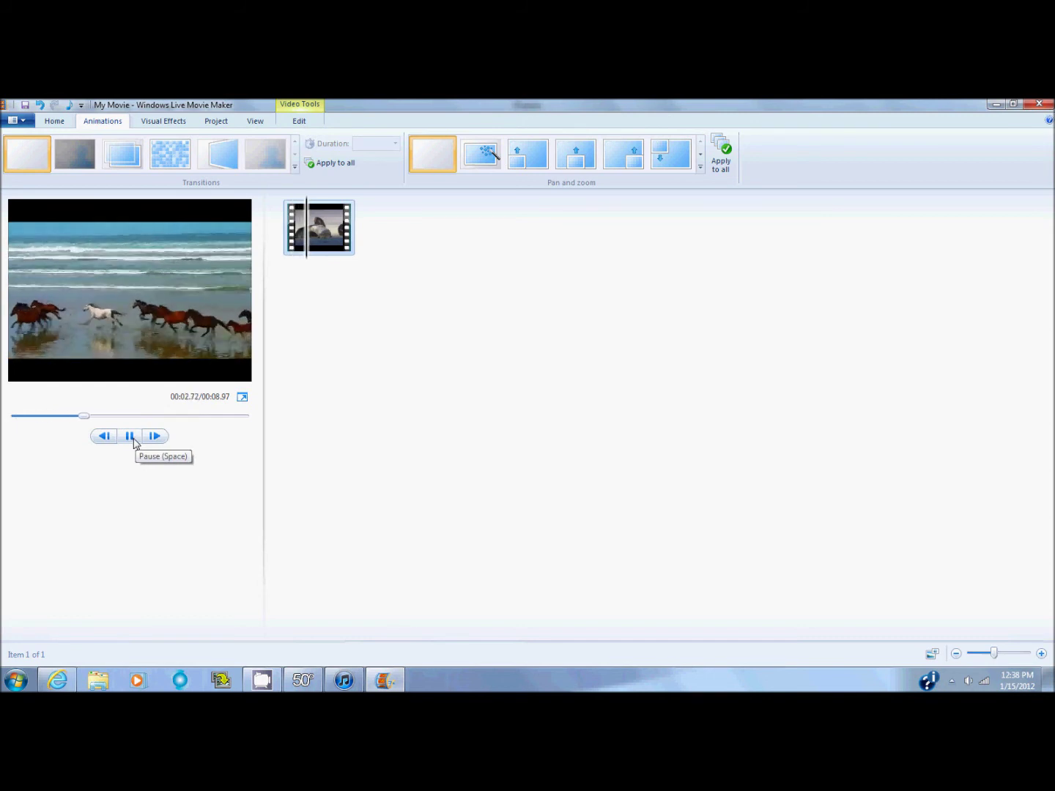
{"action": "left_click", "coordinate": [128, 438]}
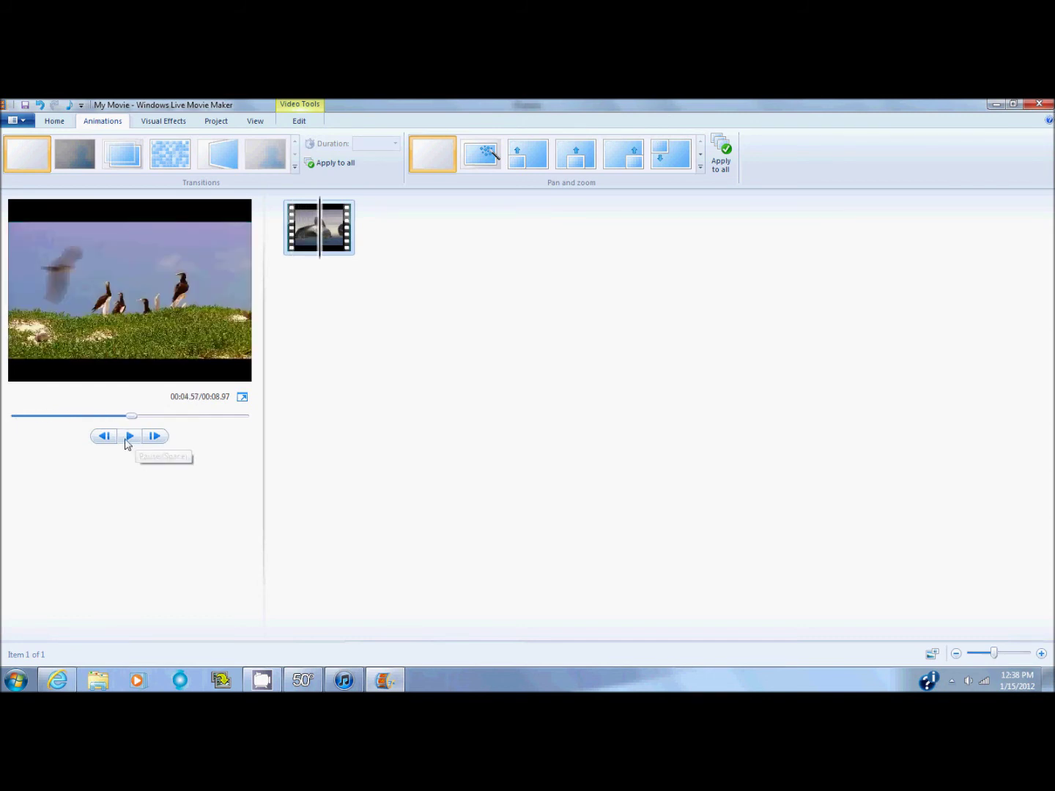
Step: Step frame by frame to the first birds frame and split the clip there
{"action": "left_click", "coordinate": [104, 436]}
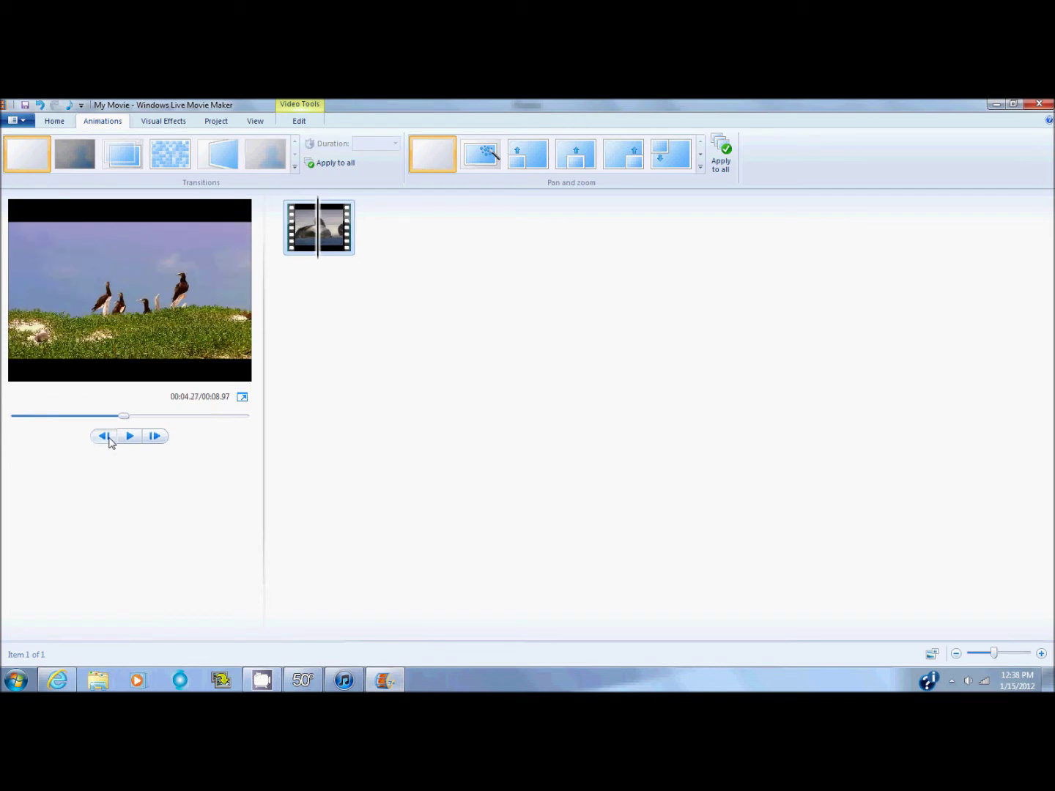
{"action": "left_click", "coordinate": [107, 437]}
{"action": "left_click", "coordinate": [107, 437]}
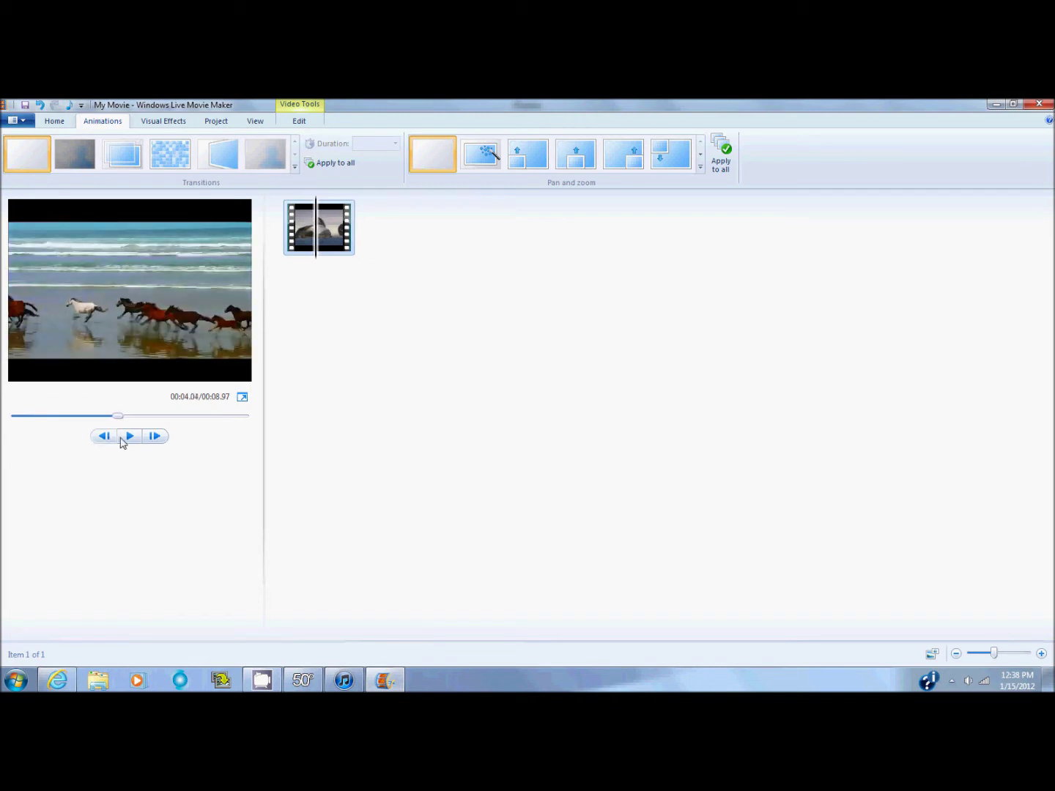
{"action": "left_click", "coordinate": [154, 436]}
{"action": "left_click", "coordinate": [154, 436]}
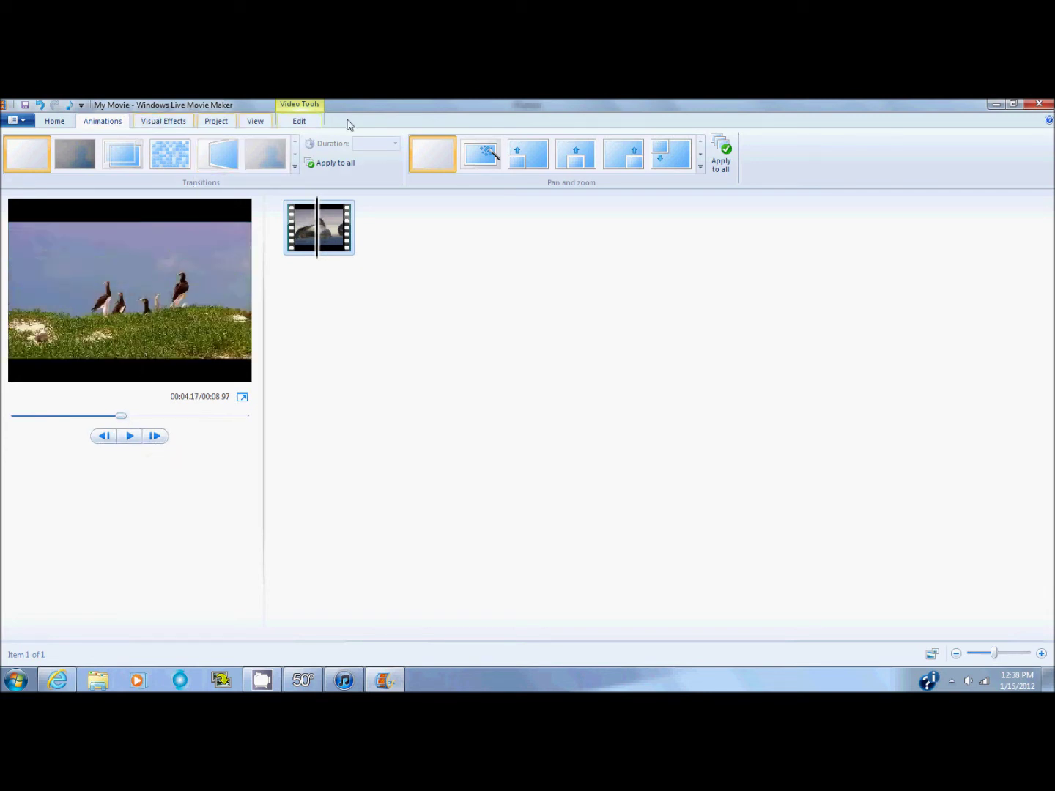
{"action": "left_click", "coordinate": [299, 119]}
{"action": "left_click", "coordinate": [300, 145]}
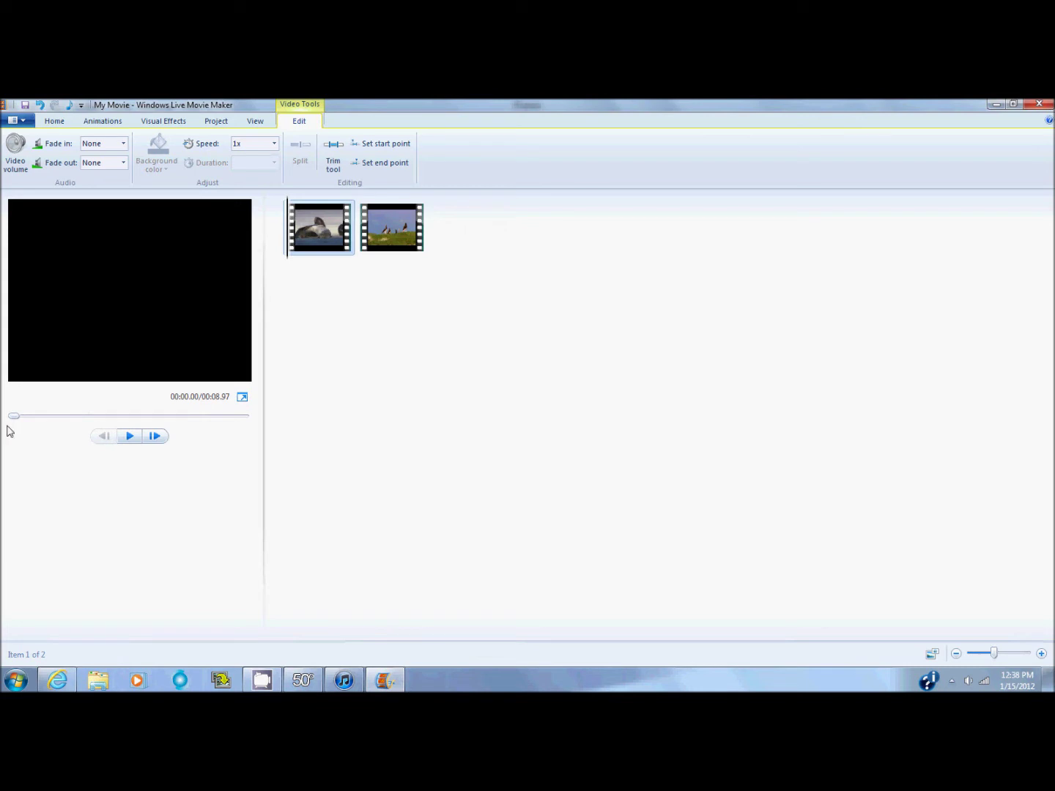
{"action": "left_click_drag", "start_coordinate": [14, 416], "coordinate": [111, 422]}
Step: Apply a Page curl top-left transition to the birds clip and preview the movie from the first clip
{"action": "left_click", "coordinate": [128, 436]}
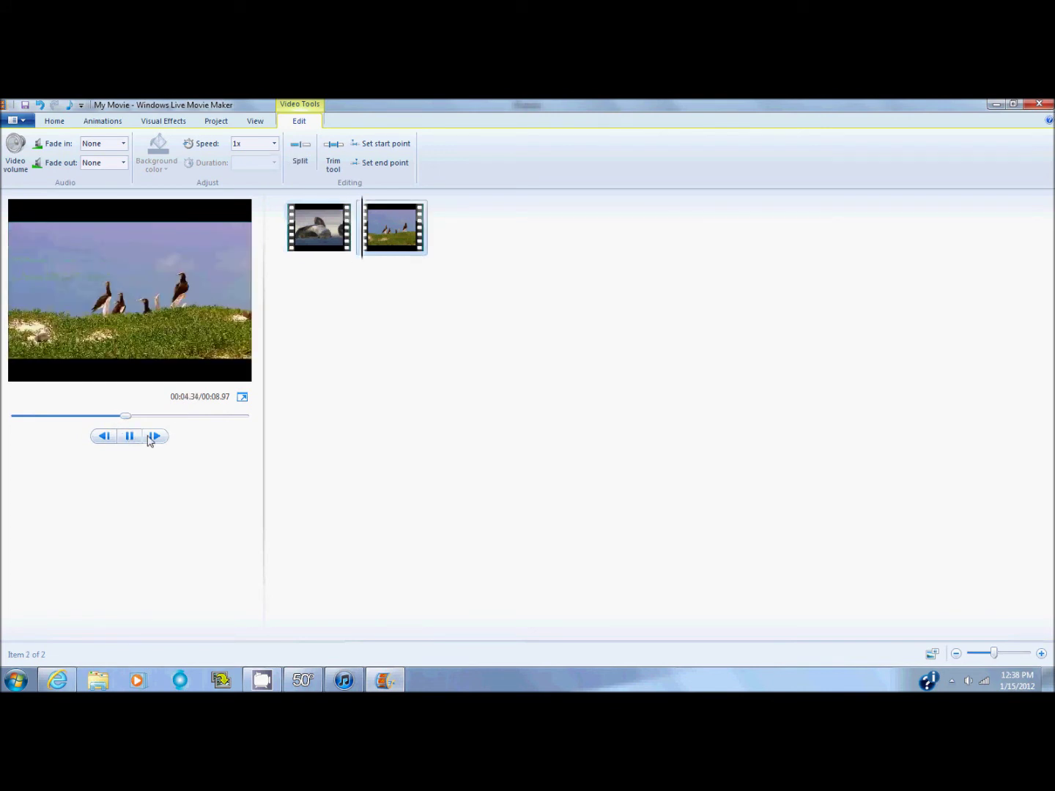
{"action": "left_click", "coordinate": [339, 230]}
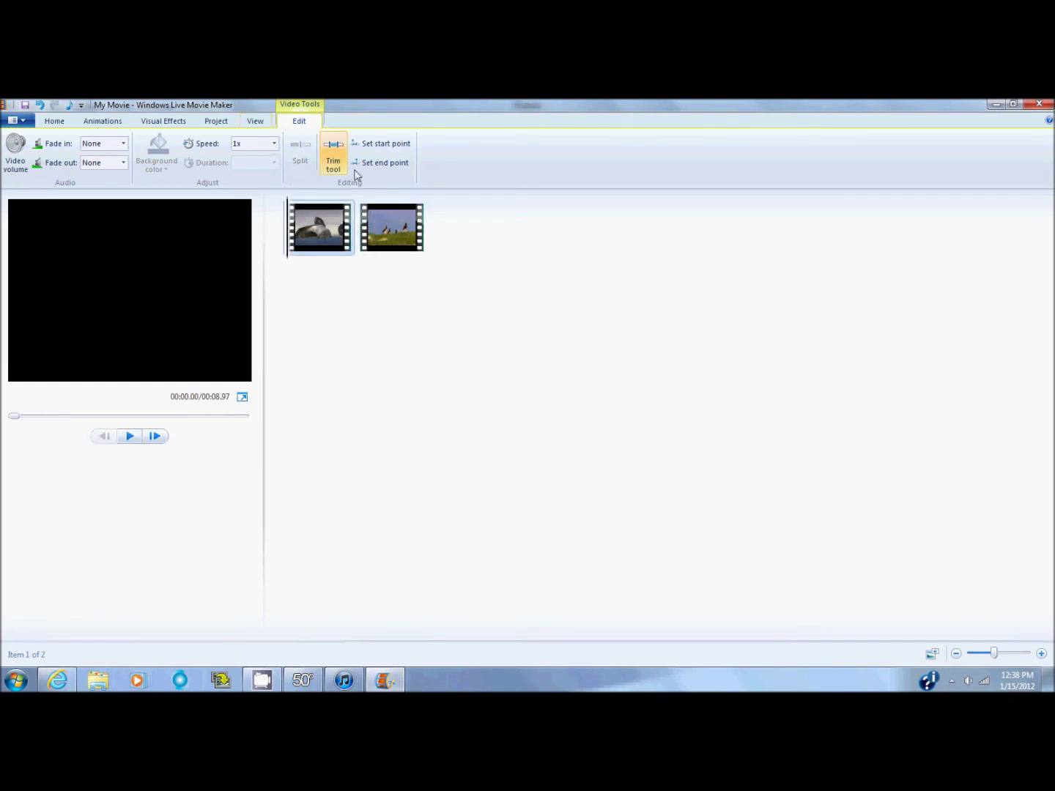
{"action": "left_click", "coordinate": [368, 230]}
{"action": "left_click", "coordinate": [103, 122]}
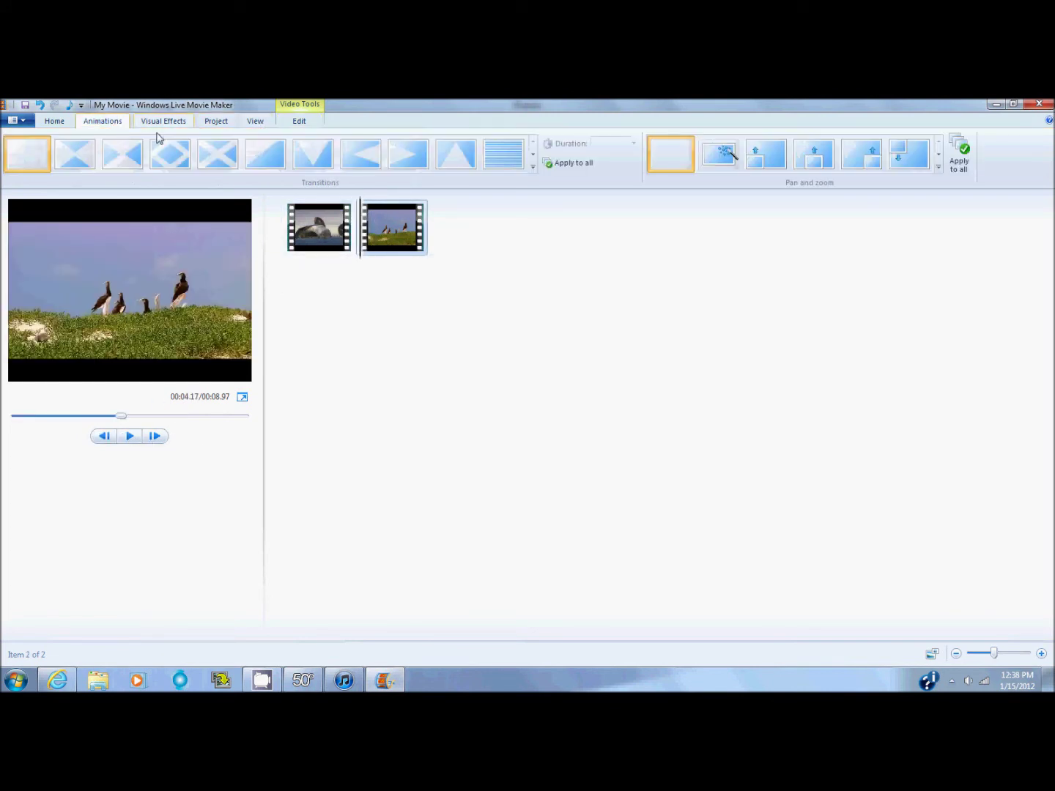
{"action": "left_click", "coordinate": [532, 167]}
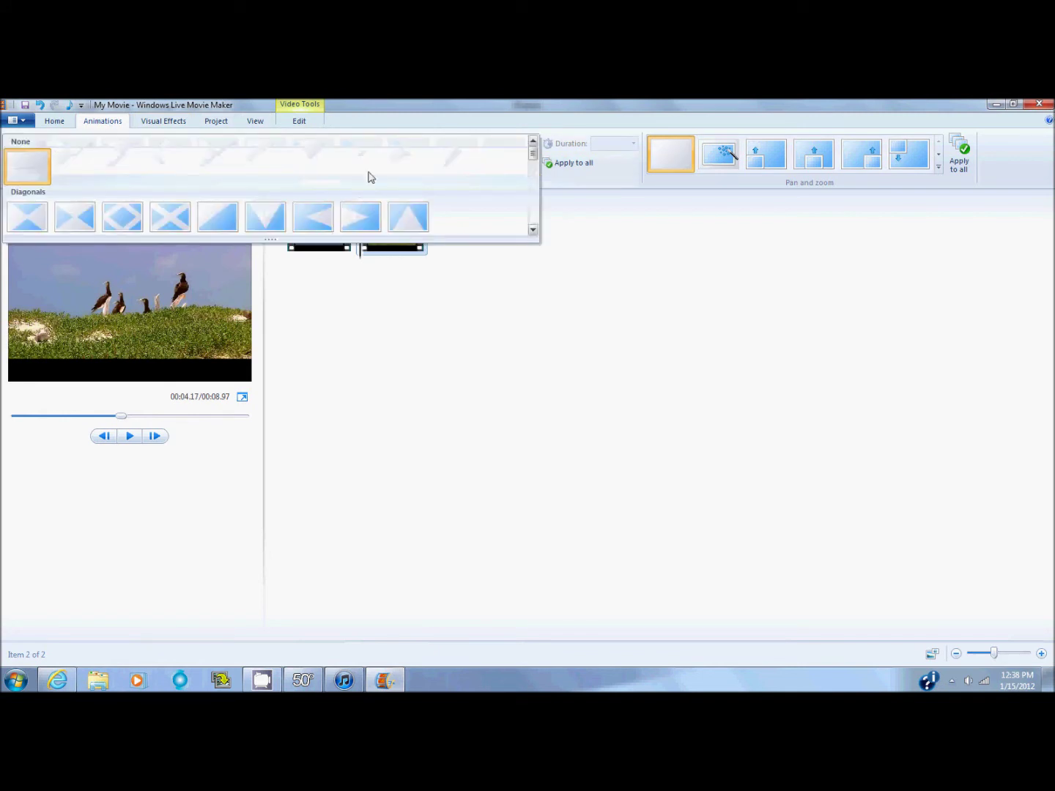
{"action": "scroll", "coordinate": [315, 194], "scroll_direction": "down", "scroll_amount": 5}
{"action": "scroll", "coordinate": [322, 188], "scroll_direction": "down", "scroll_amount": 2}
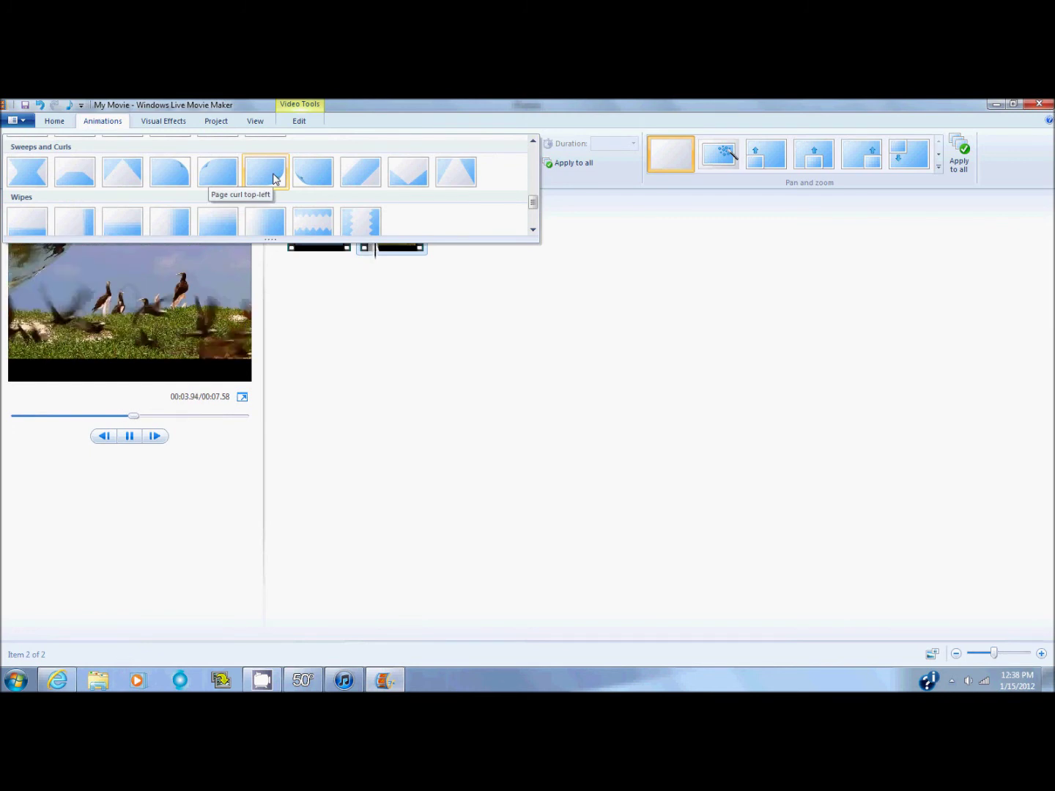
{"action": "left_click", "coordinate": [272, 178]}
{"action": "left_click", "coordinate": [327, 249]}
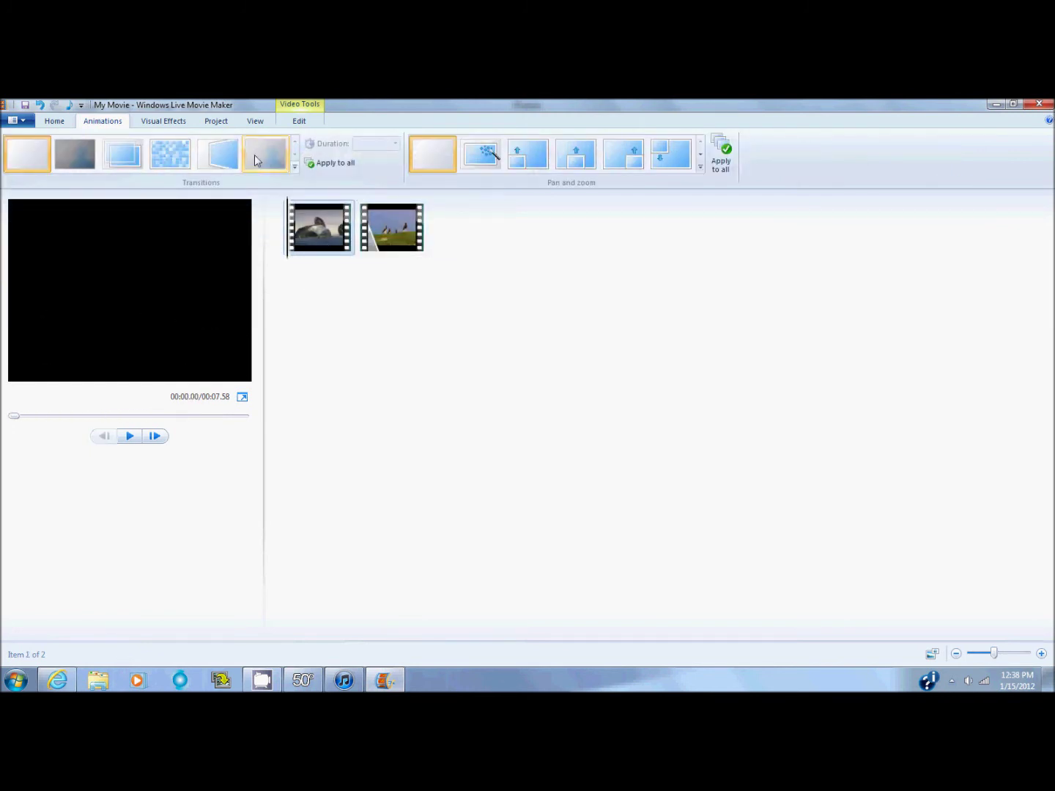
{"action": "left_click", "coordinate": [131, 436]}
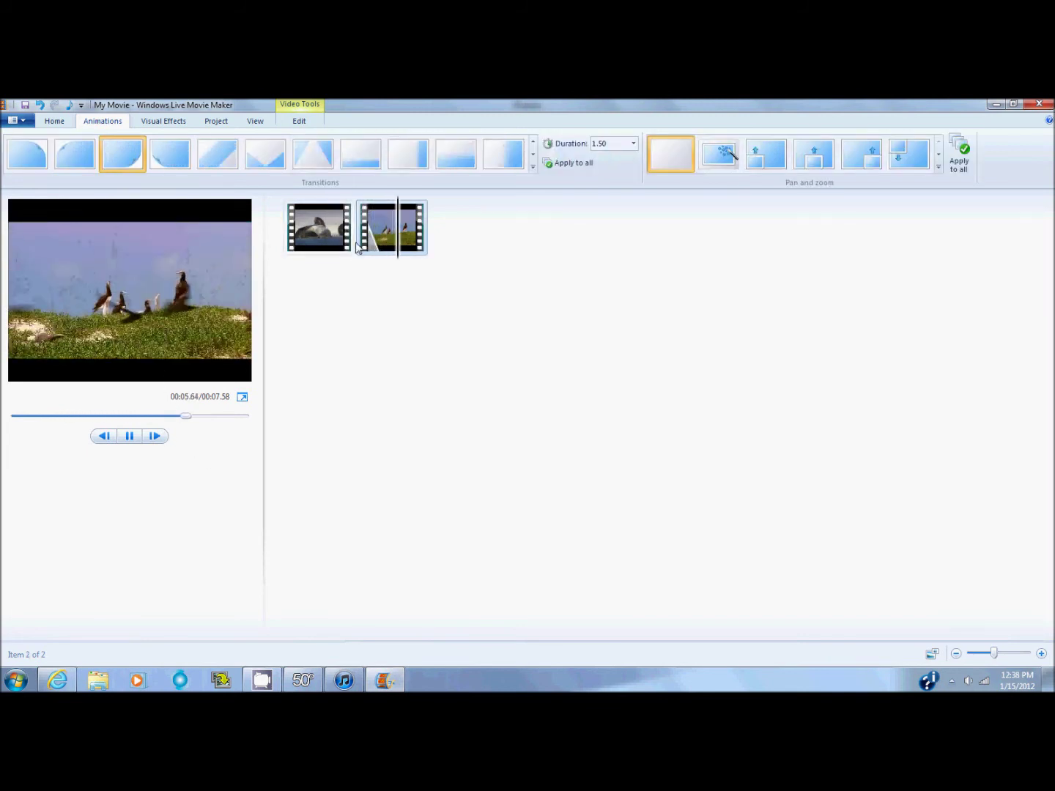
Step: Add a caption to the first clip and move its text box to the middle of the frame
{"action": "left_click", "coordinate": [54, 120]}
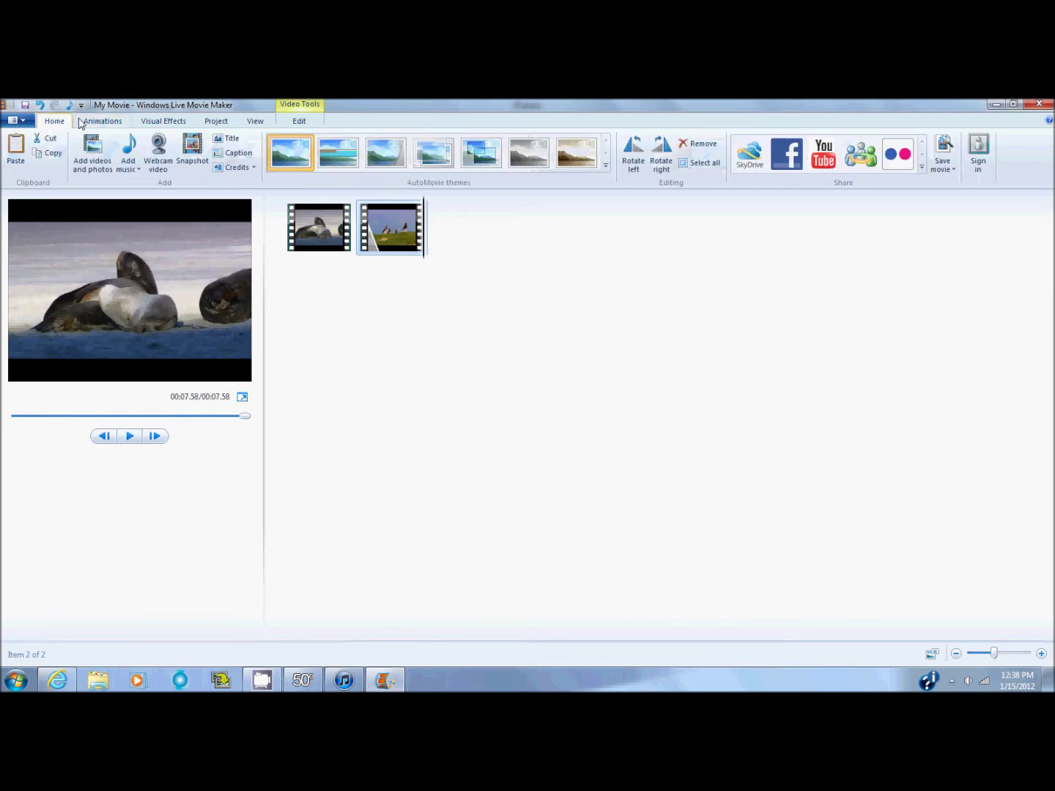
{"action": "left_click", "coordinate": [345, 247]}
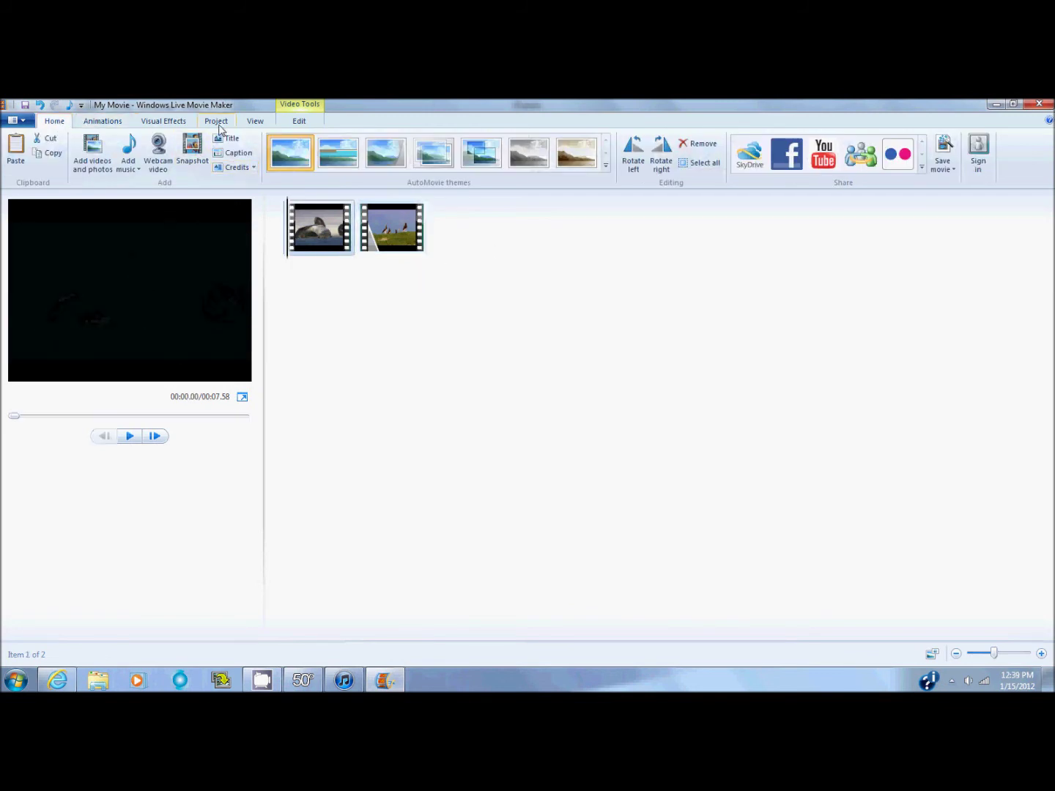
{"action": "left_click", "coordinate": [235, 153]}
{"action": "left_click_drag", "start_coordinate": [177, 341], "coordinate": [169, 256]}
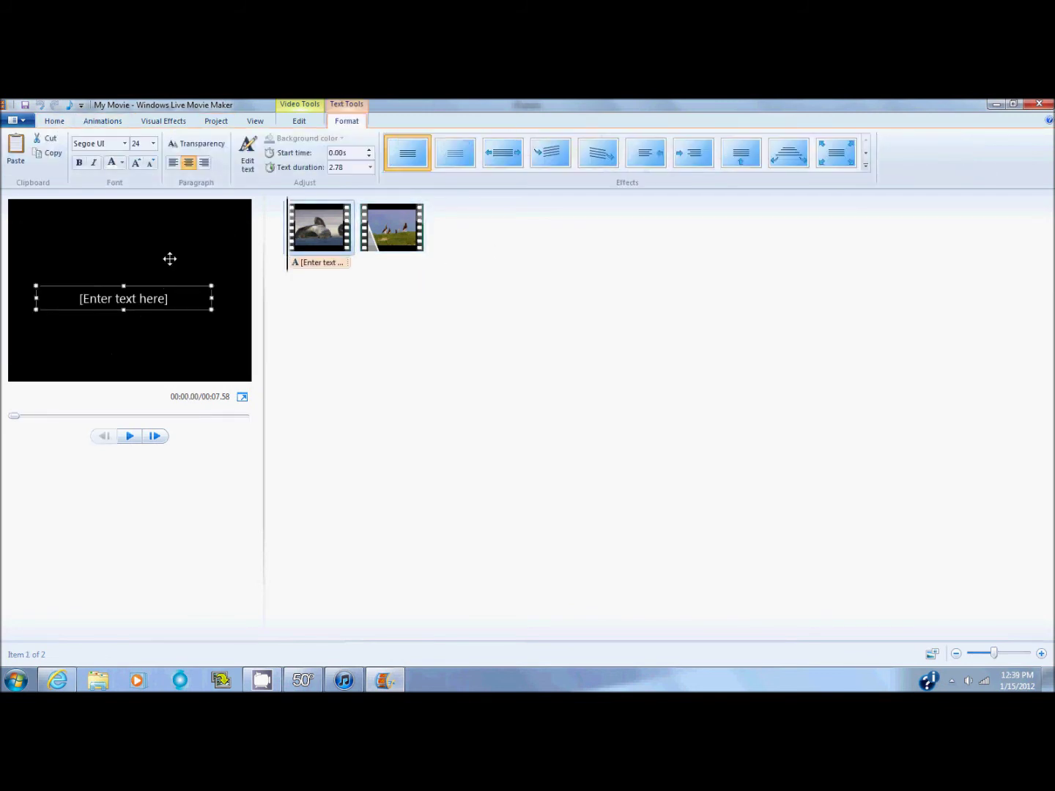
{"action": "left_click", "coordinate": [130, 435]}
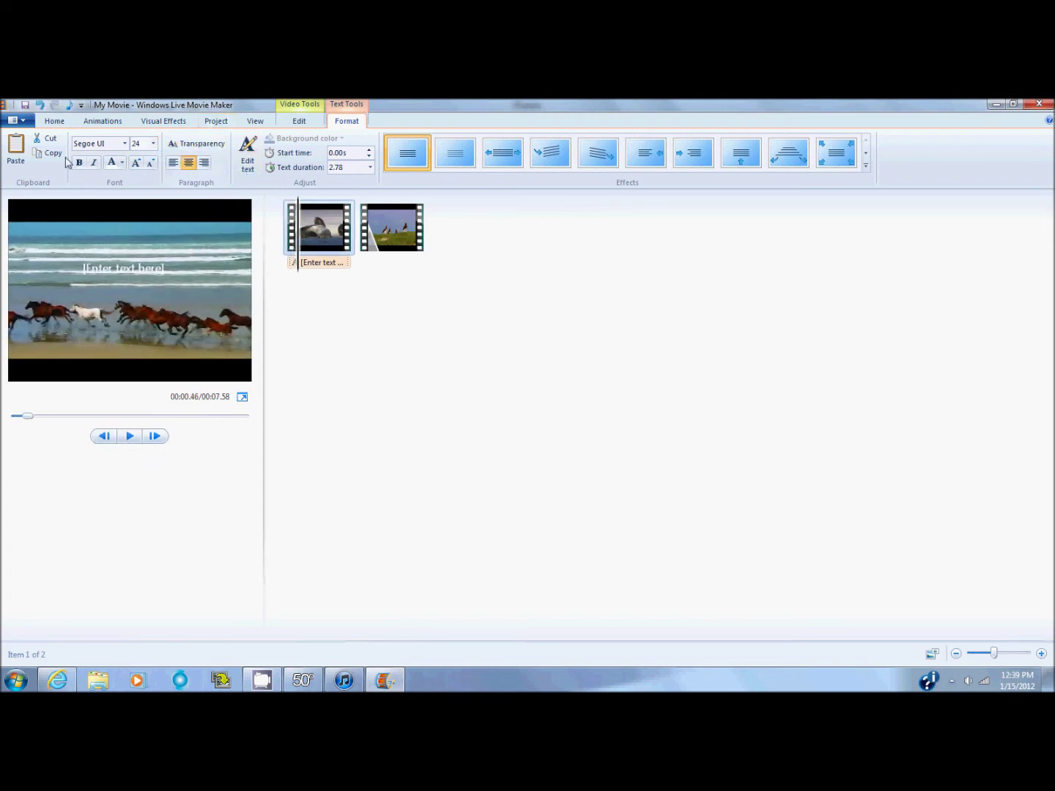
{"action": "left_click", "coordinate": [50, 120]}
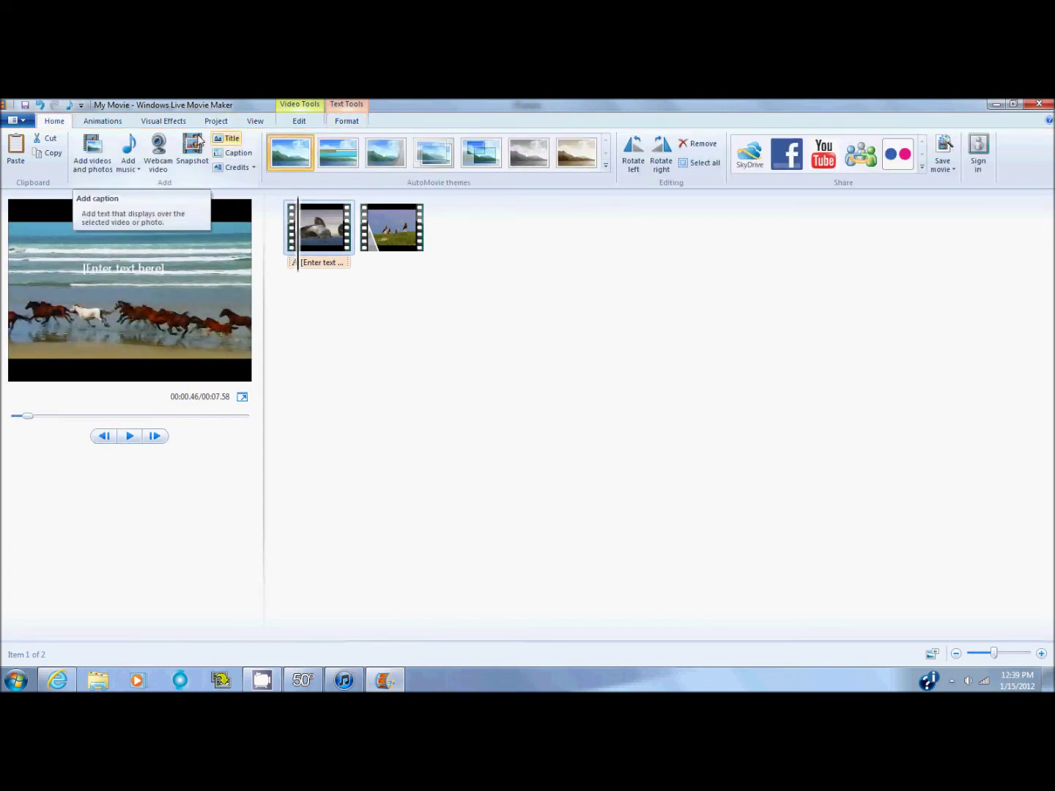
{"action": "left_click", "coordinate": [105, 121]}
{"action": "left_click", "coordinate": [56, 121]}
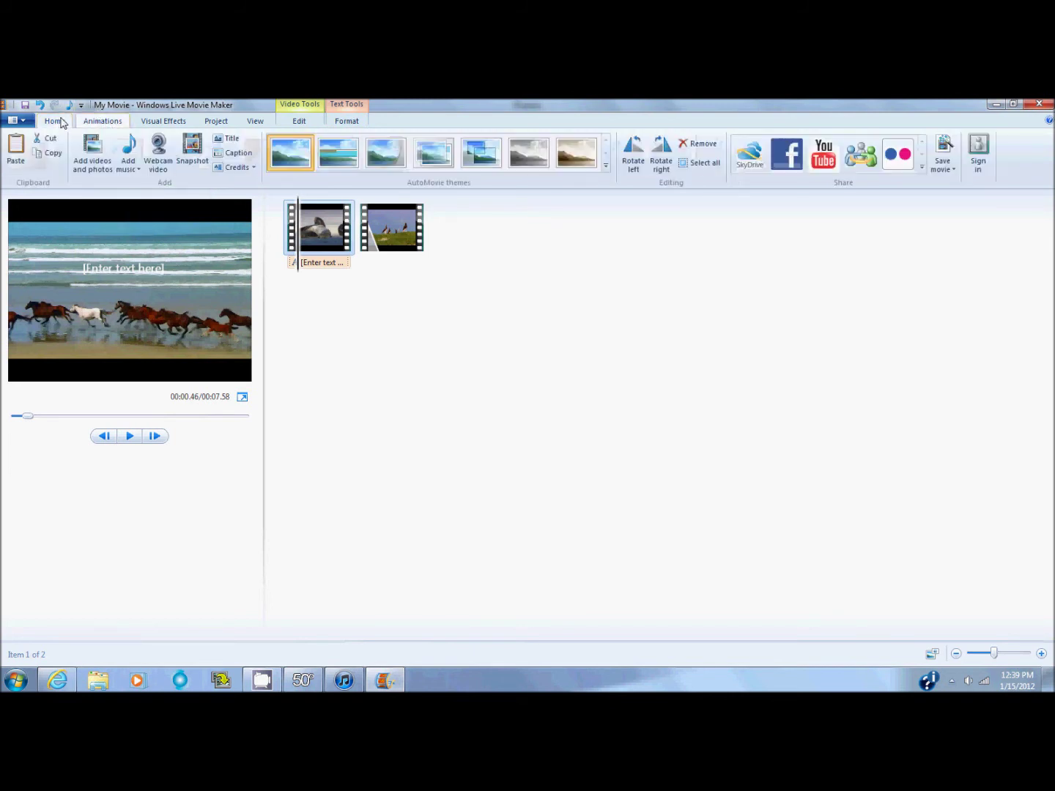
Step: Replace the placeholder caption with 'Horses' and position it over the horses
{"action": "left_click", "coordinate": [344, 119]}
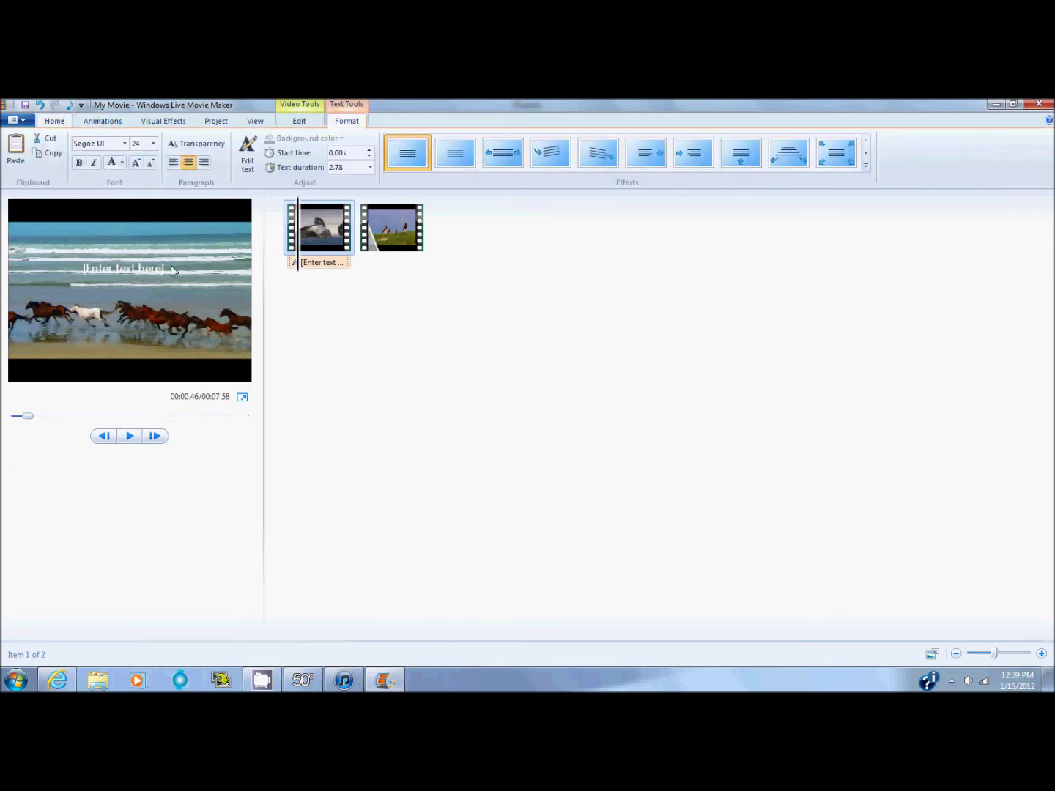
{"action": "left_click_drag", "start_coordinate": [129, 255], "coordinate": [85, 294]}
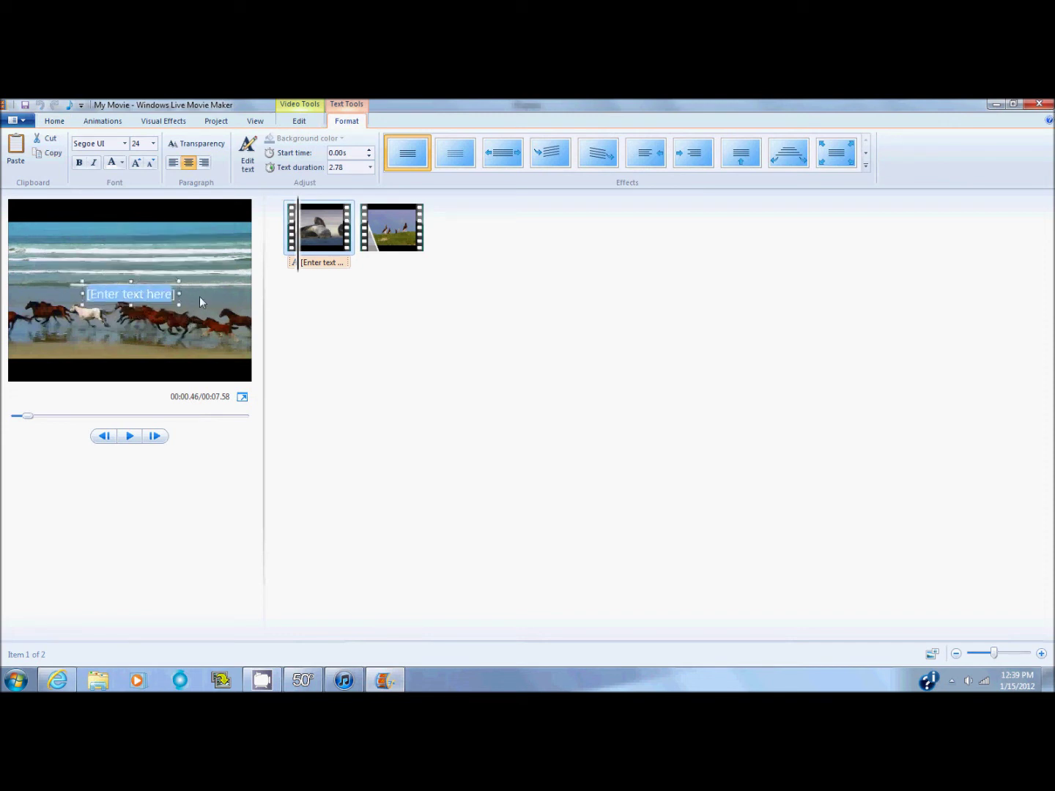
{"action": "key", "text": "Delete"}
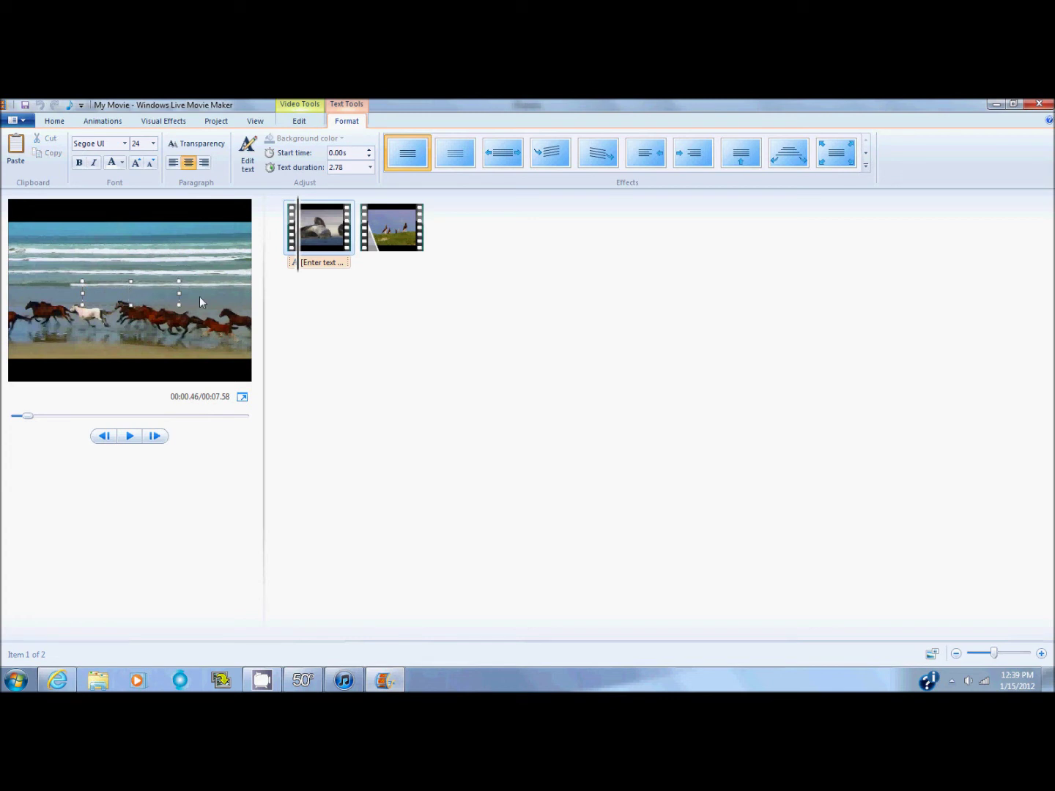
{"action": "type", "text": "Horses"}
{"action": "left_click", "coordinate": [183, 298]}
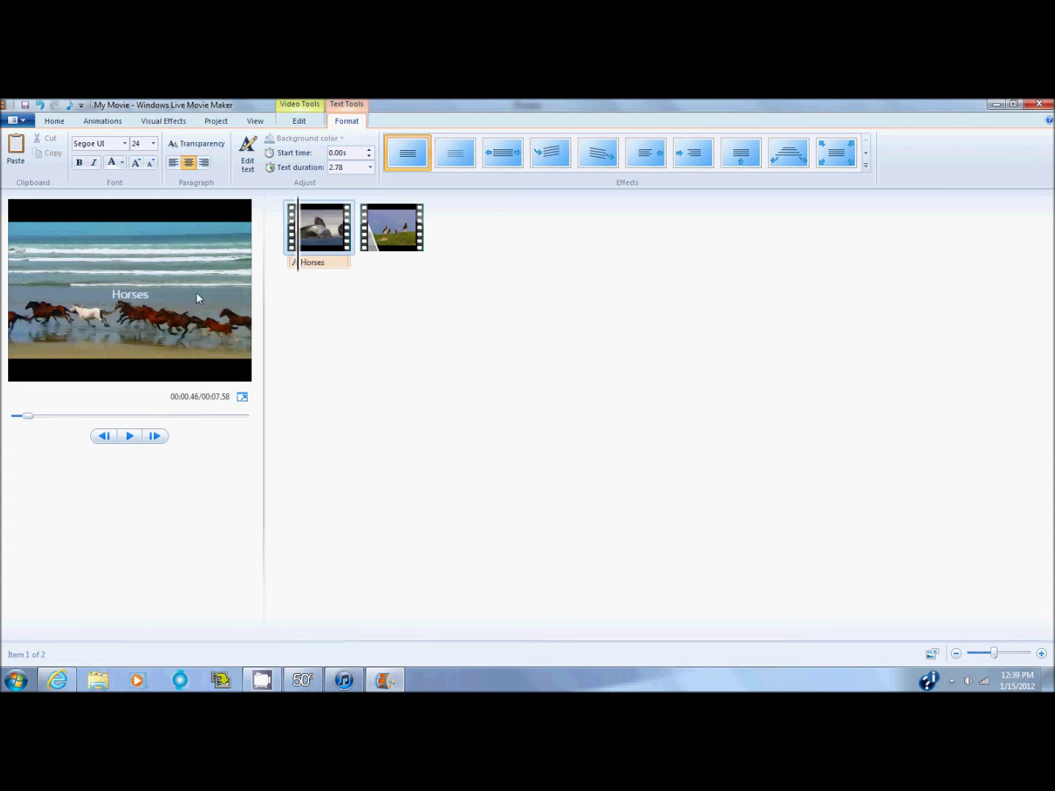
{"action": "left_click", "coordinate": [146, 298]}
{"action": "left_click_drag", "start_coordinate": [150, 296], "coordinate": [149, 298]}
{"action": "key", "text": "ctrl+a"}
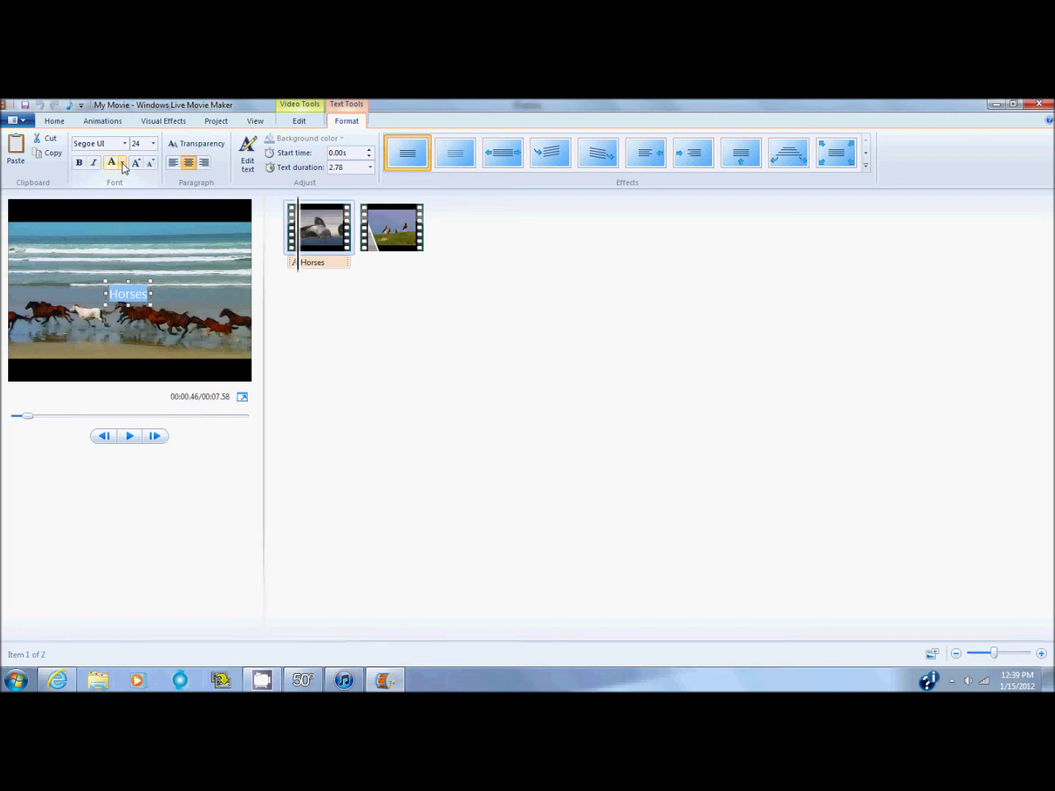
Step: Colour the Horses caption text purple, after briefly trying black
{"action": "left_click", "coordinate": [170, 273]}
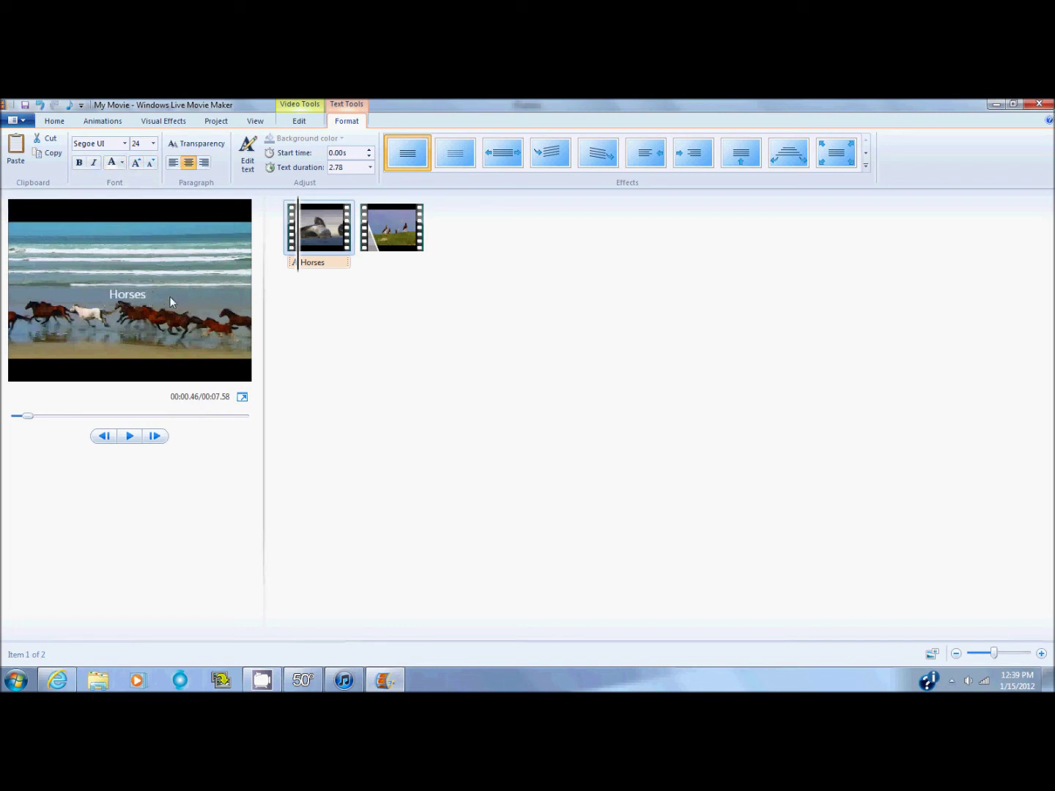
{"action": "left_click", "coordinate": [158, 295]}
{"action": "left_click_drag", "start_coordinate": [145, 293], "coordinate": [116, 293]}
{"action": "left_click", "coordinate": [157, 294]}
{"action": "left_click_drag", "start_coordinate": [148, 294], "coordinate": [107, 294]}
{"action": "left_click", "coordinate": [122, 163]}
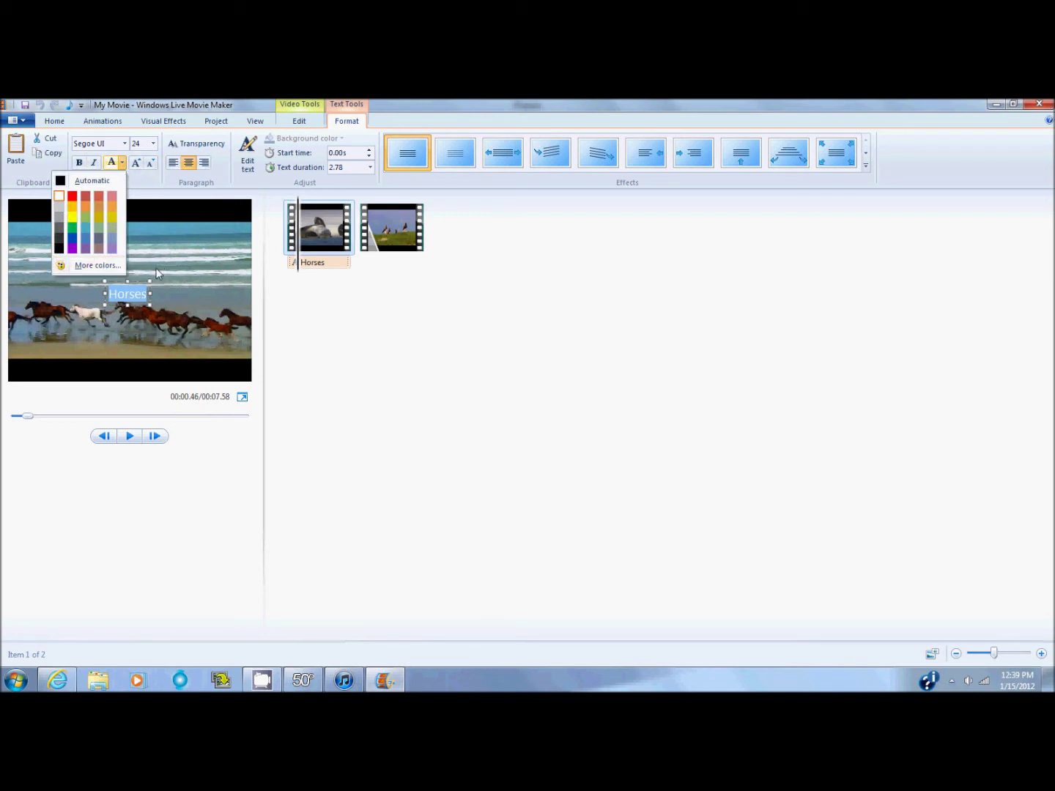
{"action": "left_click", "coordinate": [59, 248]}
{"action": "left_click", "coordinate": [220, 279]}
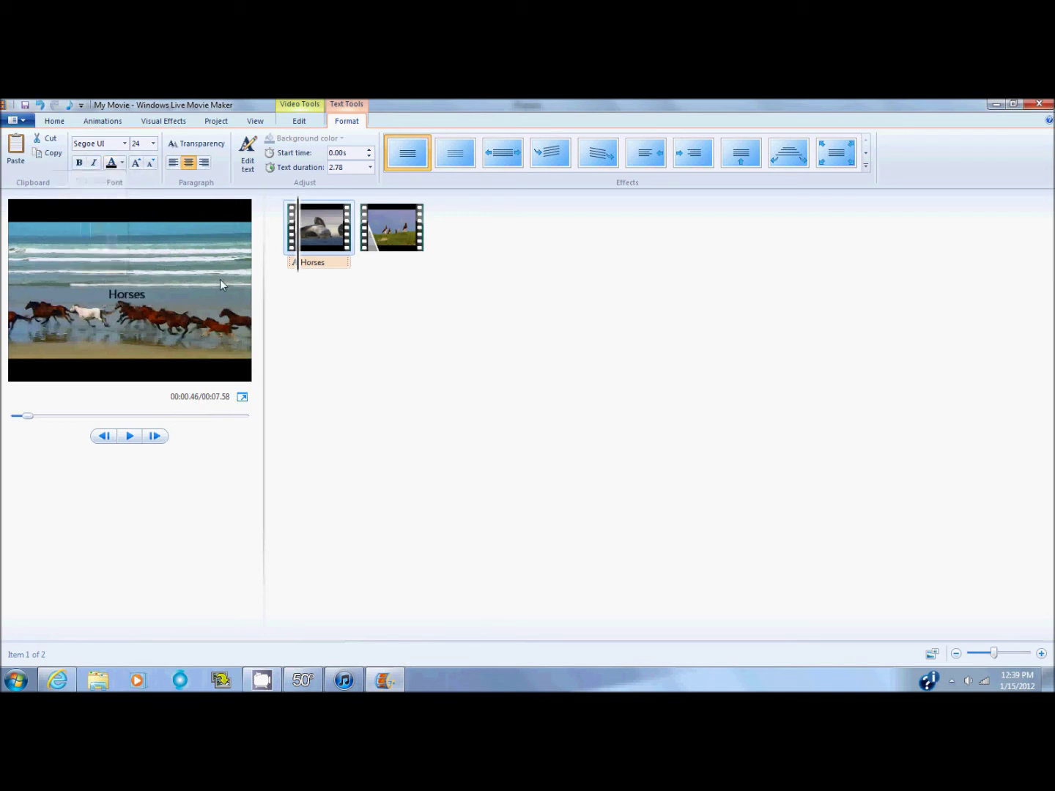
{"action": "double_click", "coordinate": [130, 295]}
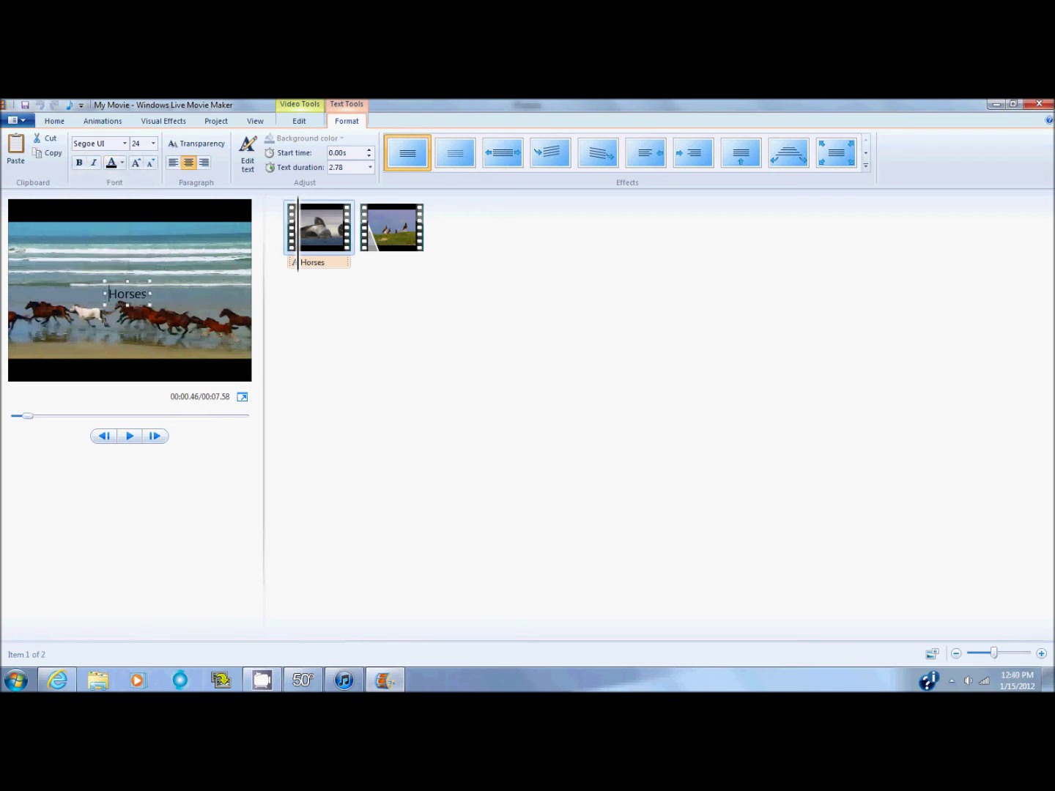
{"action": "left_click", "coordinate": [123, 163]}
{"action": "left_click", "coordinate": [78, 255]}
Step: Try Bold and Italic on the caption text, then turn Bold back off
{"action": "left_click", "coordinate": [147, 296]}
{"action": "left_click_drag", "start_coordinate": [147, 294], "coordinate": [108, 294]}
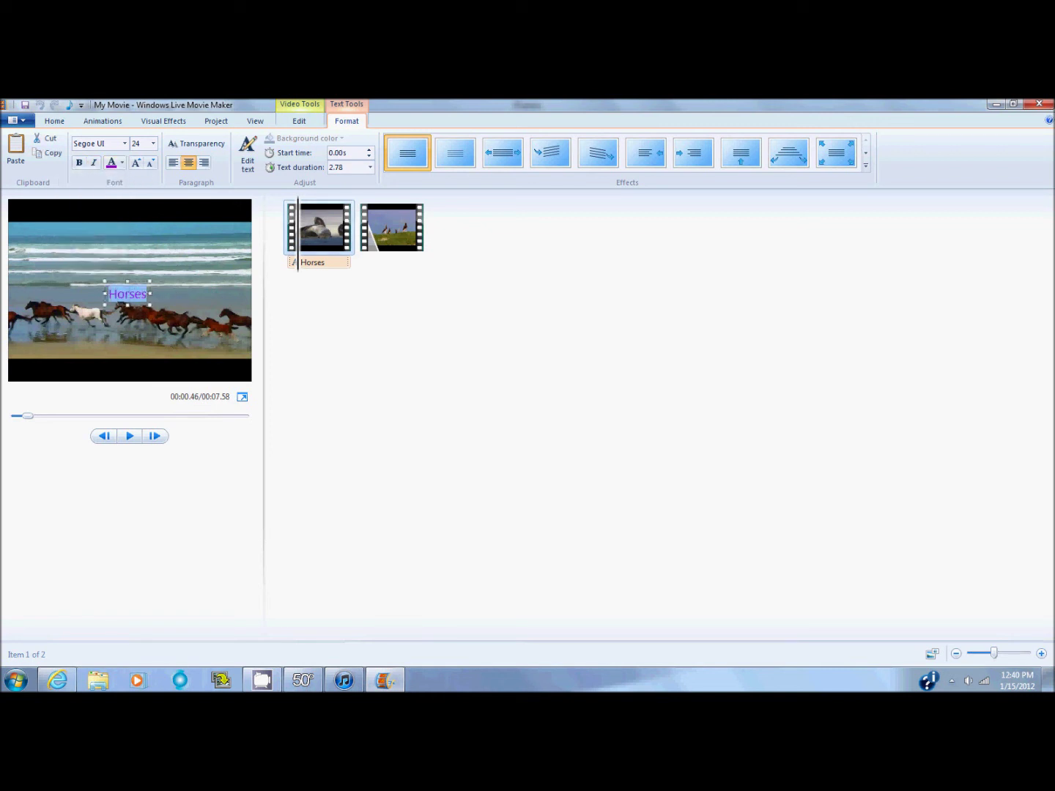
{"action": "left_click", "coordinate": [78, 161]}
{"action": "left_click", "coordinate": [93, 163]}
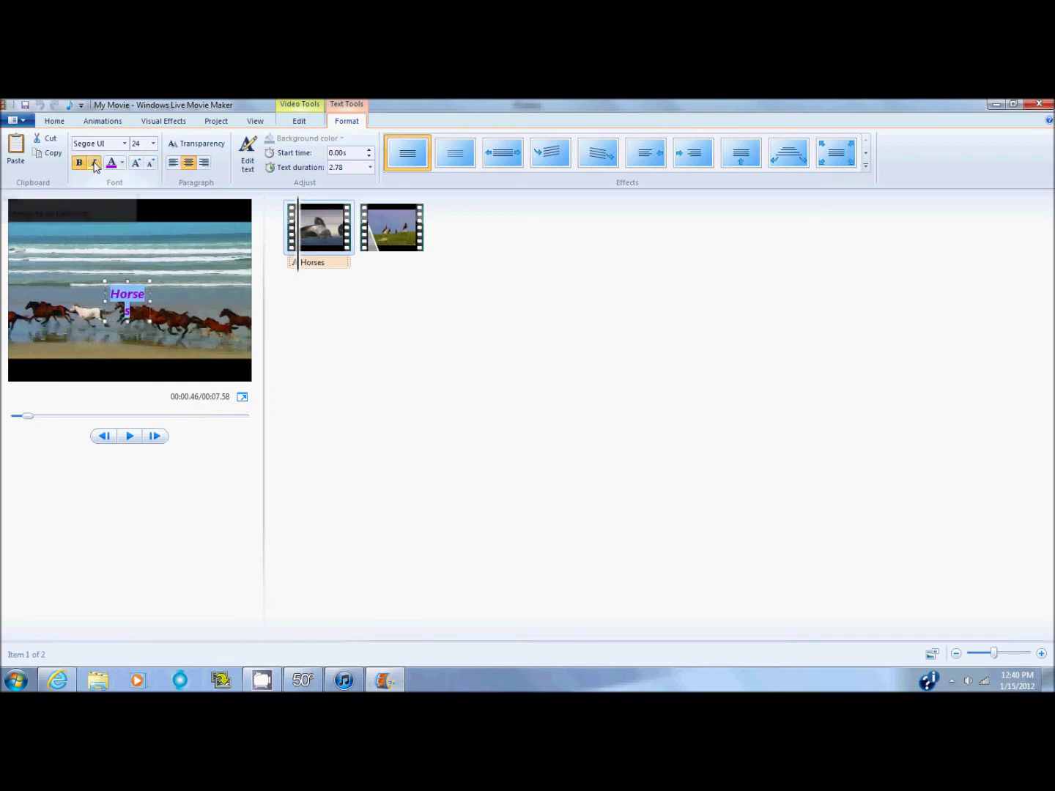
{"action": "left_click", "coordinate": [79, 162]}
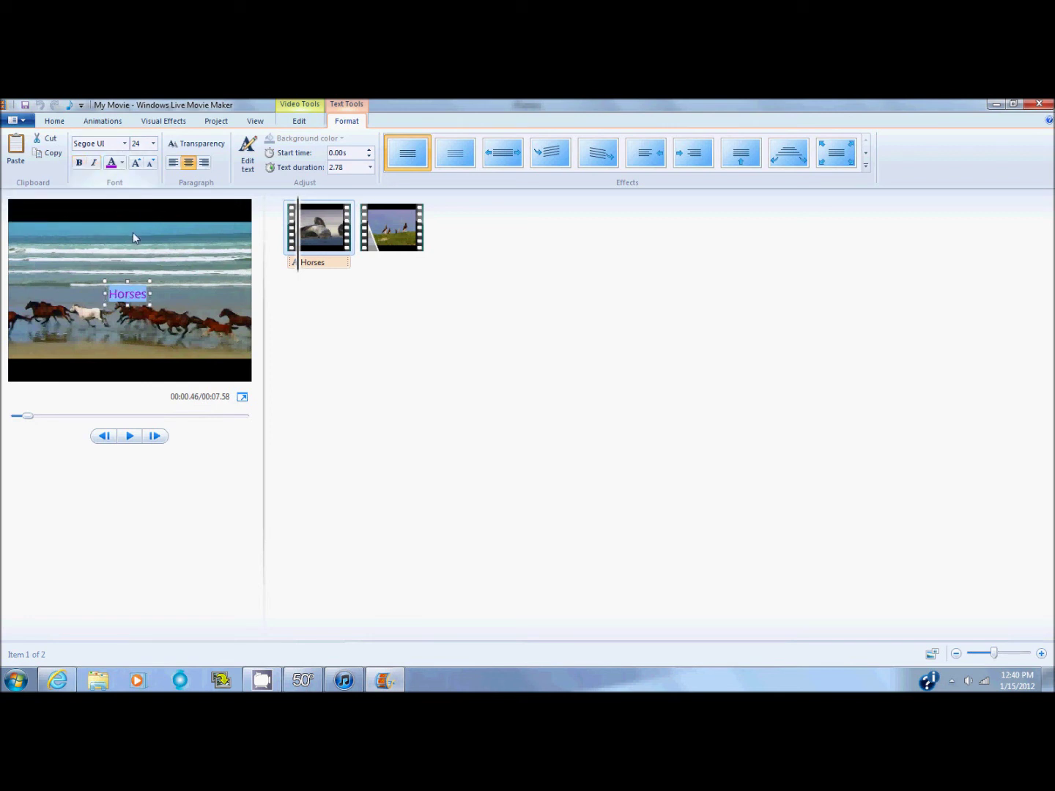
{"action": "left_click", "coordinate": [149, 144]}
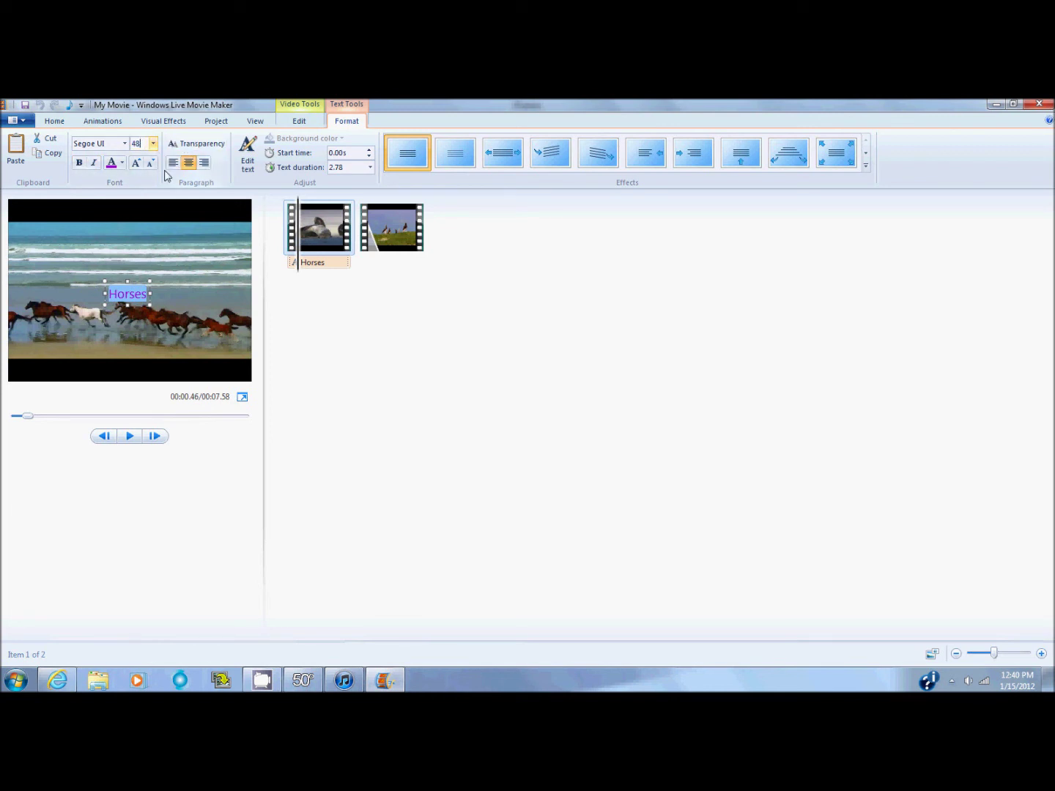
Step: Set the caption to 48 pt, widen its box and reposition it in the frame
{"action": "type", "text": "48"}
{"action": "key", "text": "Return"}
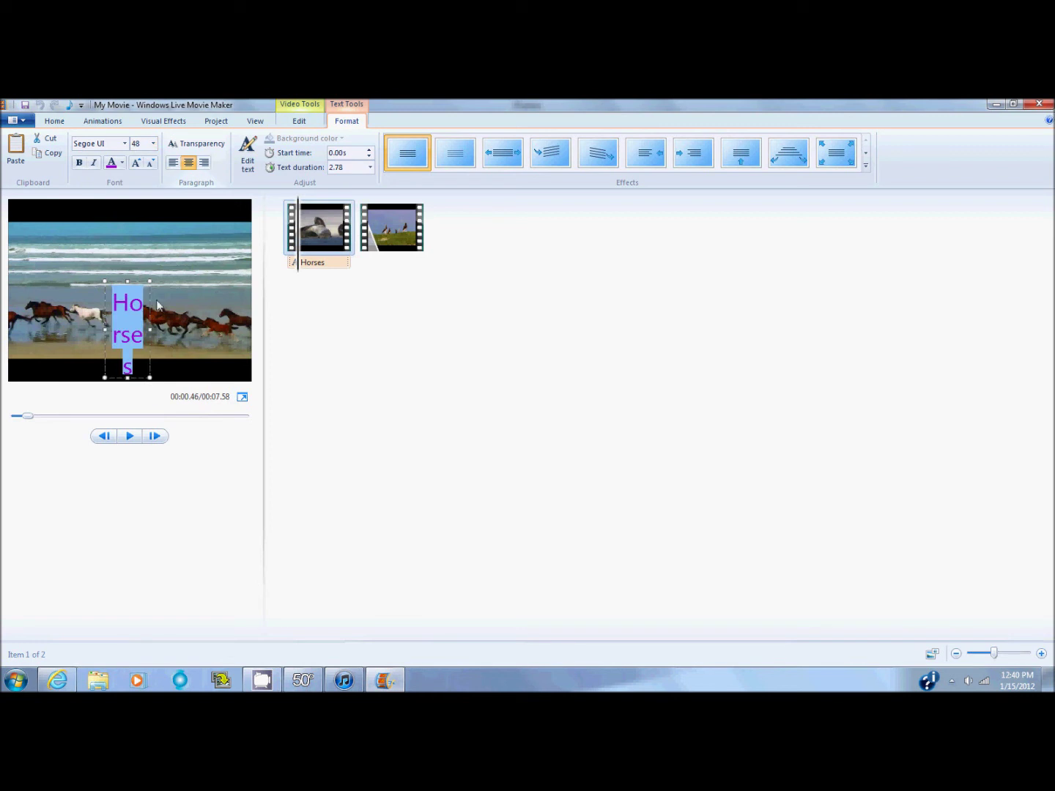
{"action": "left_click_drag", "start_coordinate": [143, 291], "coordinate": [135, 228]}
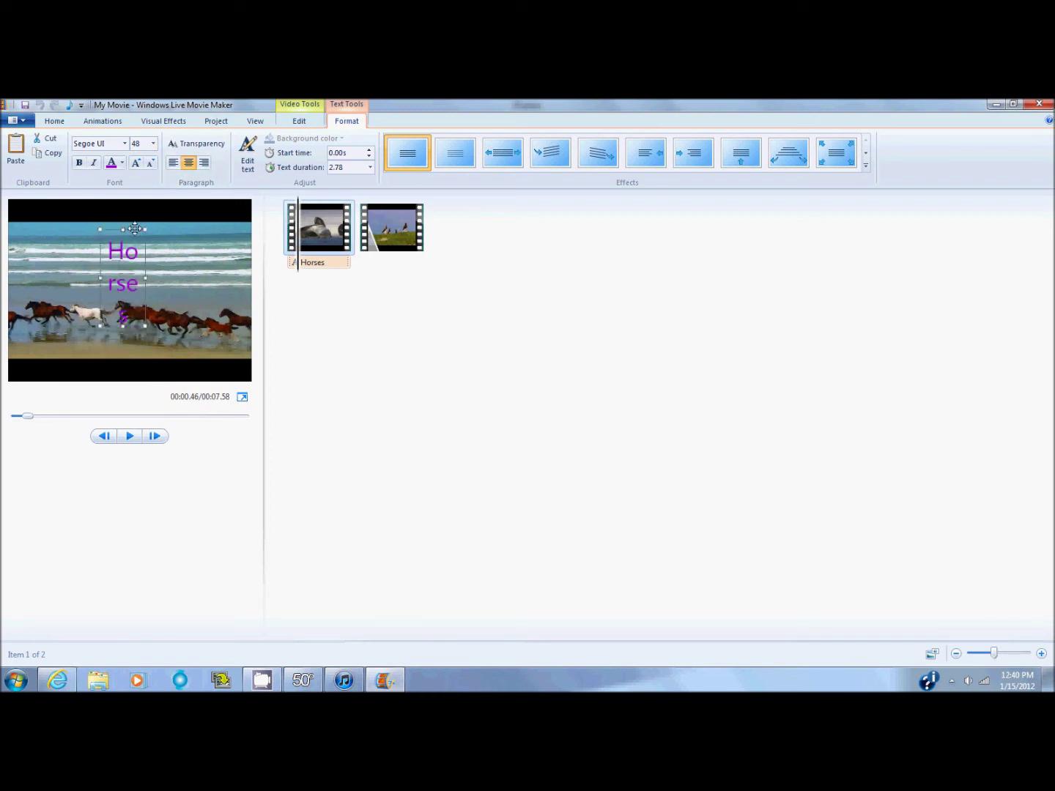
{"action": "left_click", "coordinate": [125, 313]}
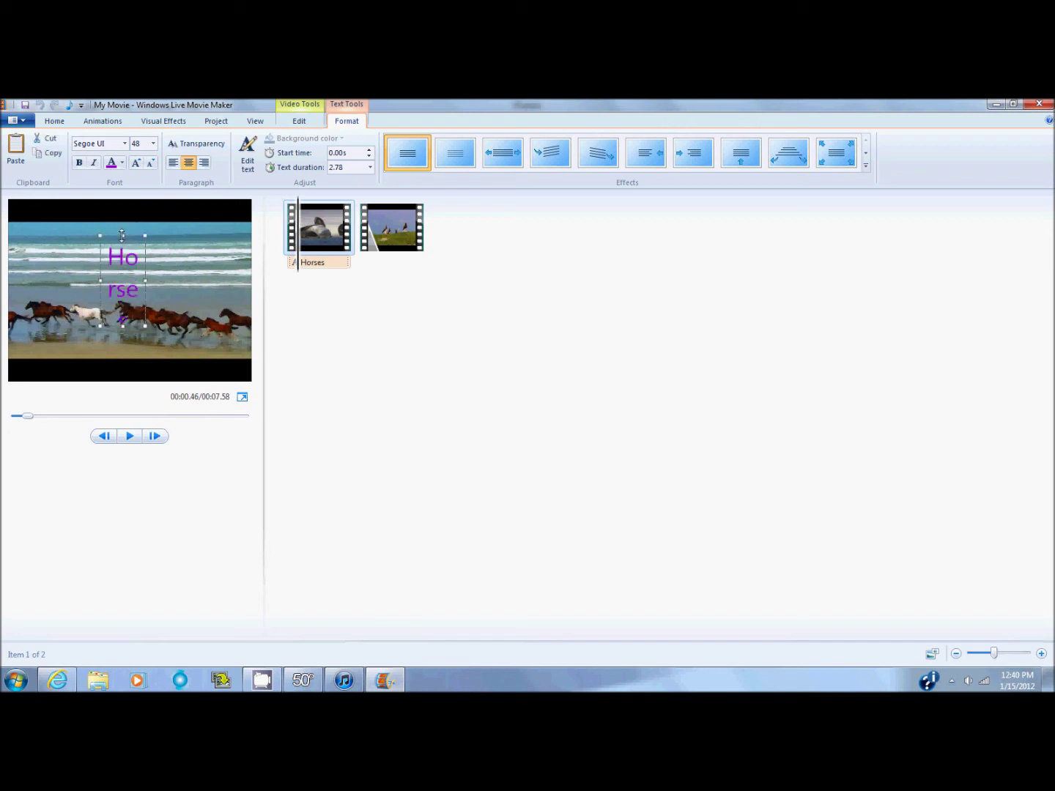
{"action": "mouse_move", "coordinate": [123, 229]}
{"action": "left_mouse_down"}
{"action": "mouse_move", "coordinate": [123, 249]}
{"action": "mouse_move", "coordinate": [123, 222]}
{"action": "left_mouse_up"}
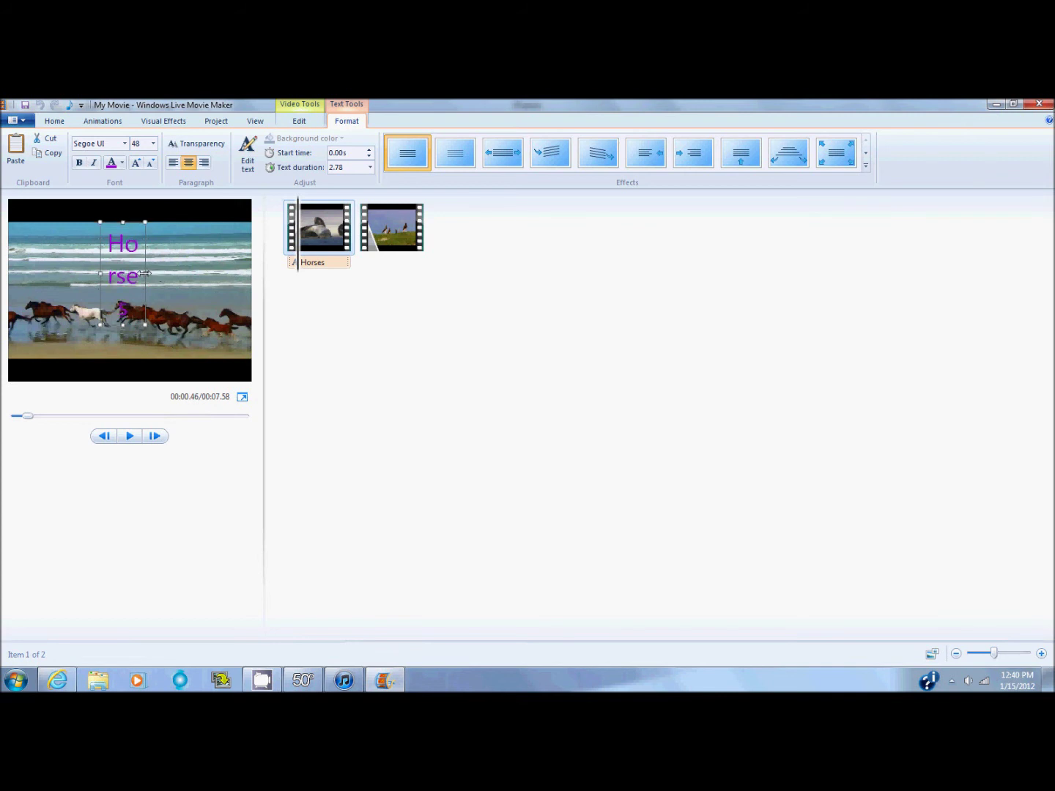
{"action": "left_click_drag", "start_coordinate": [145, 273], "coordinate": [197, 273]}
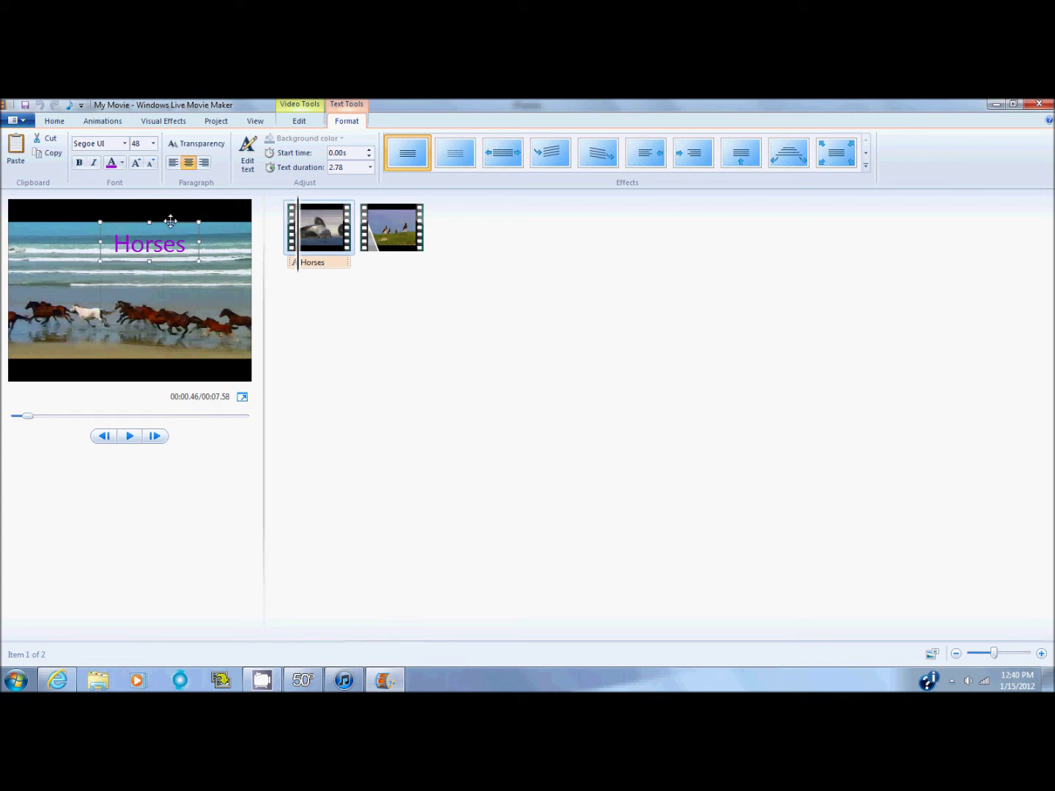
{"action": "left_click_drag", "start_coordinate": [170, 221], "coordinate": [145, 244]}
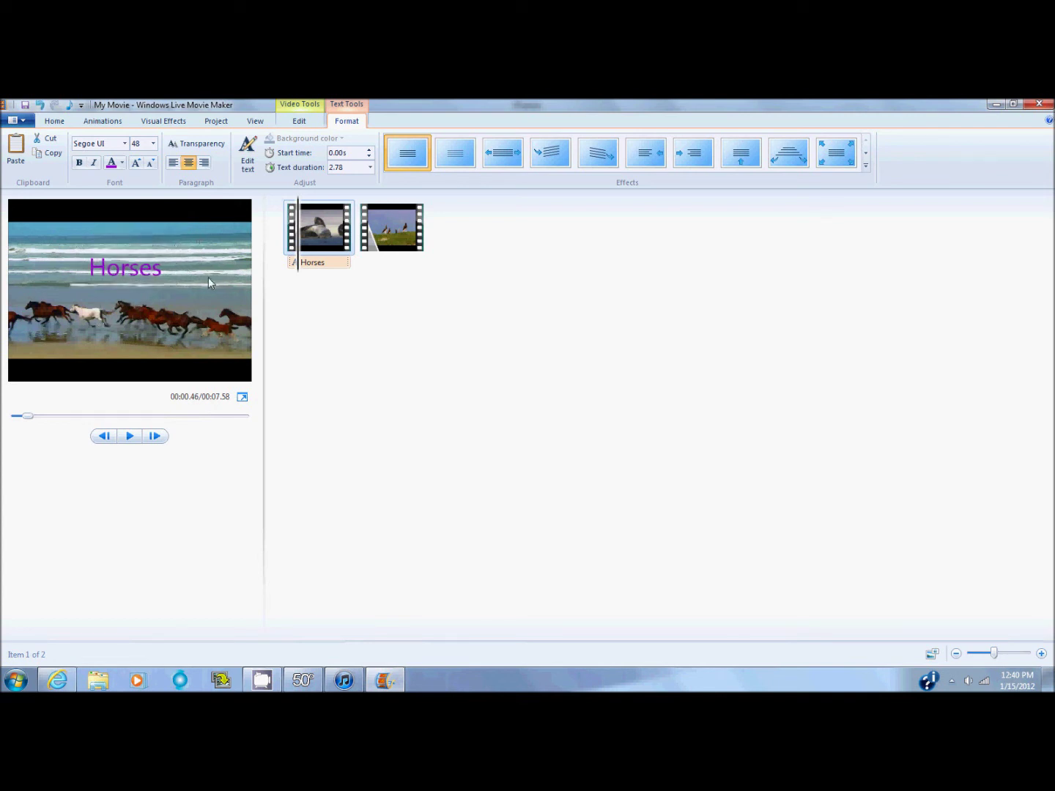
Step: Adjust the box width and remove the line break so 'Horses' stays on one line
{"action": "left_click", "coordinate": [139, 273]}
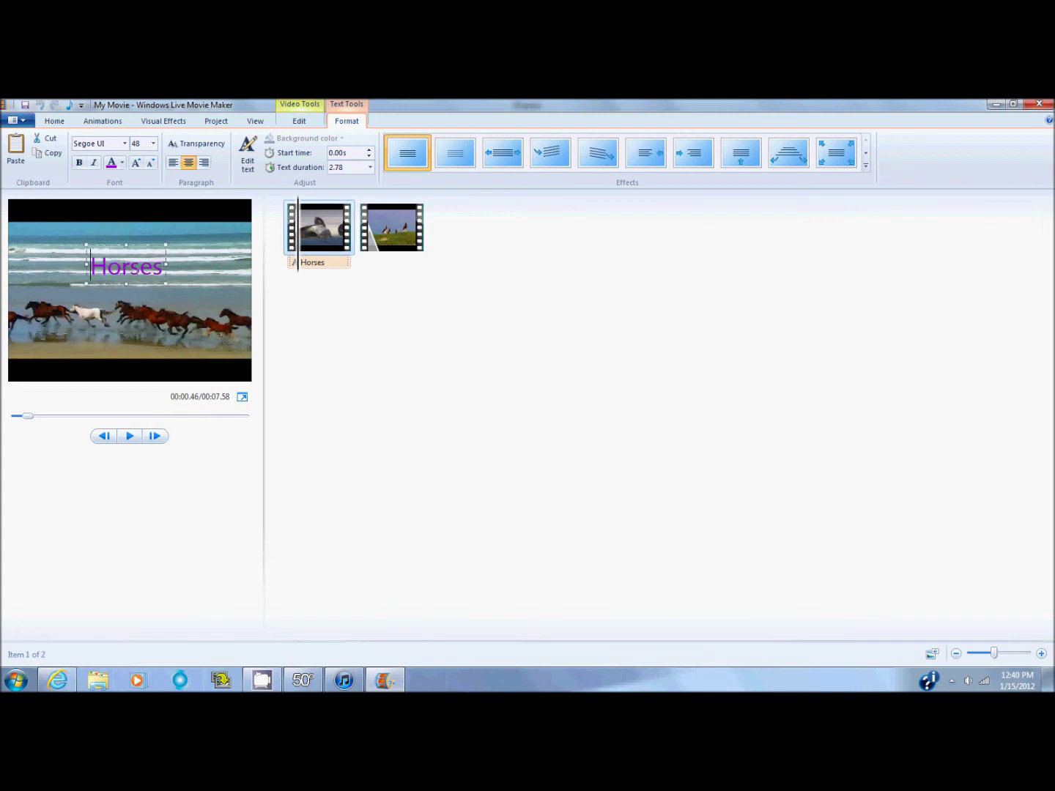
{"action": "left_click", "coordinate": [131, 265]}
{"action": "key", "text": "Return"}
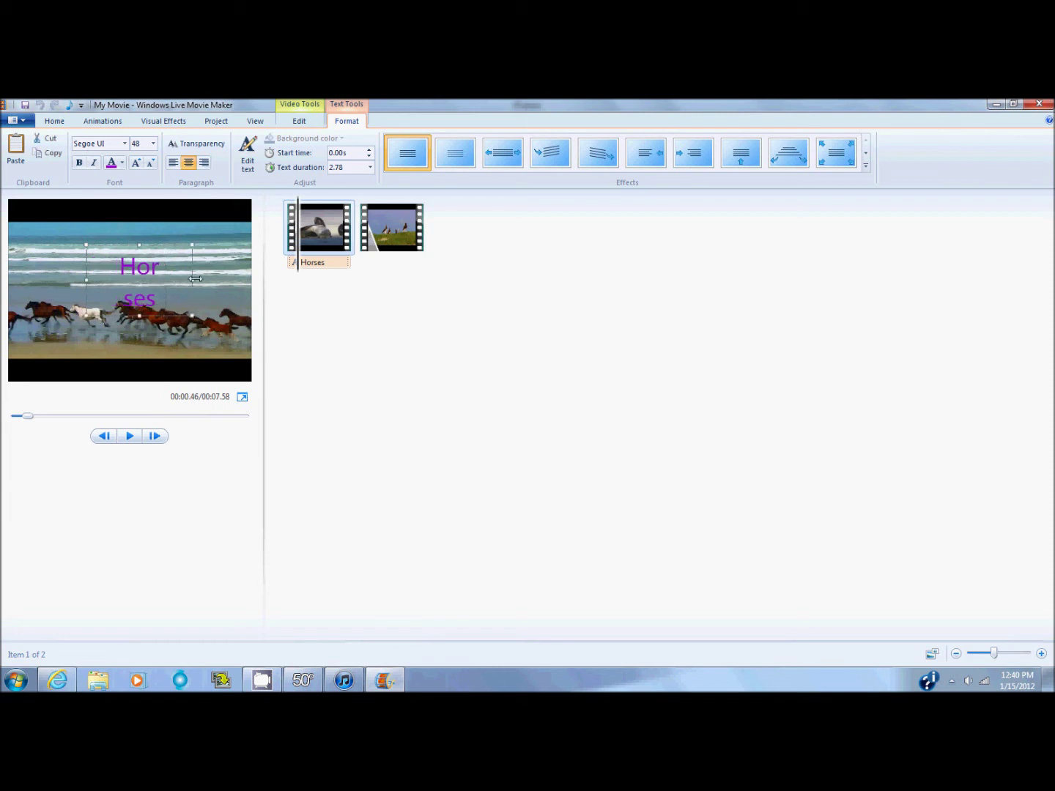
{"action": "left_click_drag", "start_coordinate": [195, 278], "coordinate": [188, 279]}
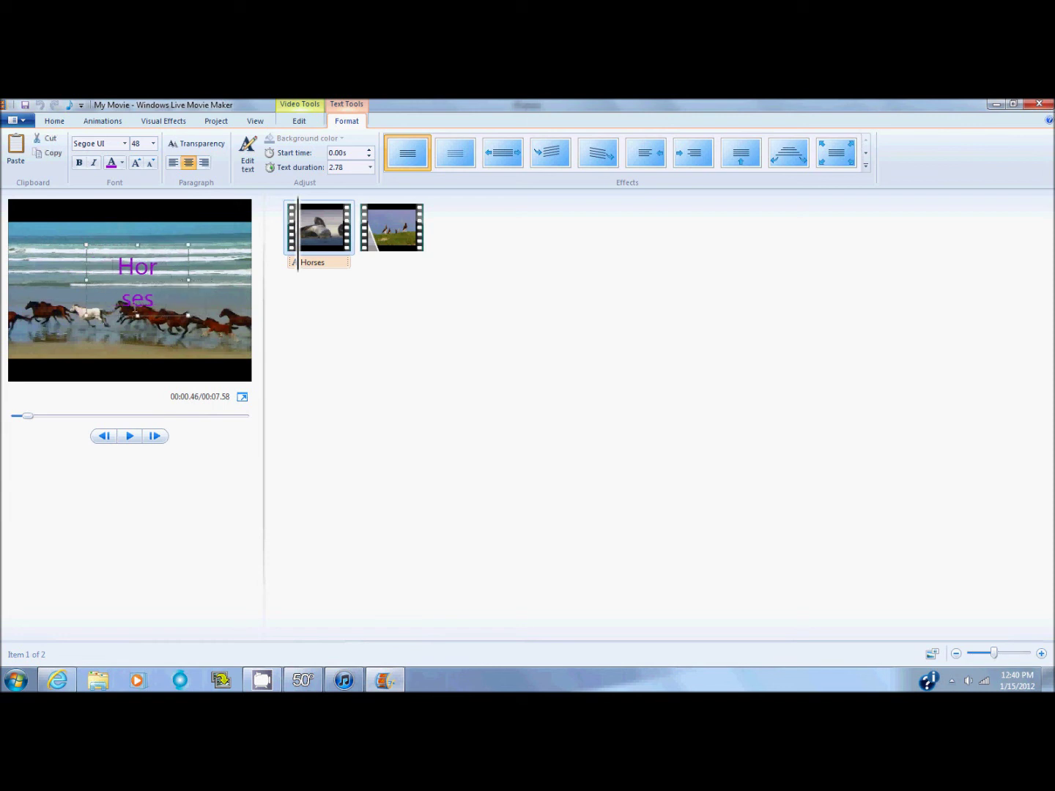
{"action": "double_click", "coordinate": [126, 300]}
{"action": "left_click", "coordinate": [126, 305]}
{"action": "key", "text": "BackSpace"}
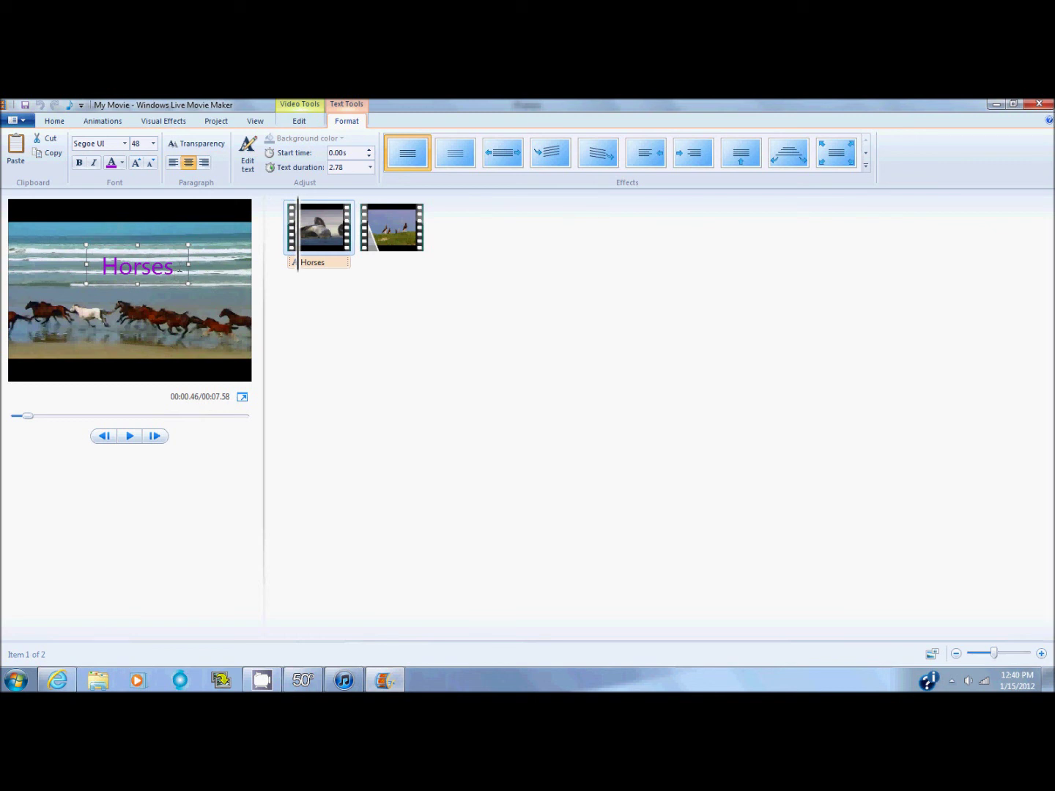
Step: Change the caption font to Pirulen
{"action": "left_click", "coordinate": [125, 144]}
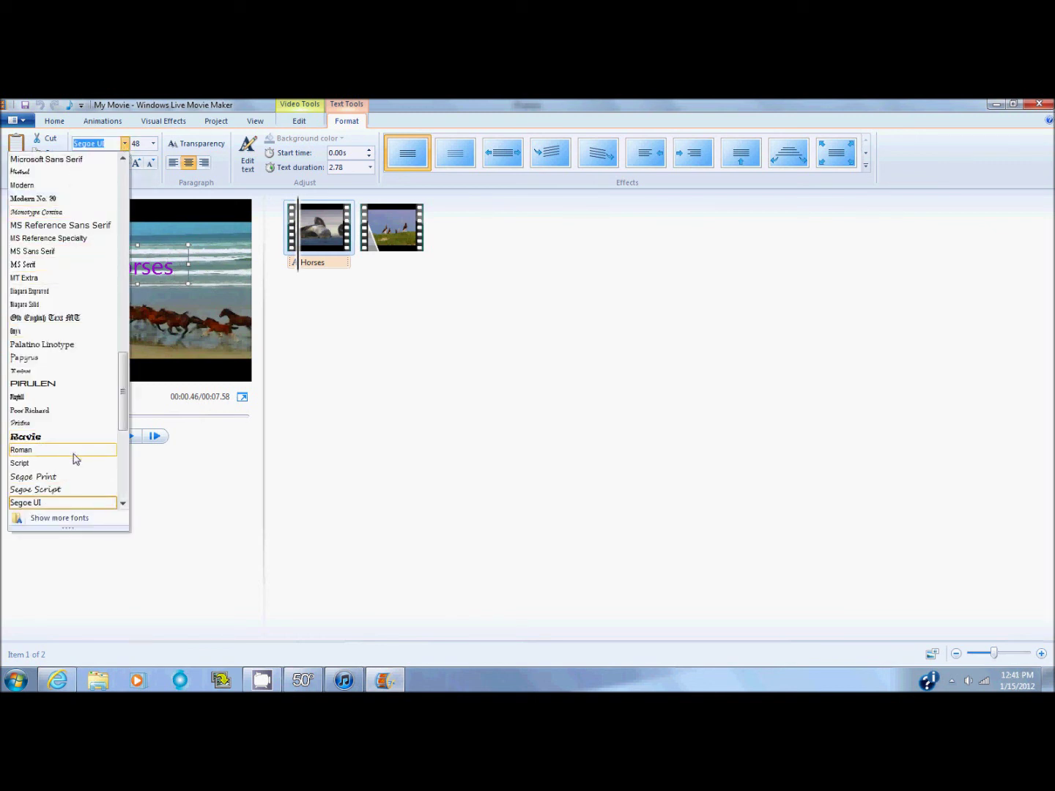
{"action": "scroll", "coordinate": [63, 496], "scroll_direction": "down", "scroll_amount": 2}
{"action": "scroll", "coordinate": [63, 497], "scroll_direction": "down", "scroll_amount": 1}
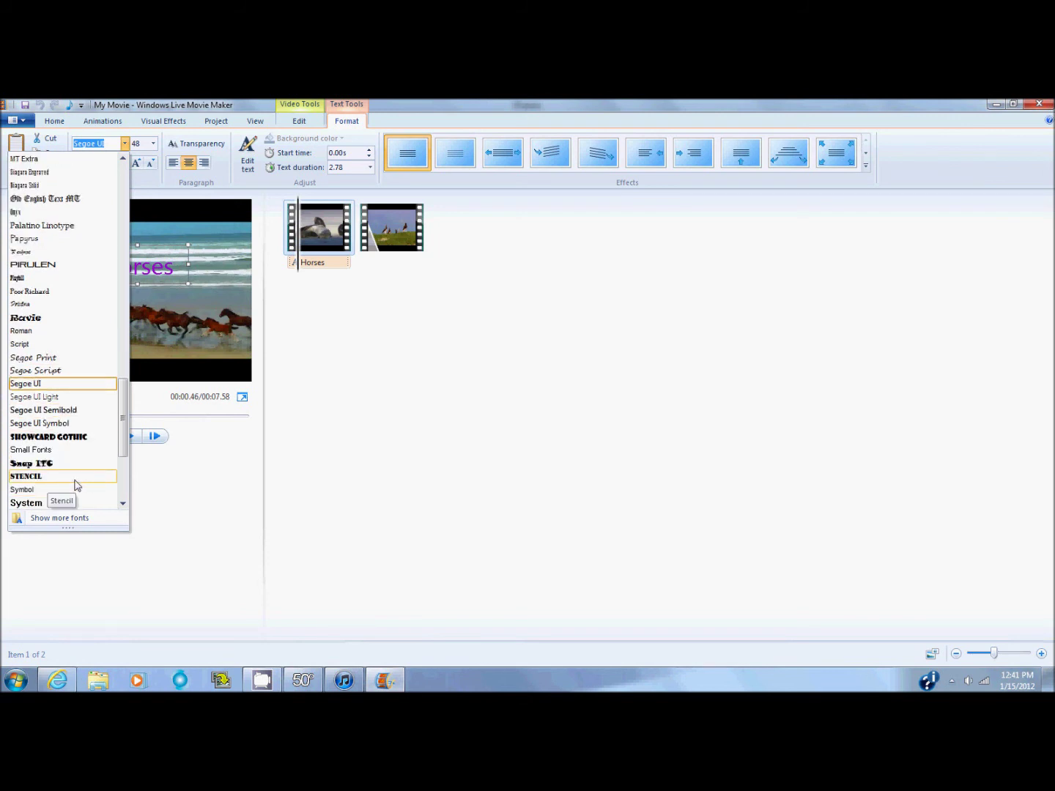
{"action": "scroll", "coordinate": [74, 464], "scroll_direction": "down", "scroll_amount": 1}
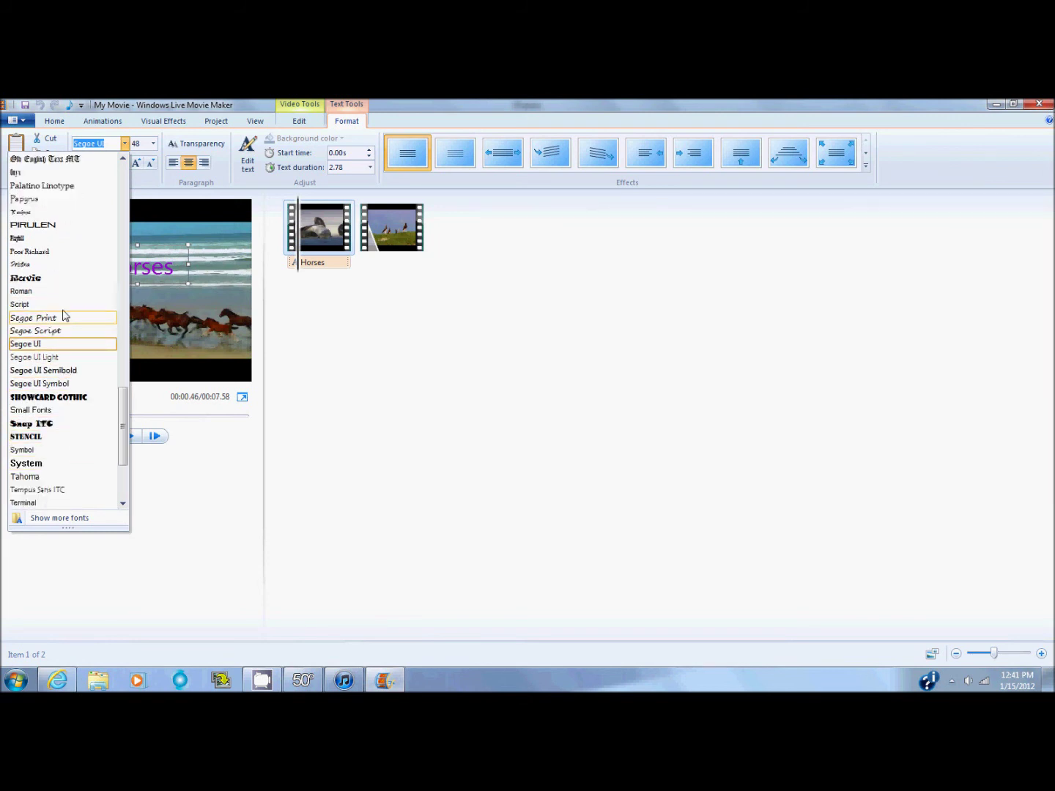
{"action": "left_click", "coordinate": [66, 225]}
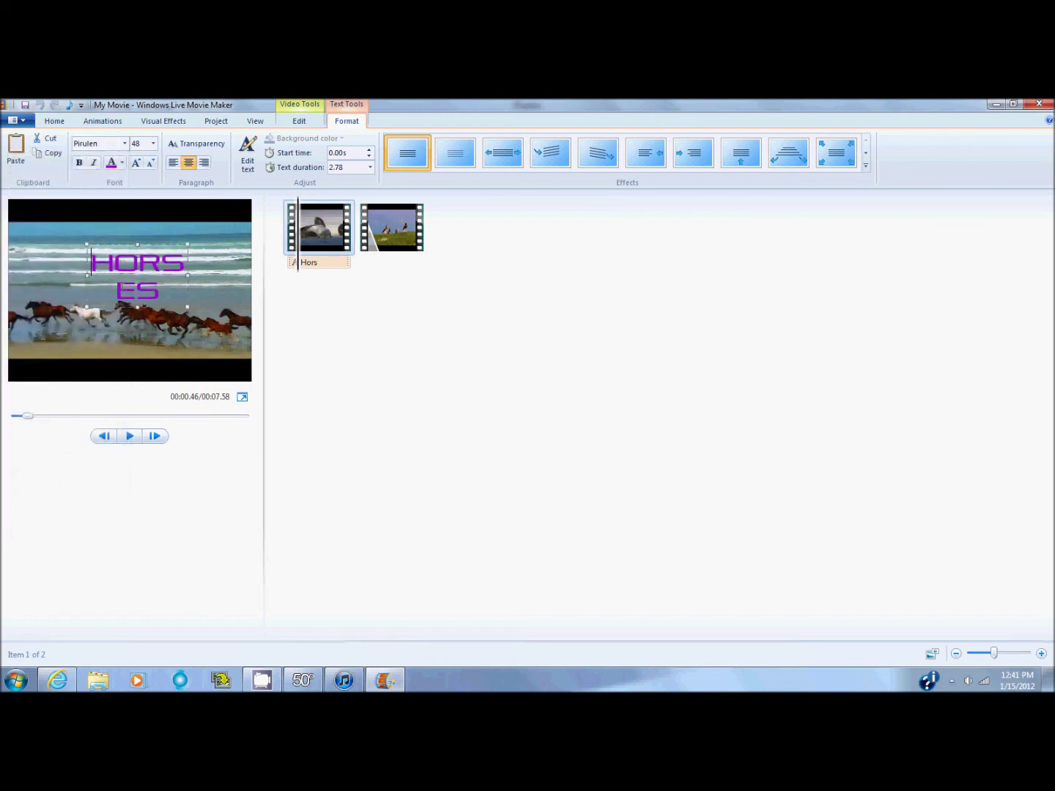
Step: Fix the text and widen the box so HORSES fits one line, then move it left and lower
{"action": "left_click_drag", "start_coordinate": [160, 292], "coordinate": [110, 294]}
{"action": "left_click", "coordinate": [160, 290]}
{"action": "left_click_drag", "start_coordinate": [187, 273], "coordinate": [197, 275]}
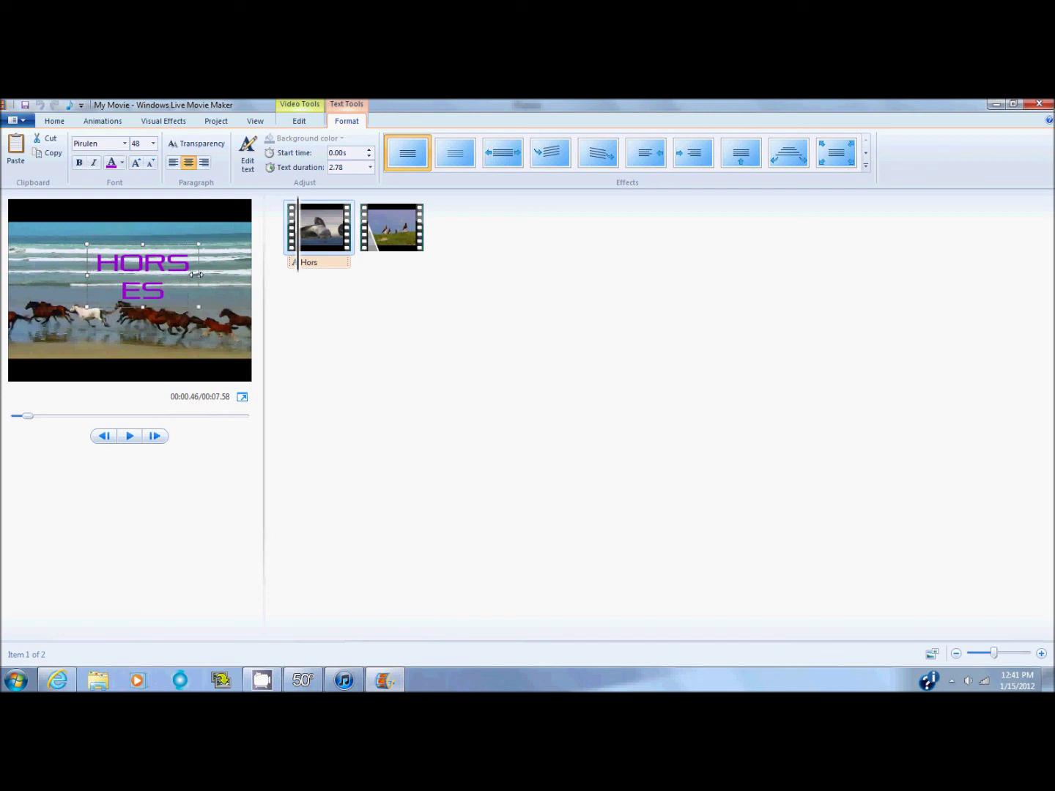
{"action": "left_click", "coordinate": [117, 292]}
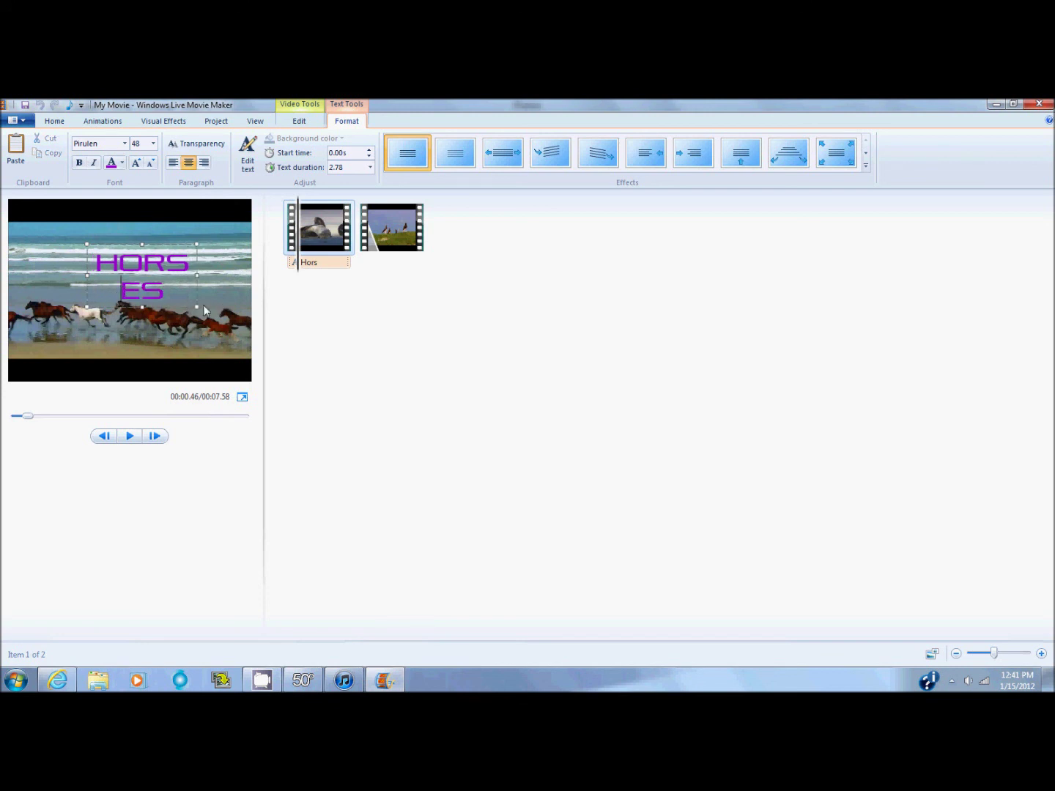
{"action": "key", "text": "BackSpace"}
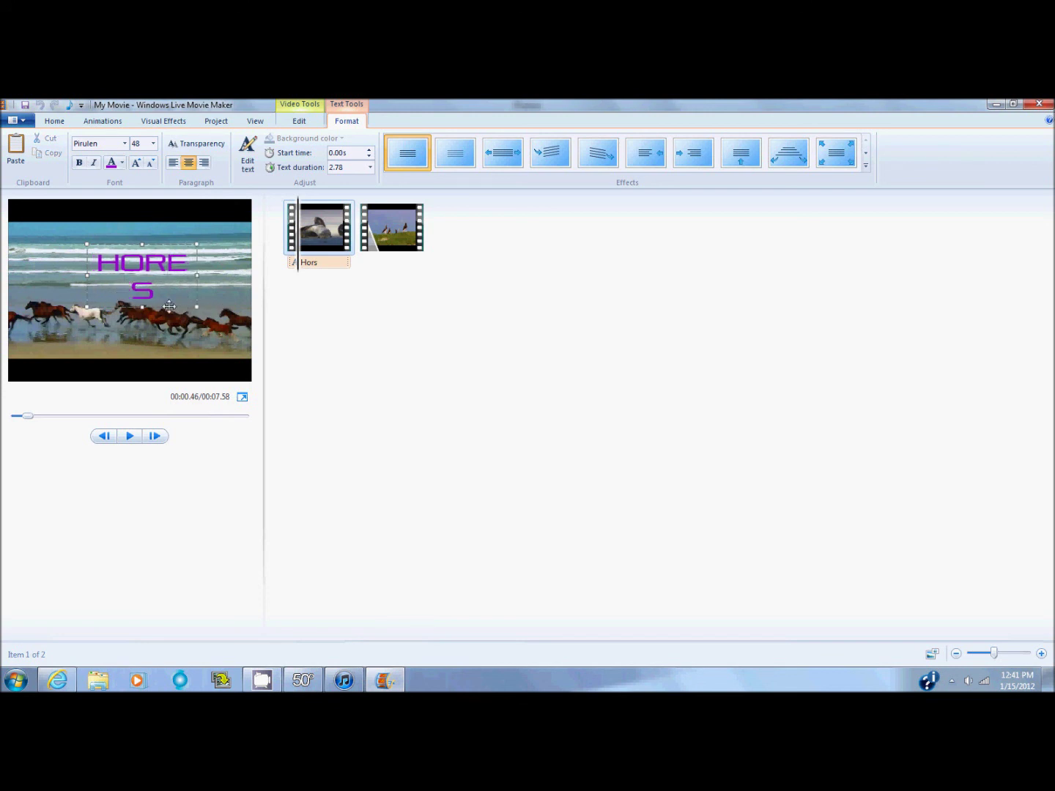
{"action": "type", "text": "S"}
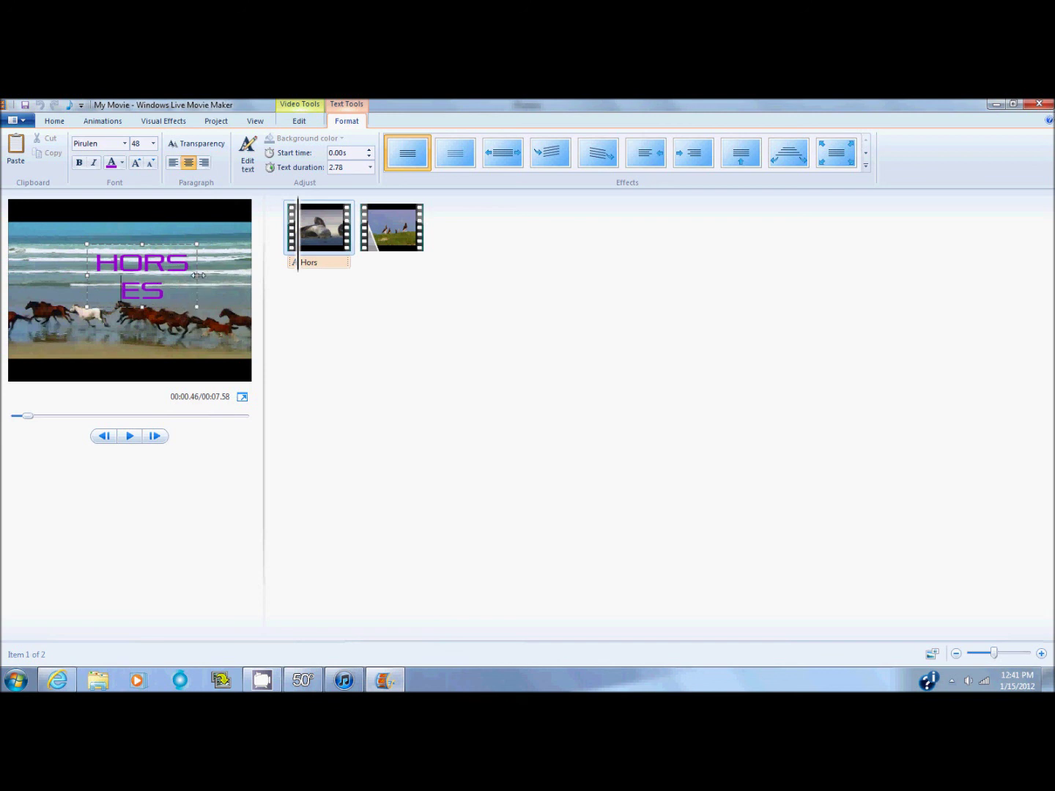
{"action": "left_click_drag", "start_coordinate": [197, 276], "coordinate": [238, 276]}
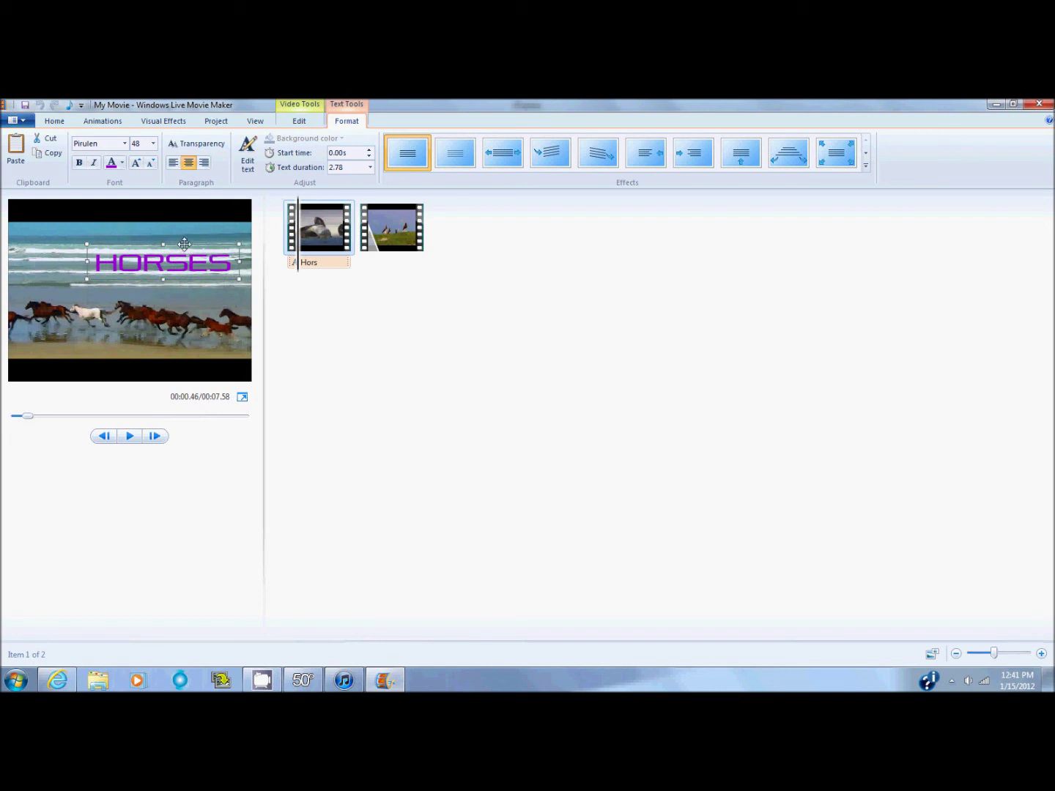
{"action": "left_click_drag", "start_coordinate": [184, 244], "coordinate": [152, 253]}
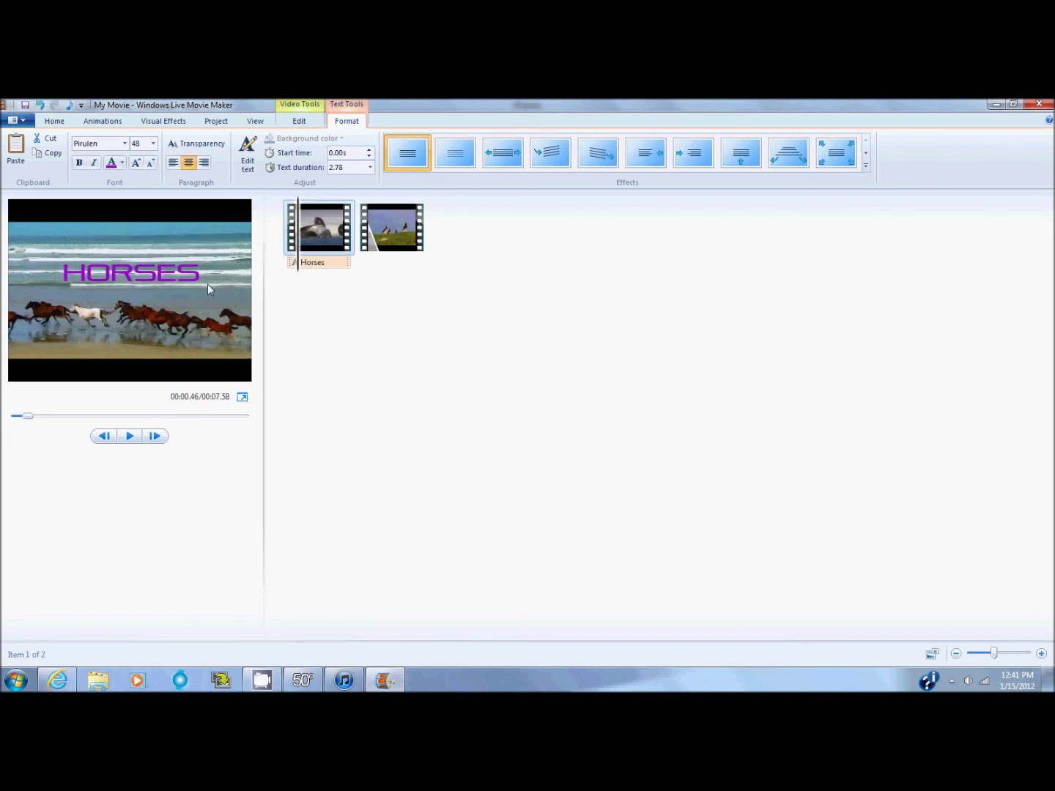
{"action": "left_click", "coordinate": [63, 273]}
{"action": "left_click_drag", "start_coordinate": [199, 272], "coordinate": [93, 277]}
{"action": "left_click", "coordinate": [205, 264]}
Step: Try fading the HORSES caption's transparency, then restore full opacity
{"action": "left_click", "coordinate": [199, 272]}
{"action": "left_click_drag", "start_coordinate": [200, 273], "coordinate": [60, 275]}
{"action": "left_click", "coordinate": [192, 144]}
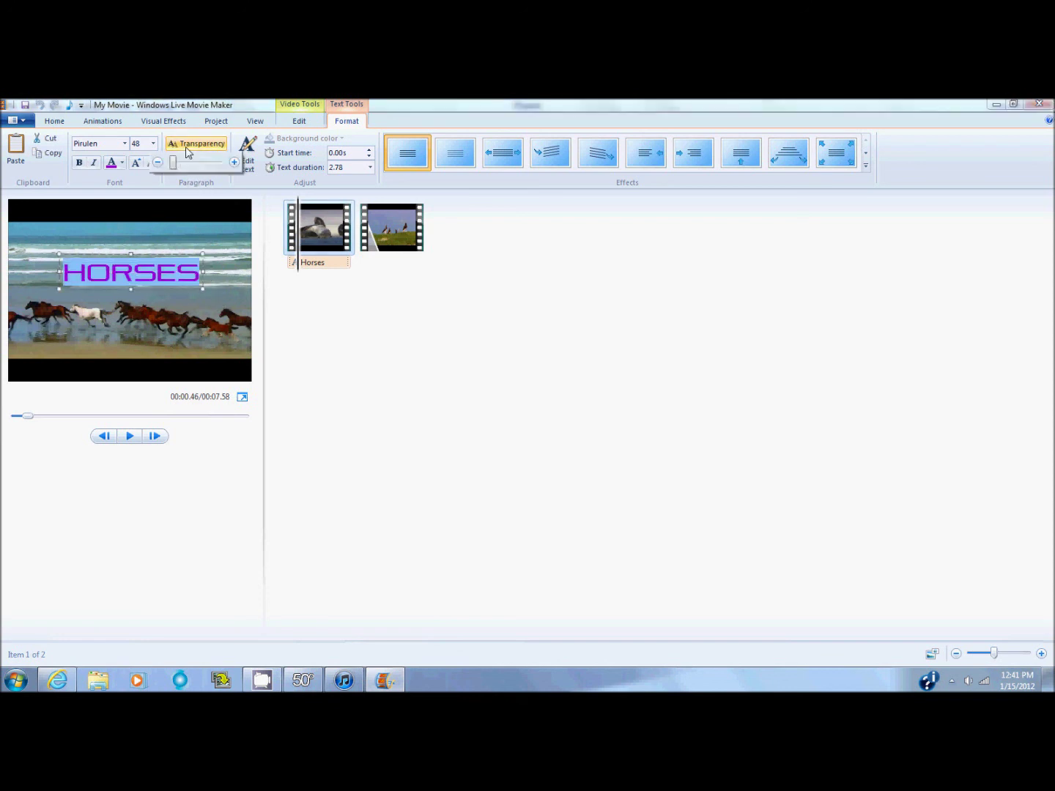
{"action": "mouse_move", "coordinate": [173, 167]}
{"action": "left_mouse_down"}
{"action": "mouse_move", "coordinate": [229, 176]}
{"action": "mouse_move", "coordinate": [156, 181]}
{"action": "mouse_move", "coordinate": [249, 177]}
{"action": "mouse_move", "coordinate": [167, 176]}
{"action": "left_mouse_up"}
{"action": "left_click", "coordinate": [167, 176]}
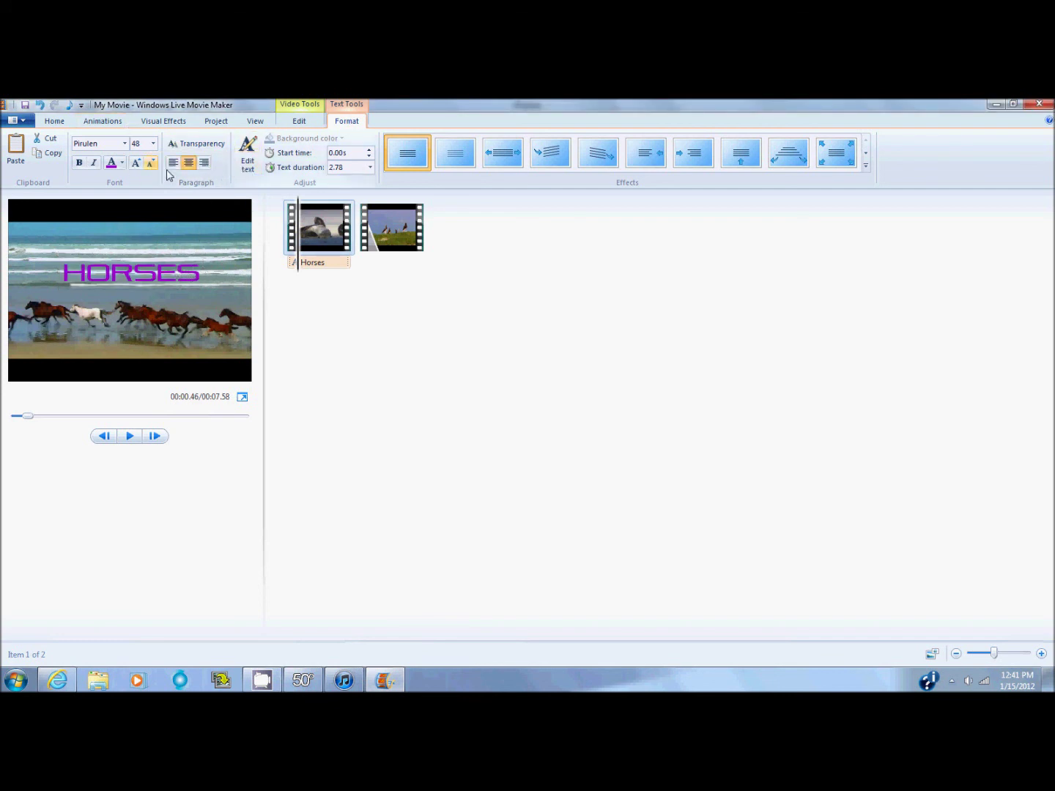
Step: Start the caption at 0.17s with a 5.00-second text duration and preview the movie
{"action": "left_click", "coordinate": [356, 170]}
{"action": "left_click", "coordinate": [338, 265]}
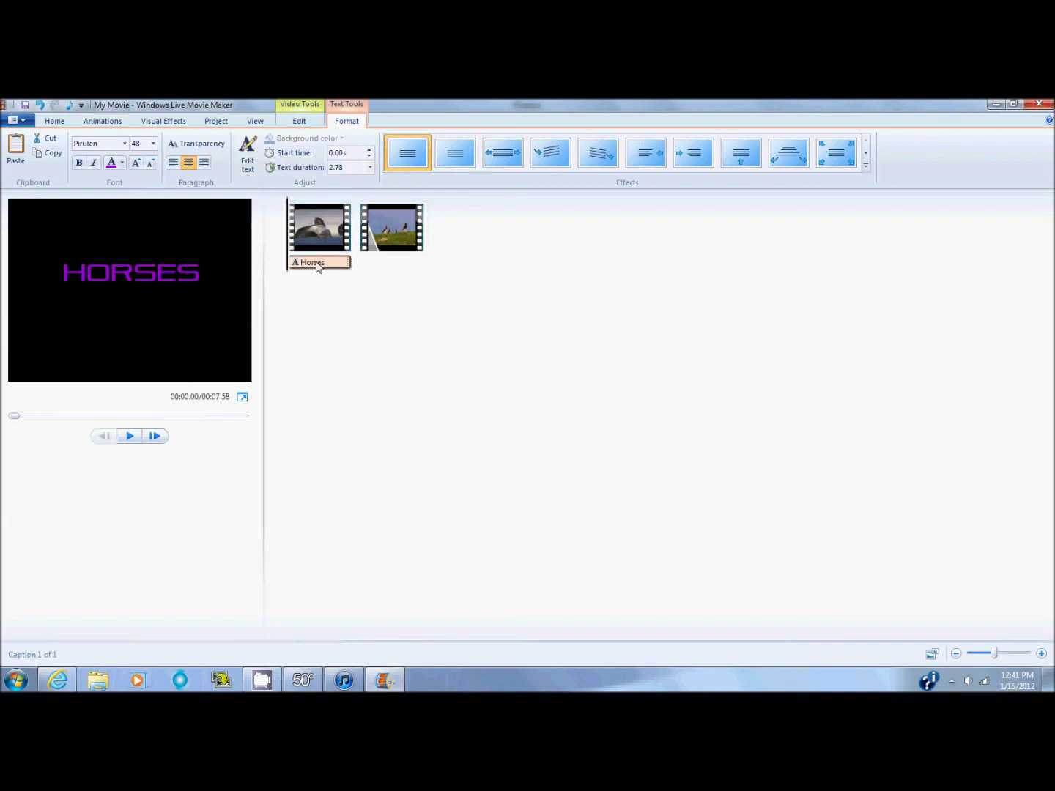
{"action": "left_click_drag", "start_coordinate": [317, 266], "coordinate": [294, 266]}
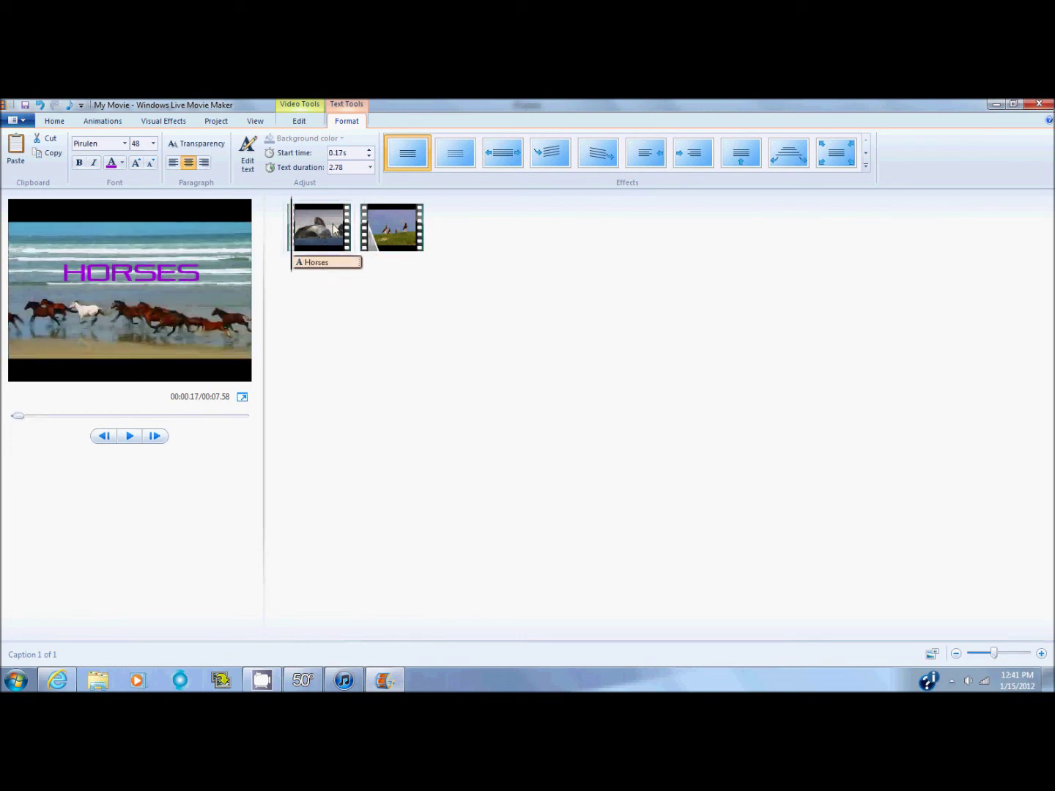
{"action": "left_click", "coordinate": [360, 169]}
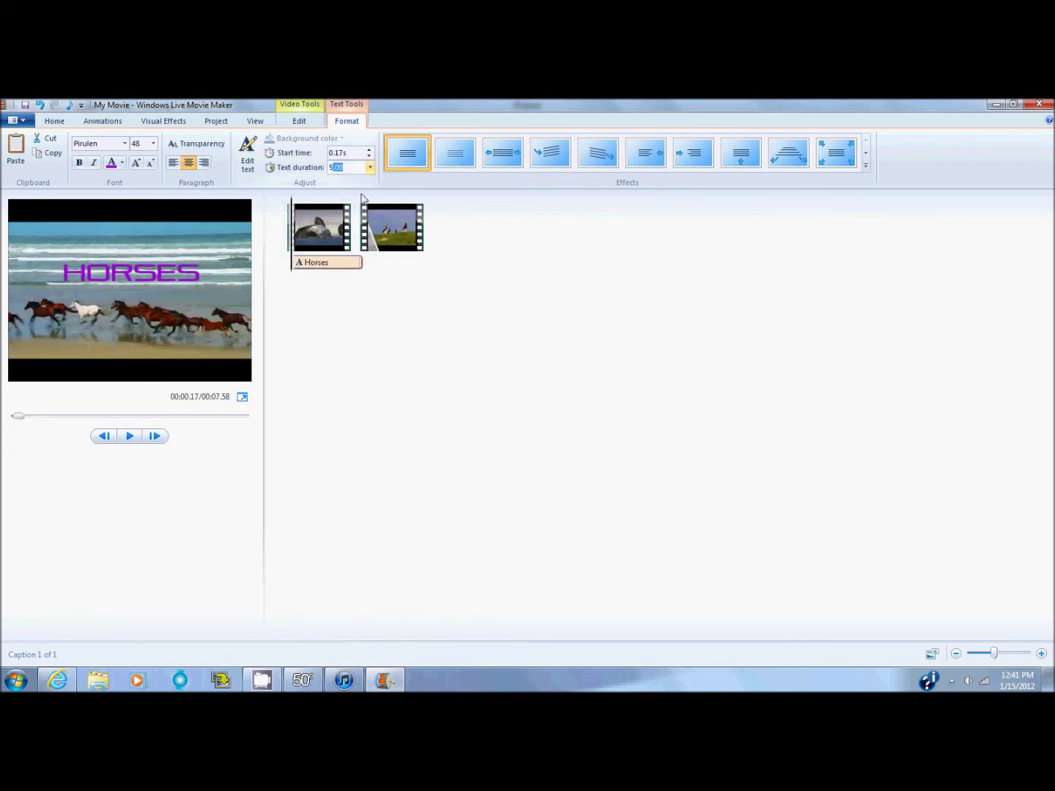
{"action": "key", "text": "Return"}
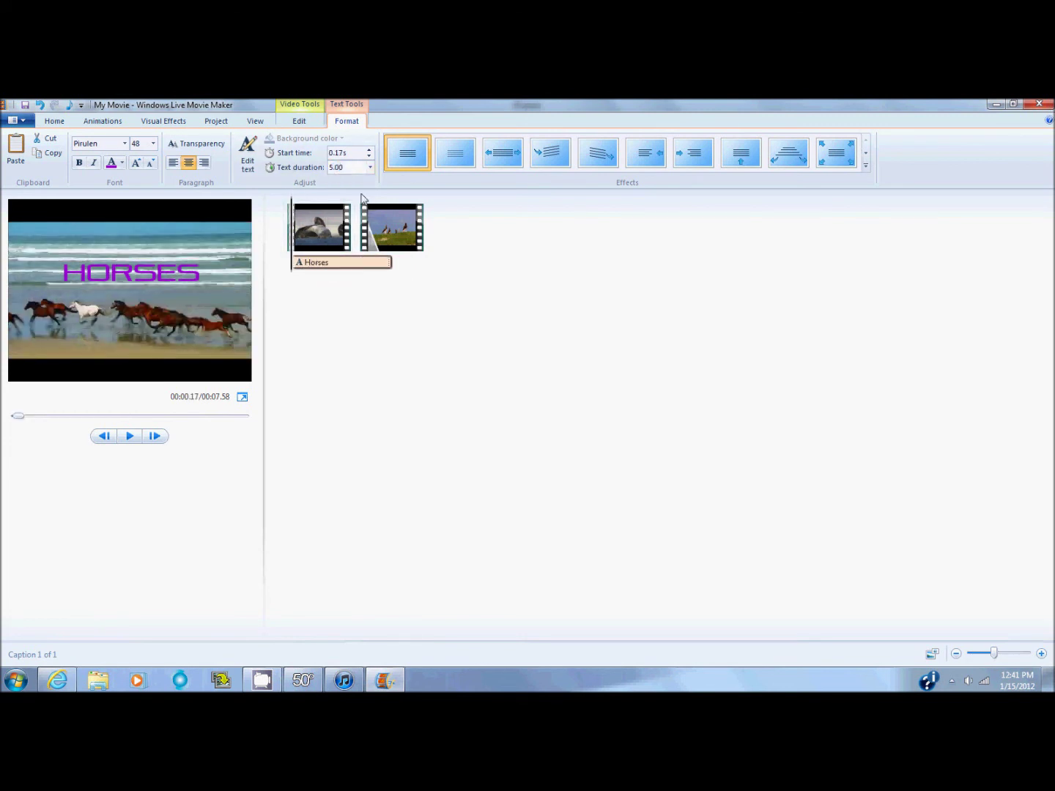
{"action": "left_click", "coordinate": [130, 435]}
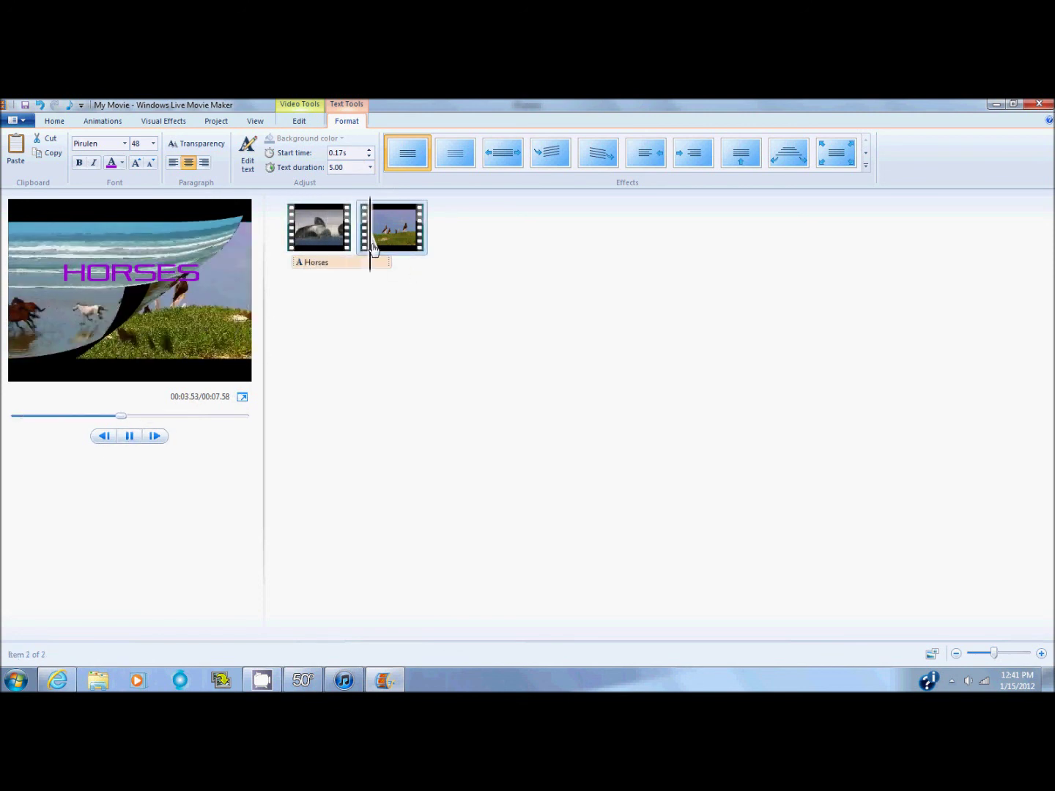
{"action": "left_click", "coordinate": [297, 255]}
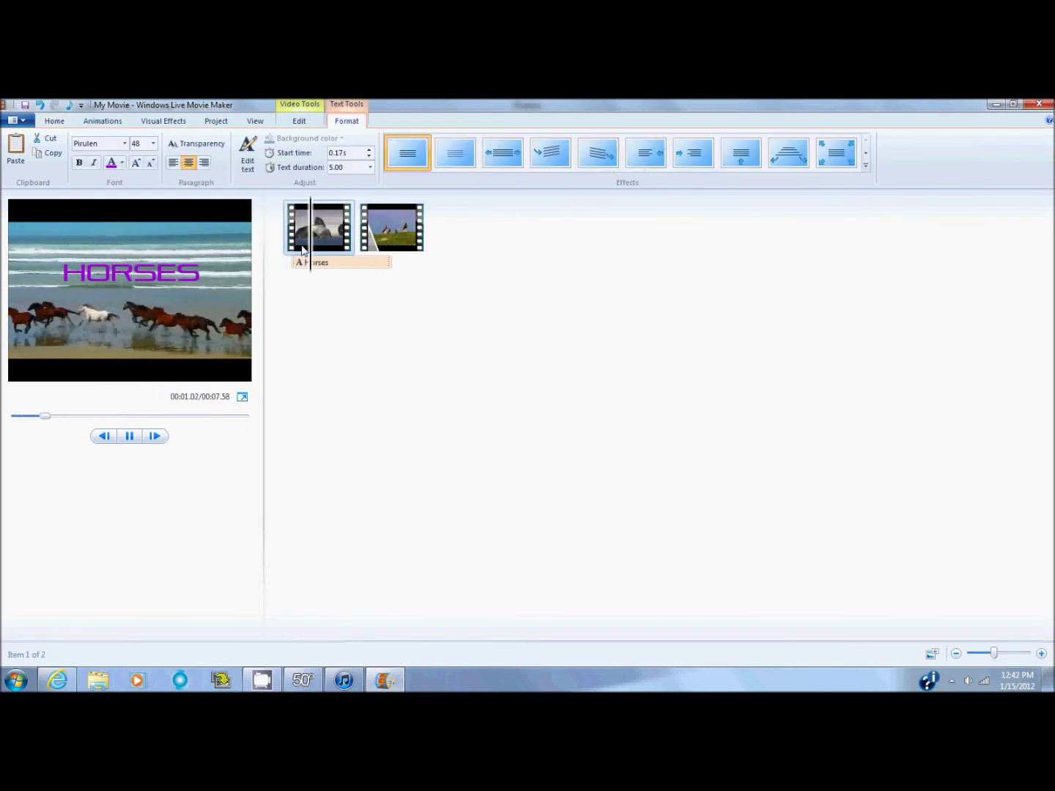
{"action": "left_click", "coordinate": [274, 250]}
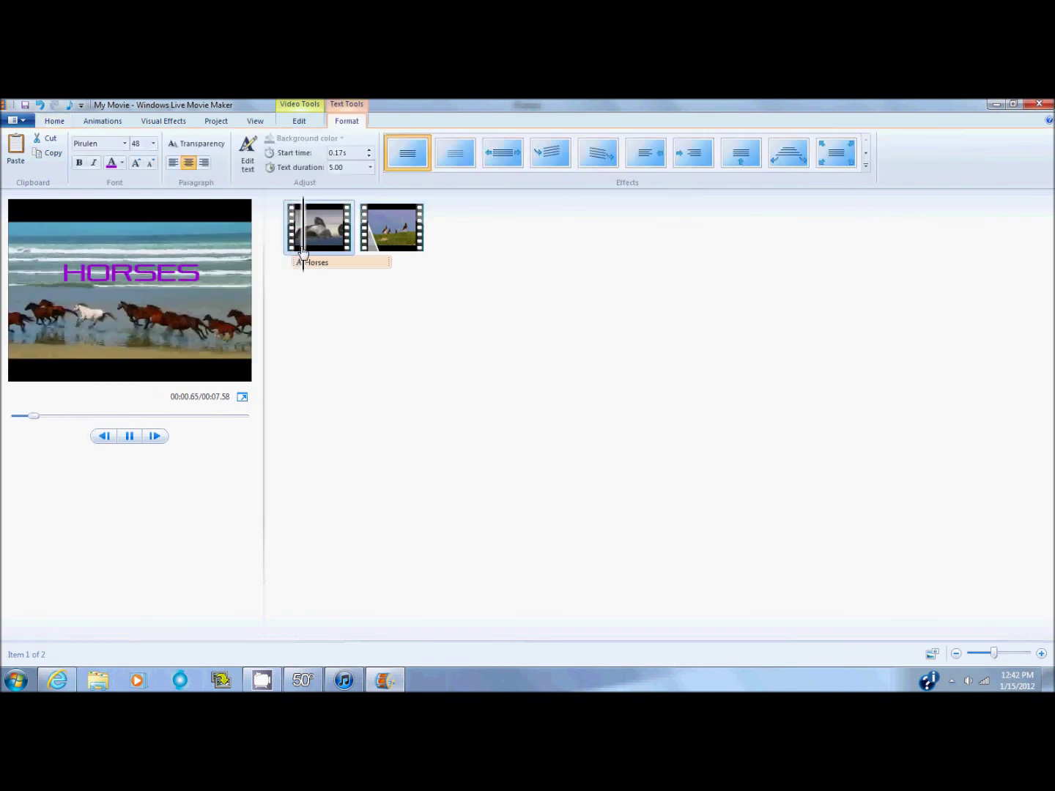
{"action": "left_click", "coordinate": [275, 251]}
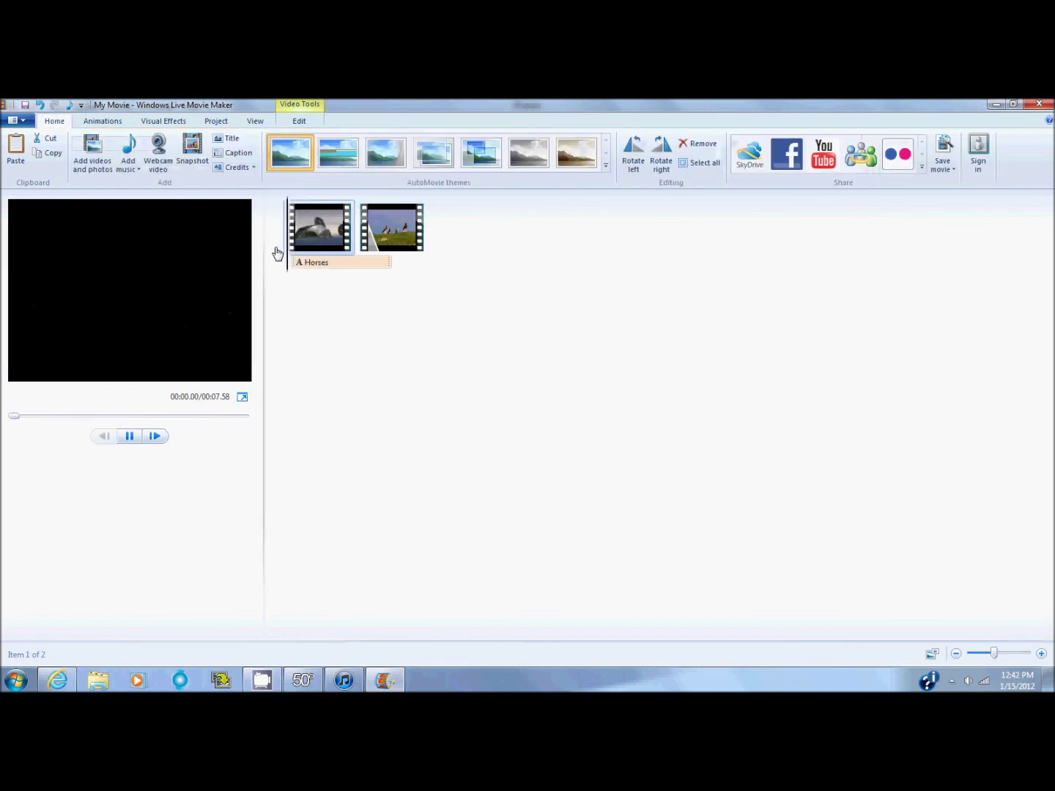
{"action": "left_click", "coordinate": [130, 435]}
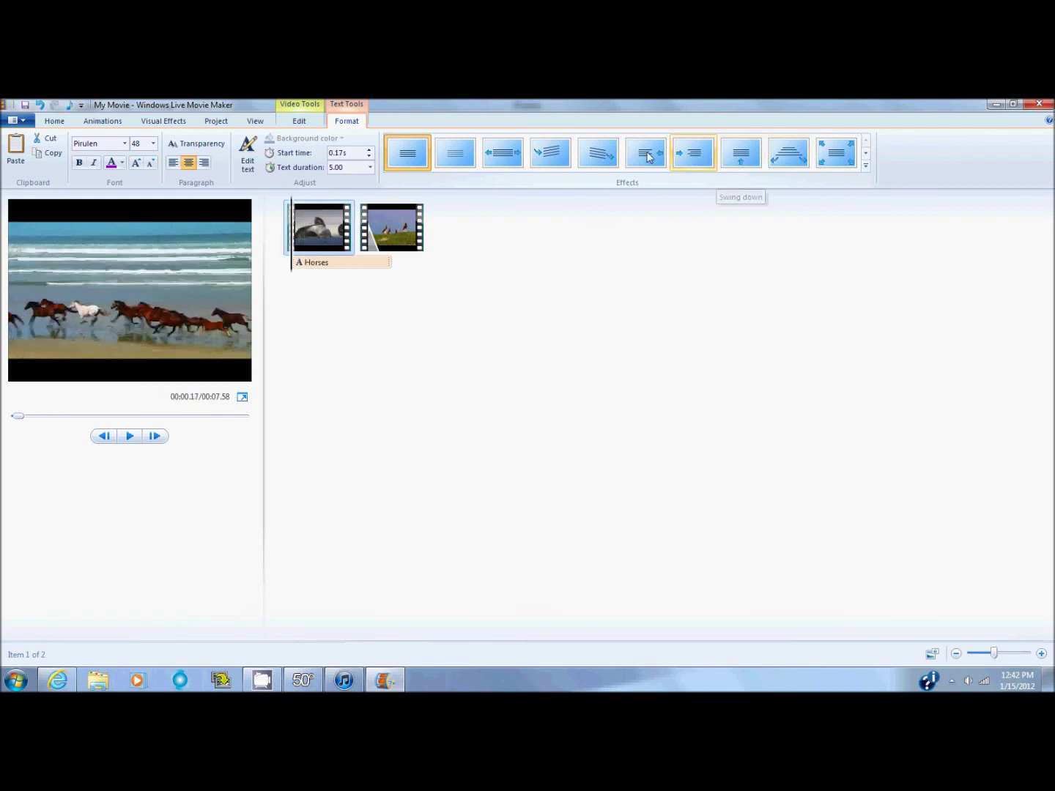
Step: Apply the Zoom in - small text effect to the HORSES caption and preview it
{"action": "left_click", "coordinate": [870, 168]}
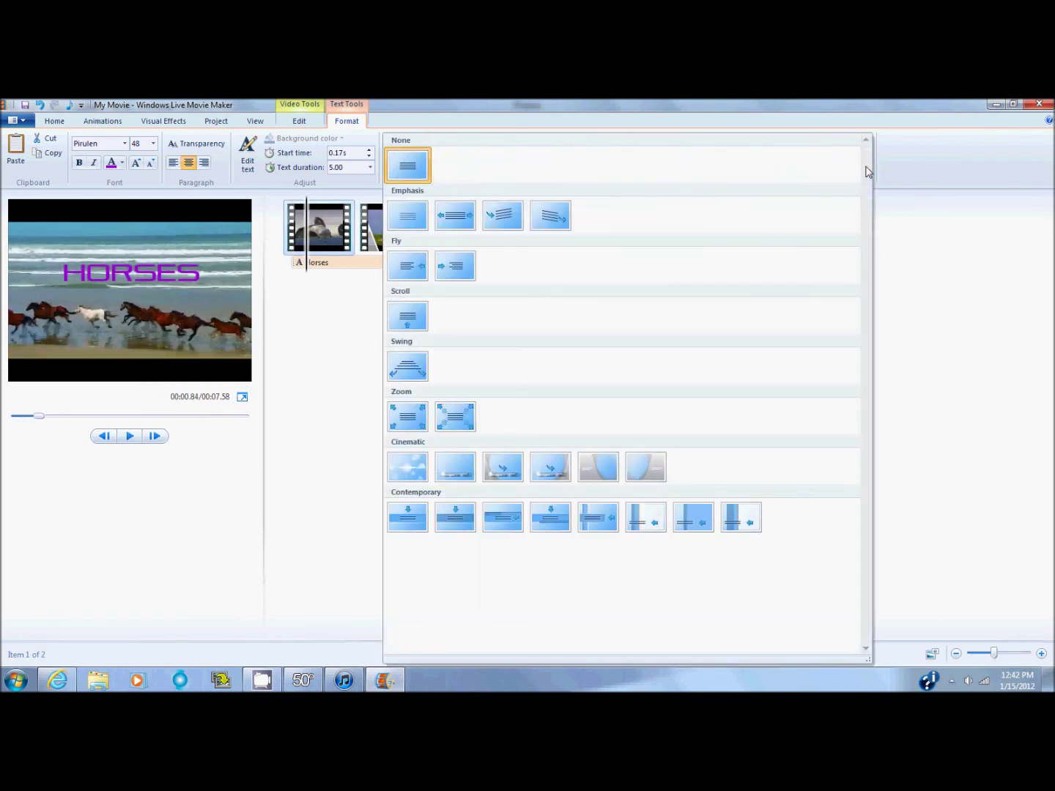
{"action": "left_click", "coordinate": [420, 424]}
{"action": "left_click", "coordinate": [130, 435]}
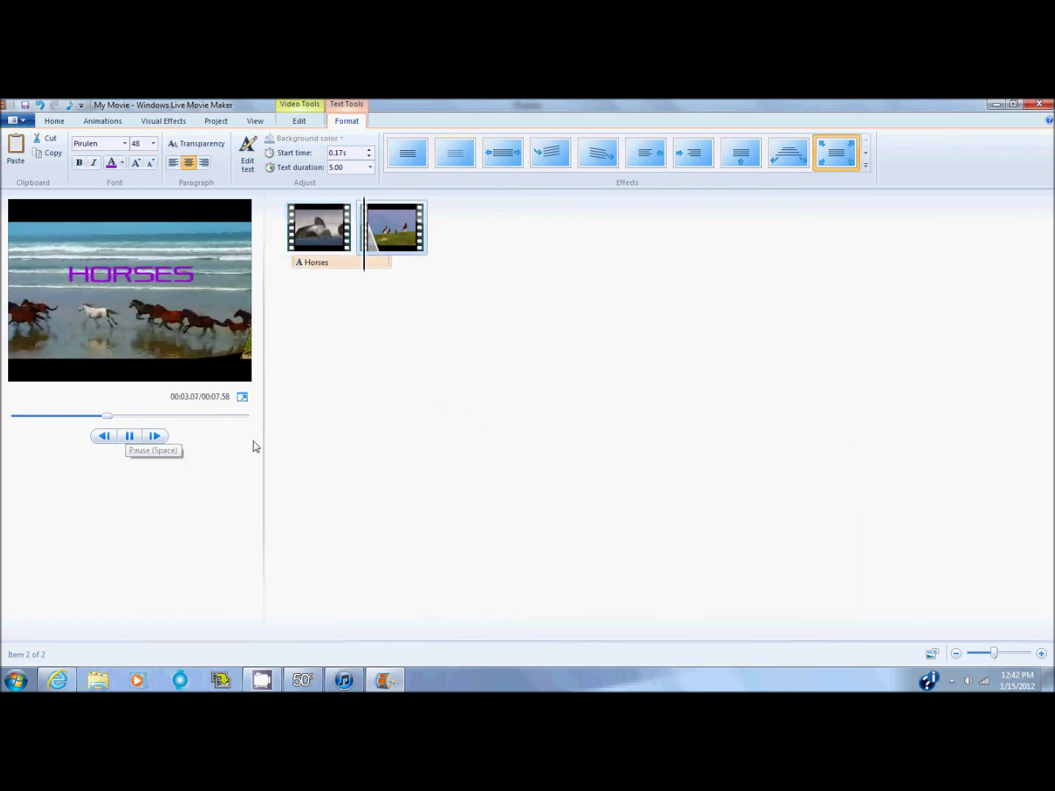
{"action": "left_click", "coordinate": [304, 118]}
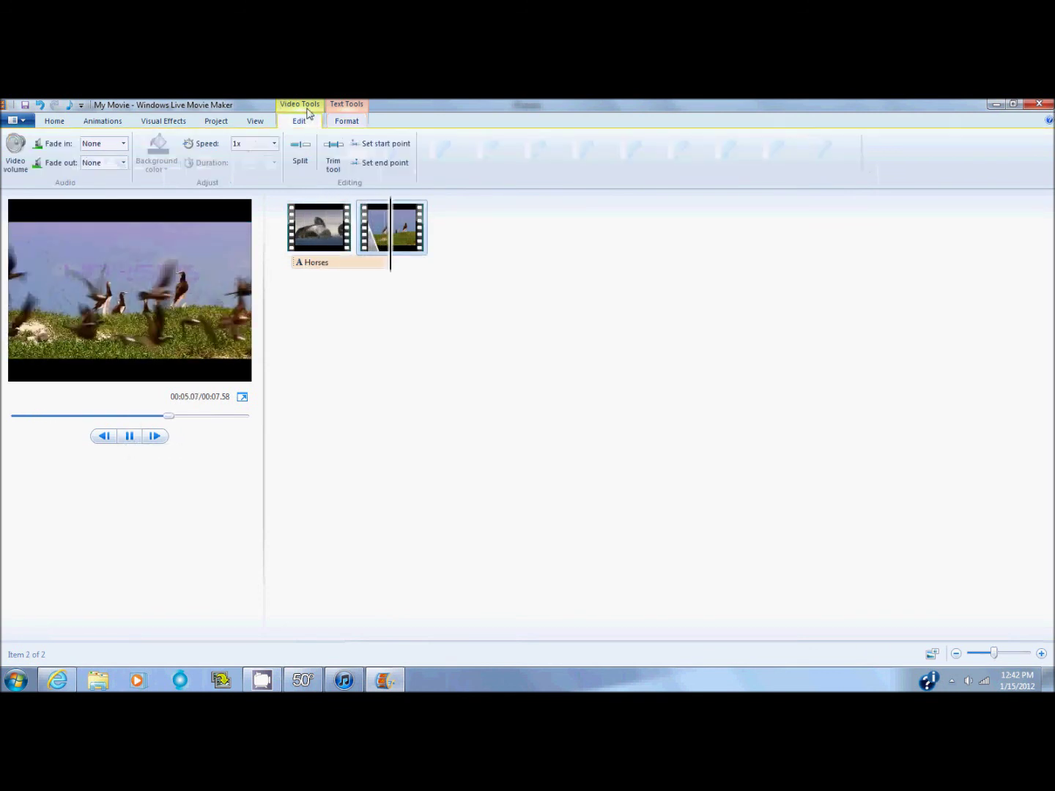